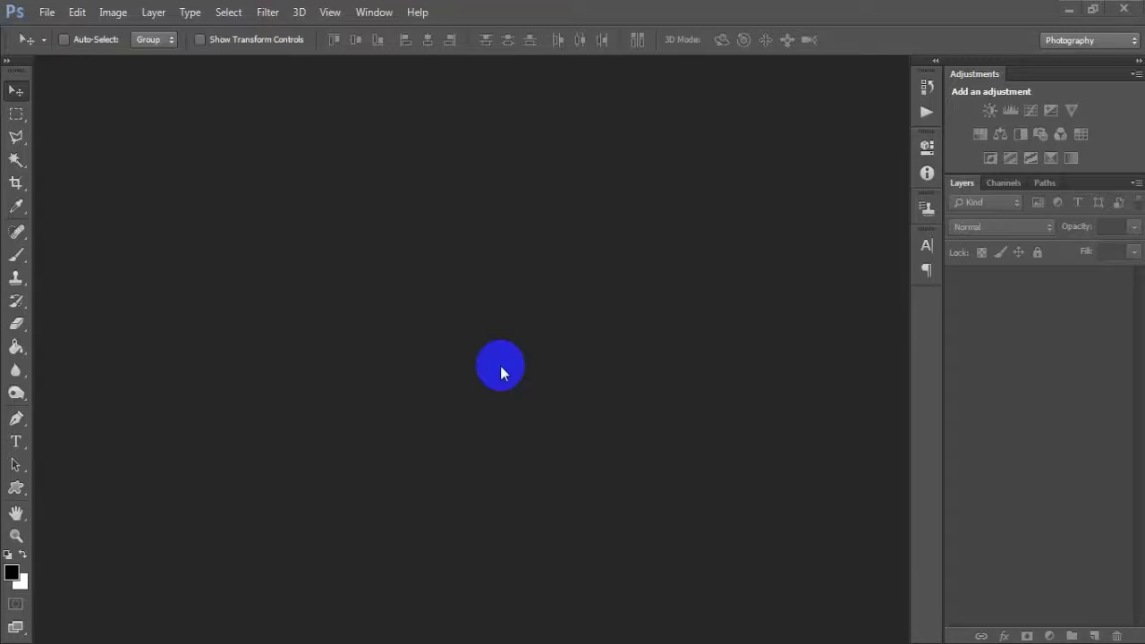
# Create a 2400 × 3300 px, 300 ppi CMYK document with a white background, docked as a tab
pyautogui.click(45, 12)
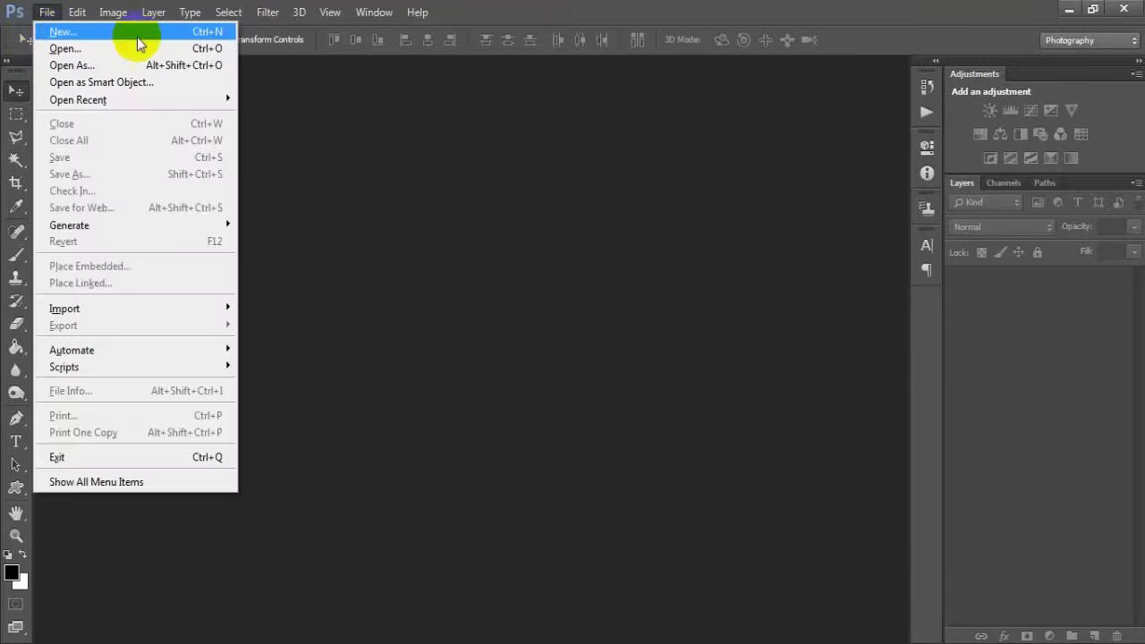
pyautogui.click(147, 36)
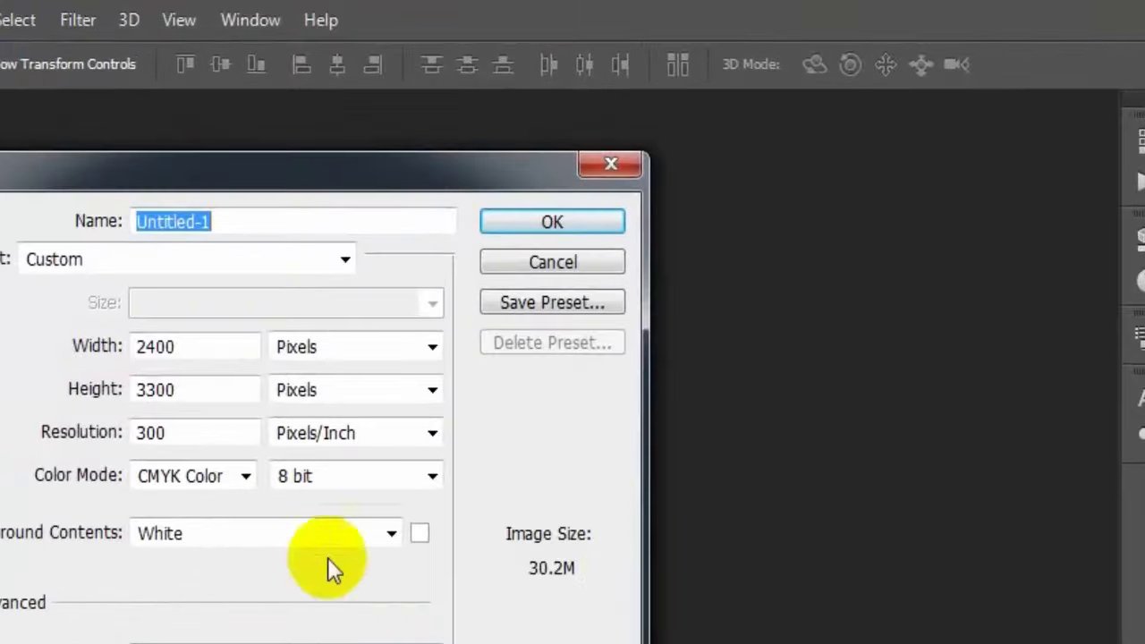
pyautogui.doubleClick(202, 346)
pyautogui.press('Tab')
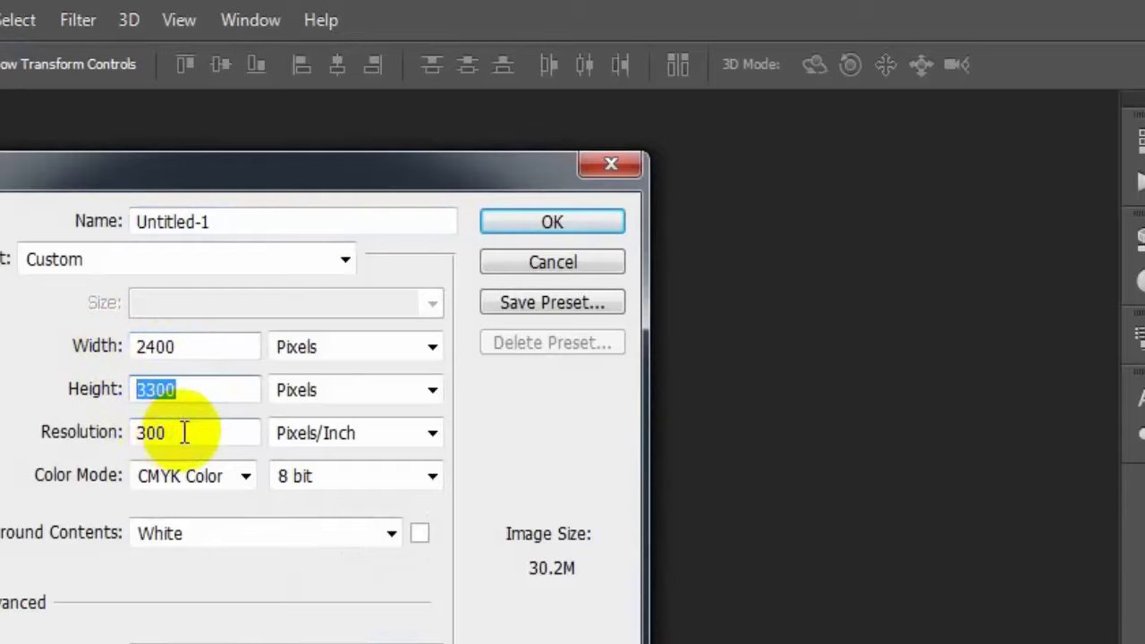
pyautogui.press('Tab')
pyautogui.click(246, 480)
pyautogui.click(232, 558)
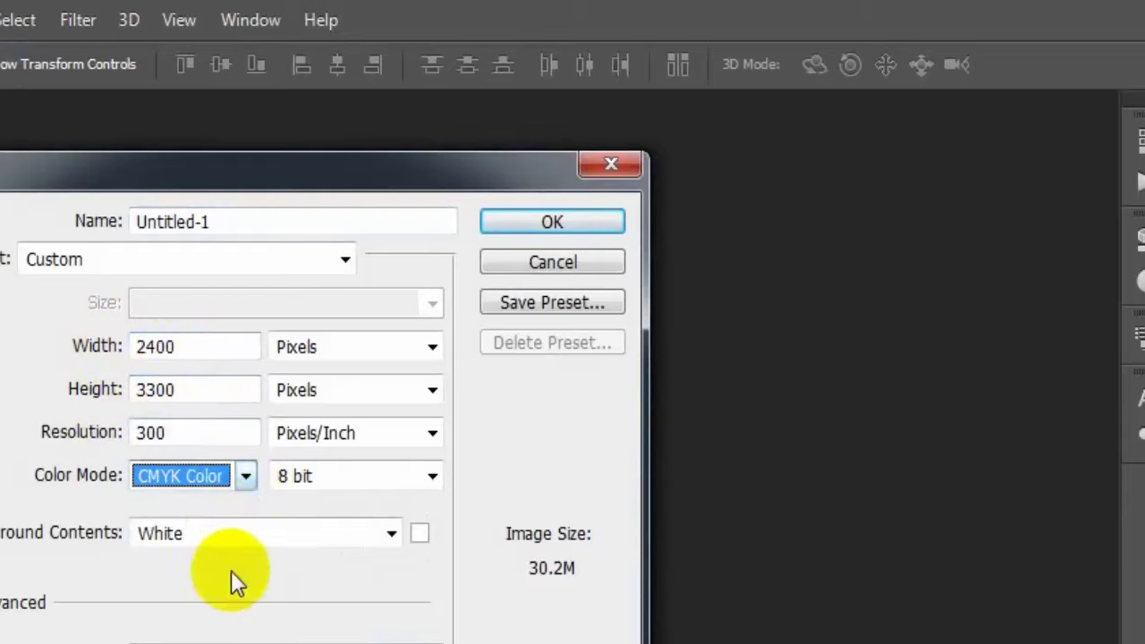
pyautogui.click(222, 435)
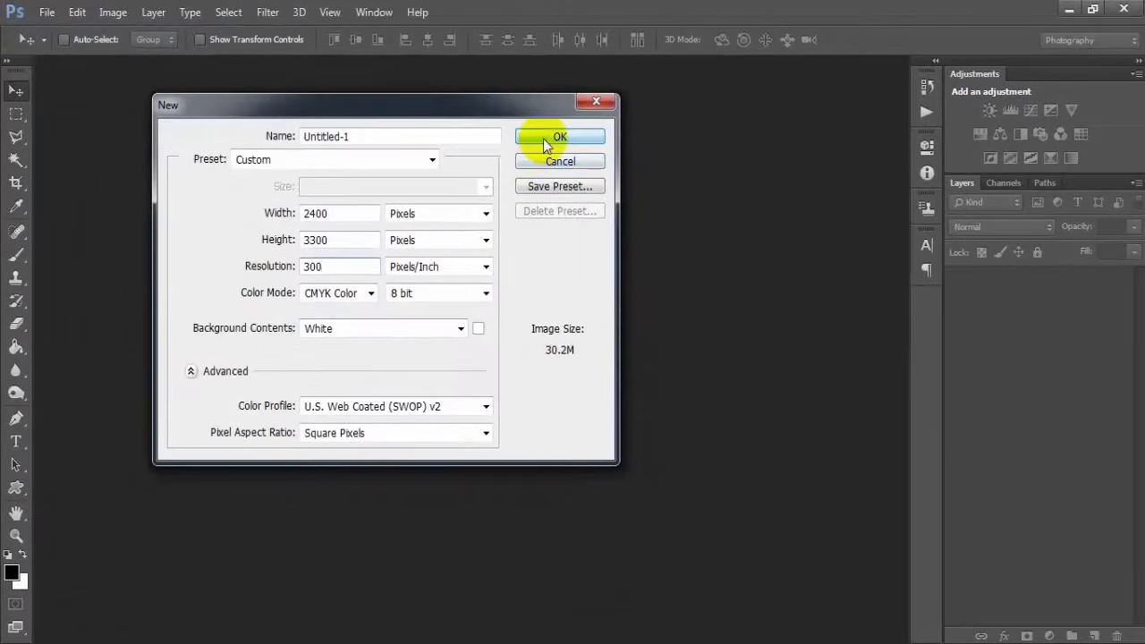
pyautogui.click(549, 137)
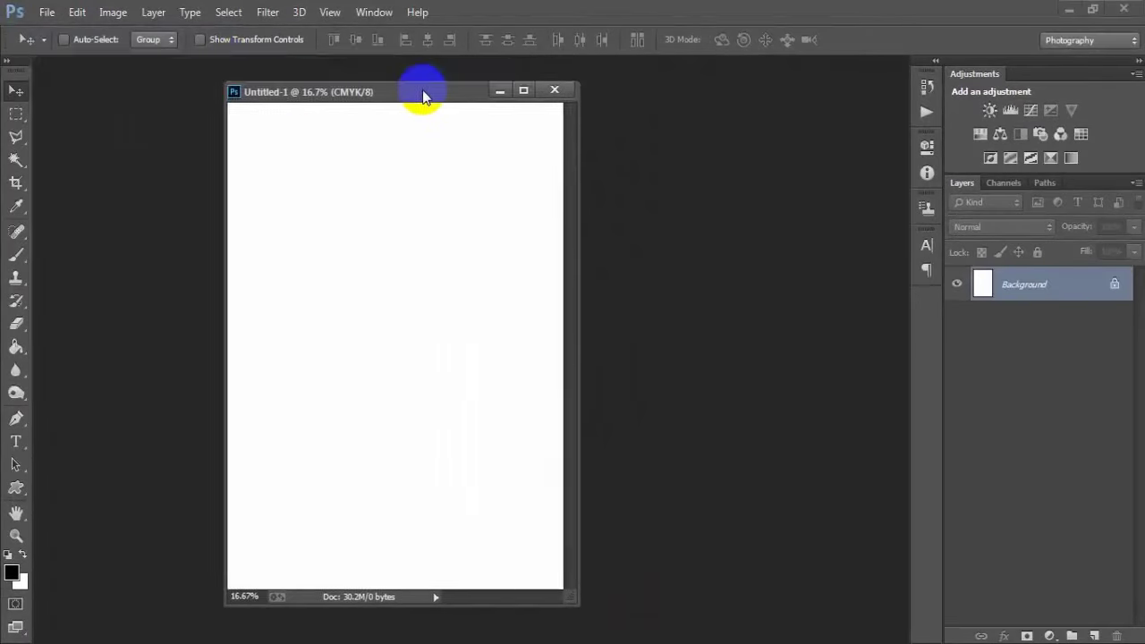
pyautogui.moveTo(276, 70); pyautogui.dragTo(462, 71)
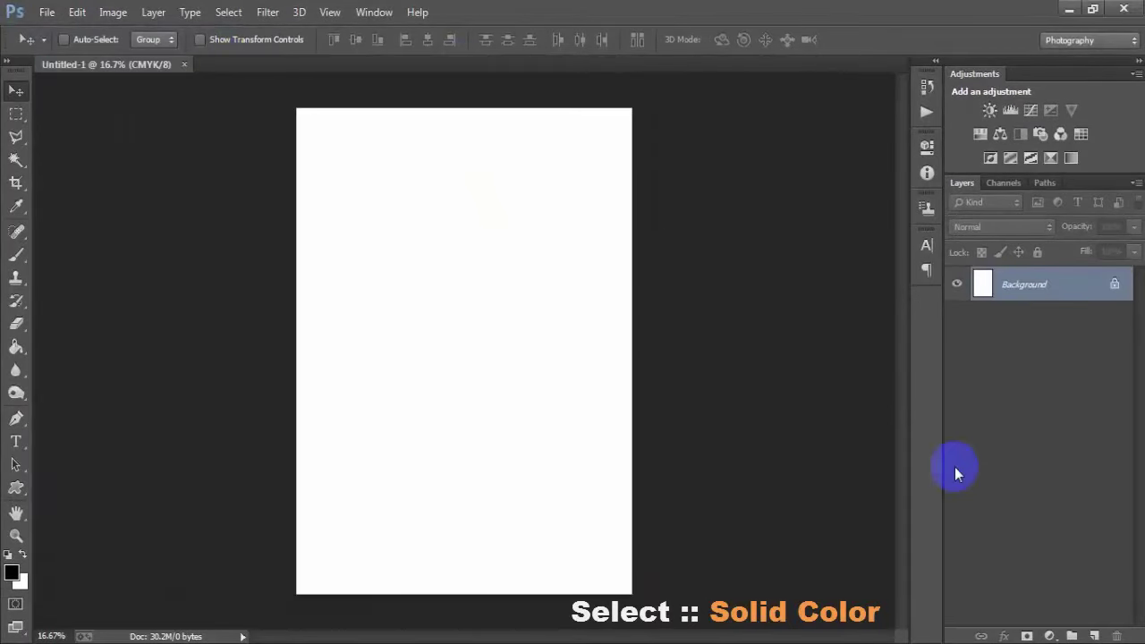
# Add a #545454 Solid Color fill layer with an empty Layer 1 above it
pyautogui.click(1047, 631)
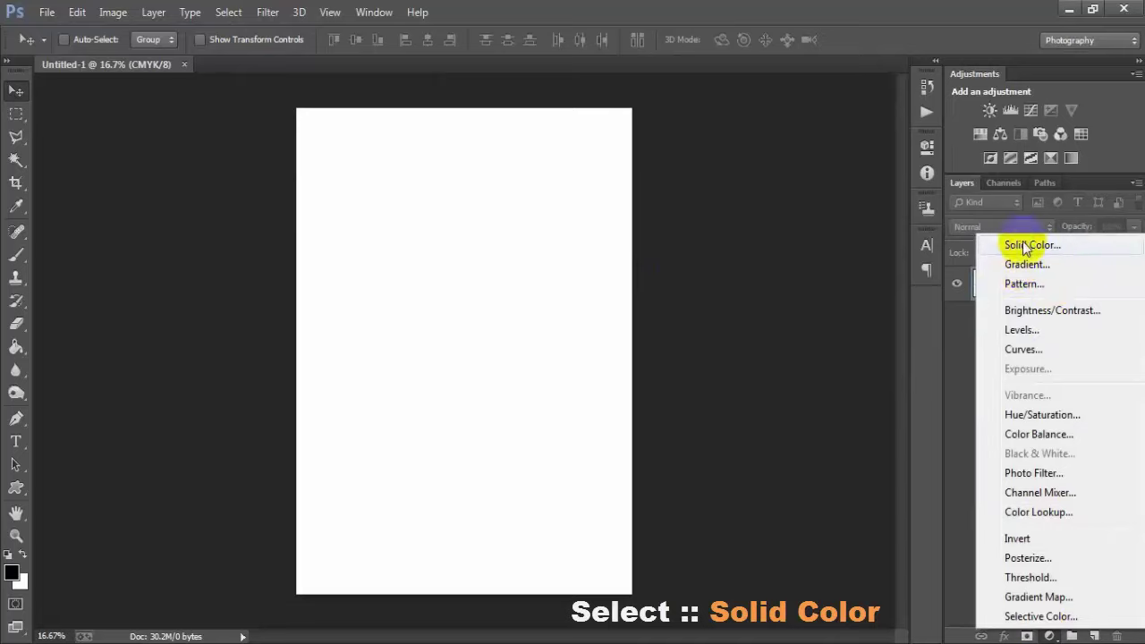
pyautogui.click(1066, 256)
pyautogui.moveTo(563, 299); pyautogui.dragTo(466, 261)
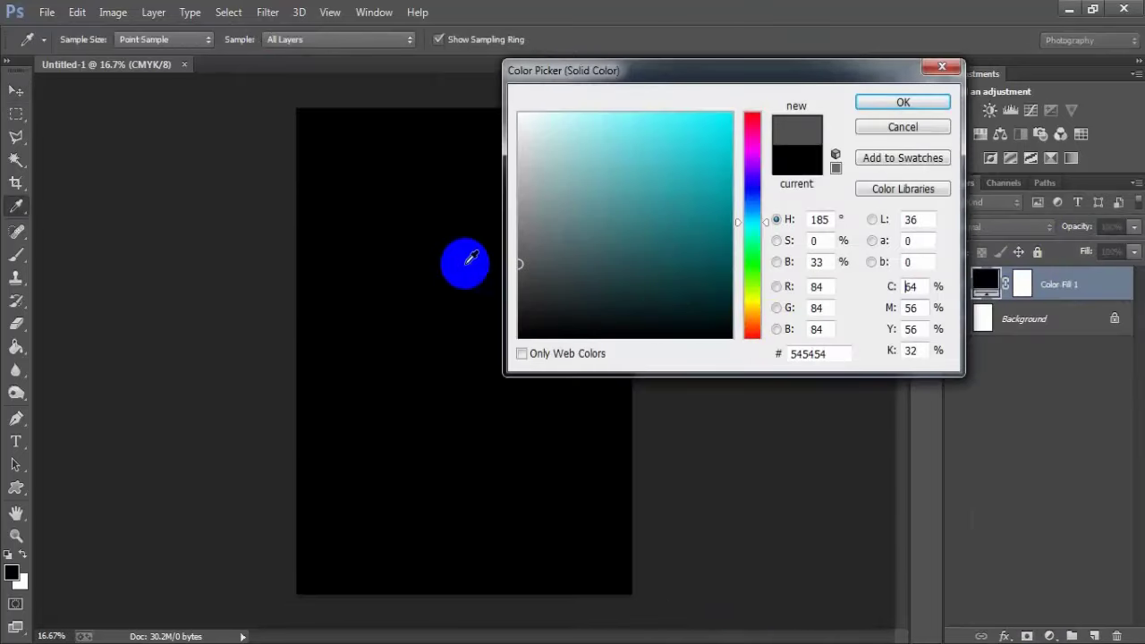
pyautogui.click(870, 102)
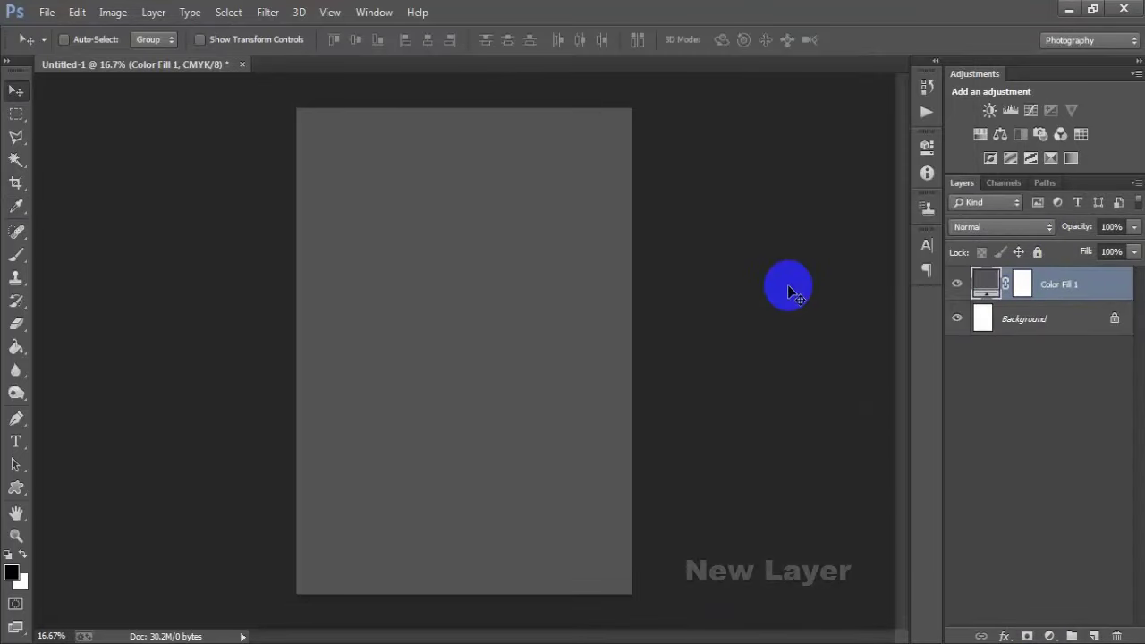
pyautogui.click(1093, 634)
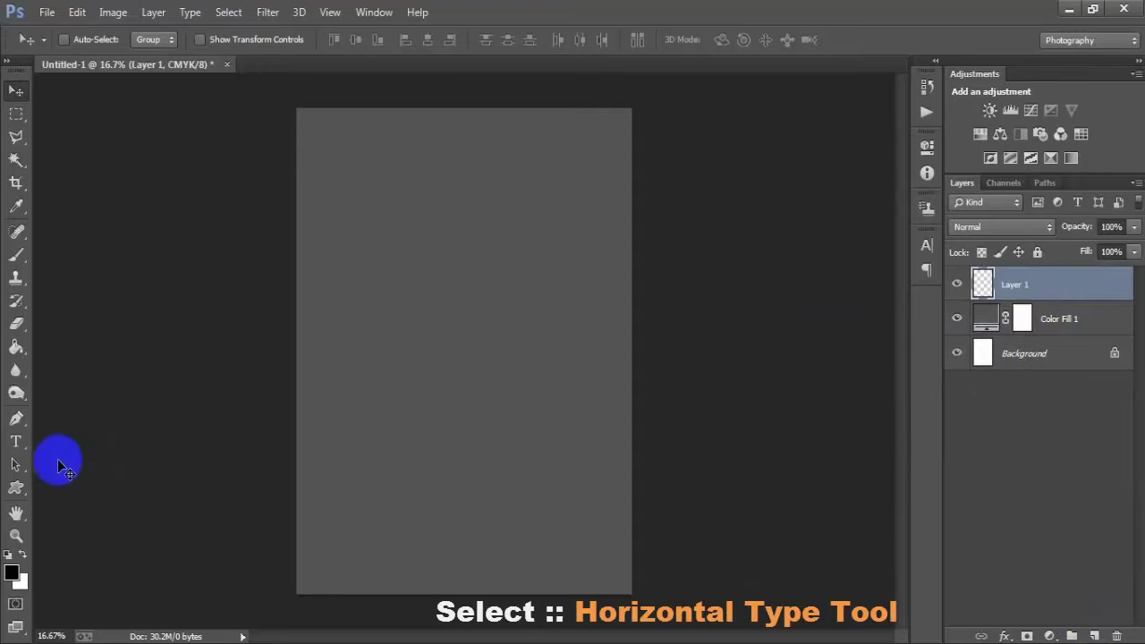
# Type 'RUN' in white horizontal text near the top of the page
pyautogui.click(16, 442)
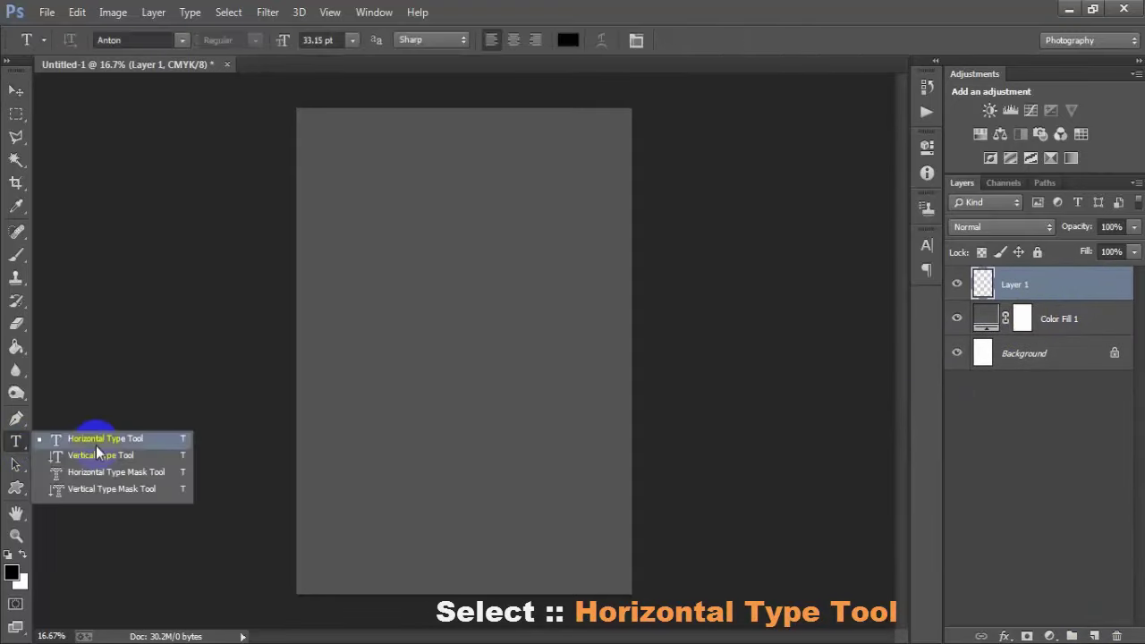
pyautogui.click(96, 442)
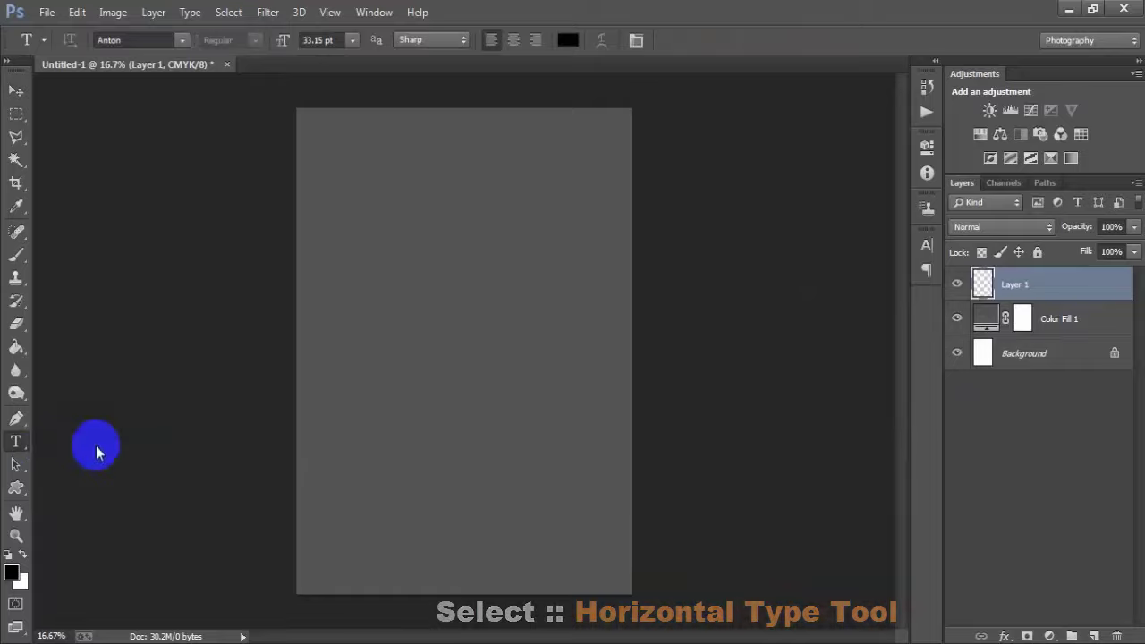
pyautogui.click(411, 232)
pyautogui.click(568, 41)
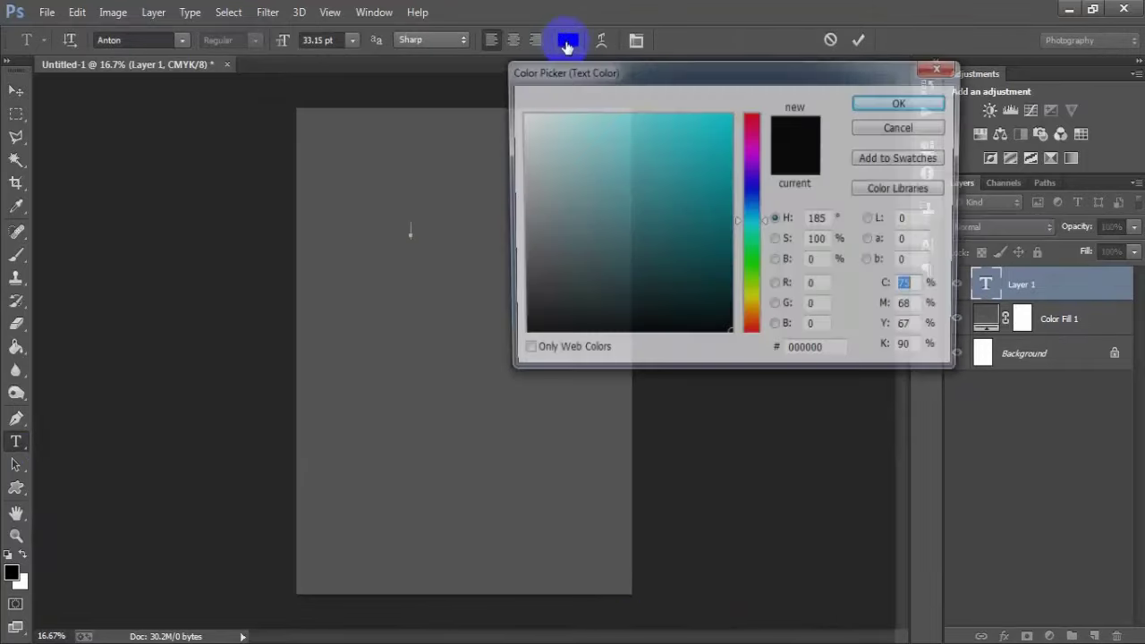
pyautogui.moveTo(518, 295); pyautogui.dragTo(520, 114)
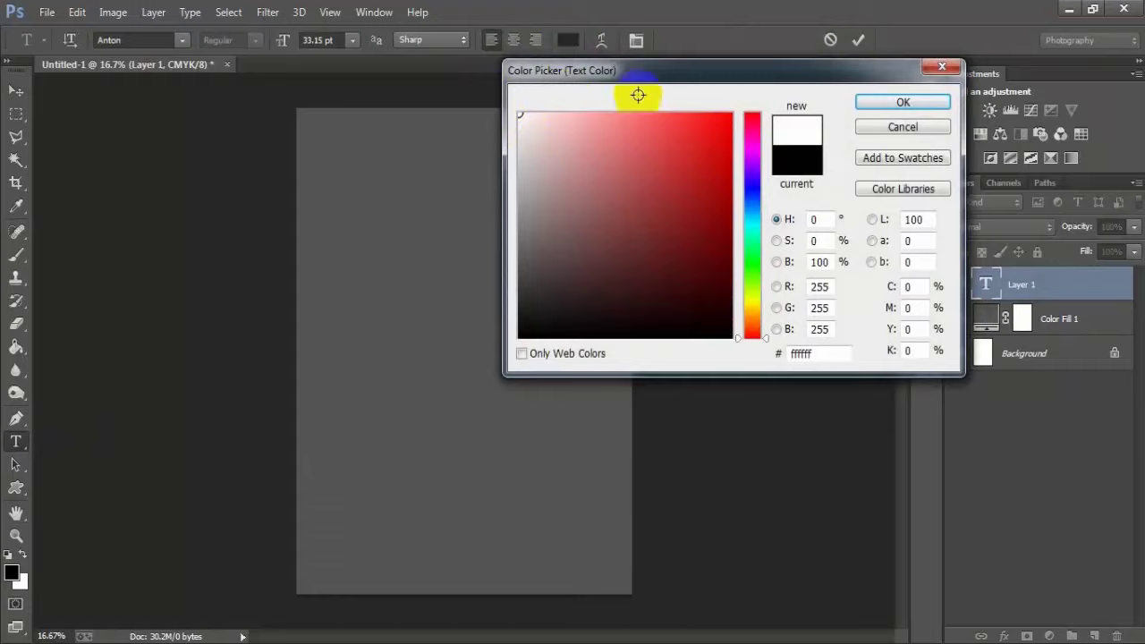
pyautogui.click(904, 102)
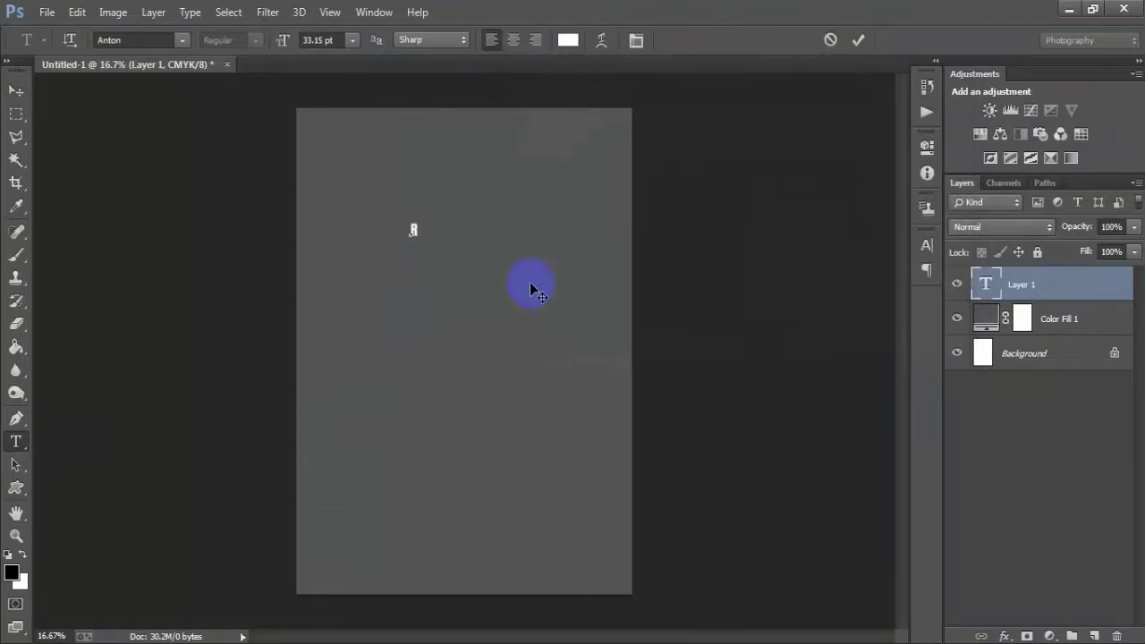
pyautogui.write('UN')
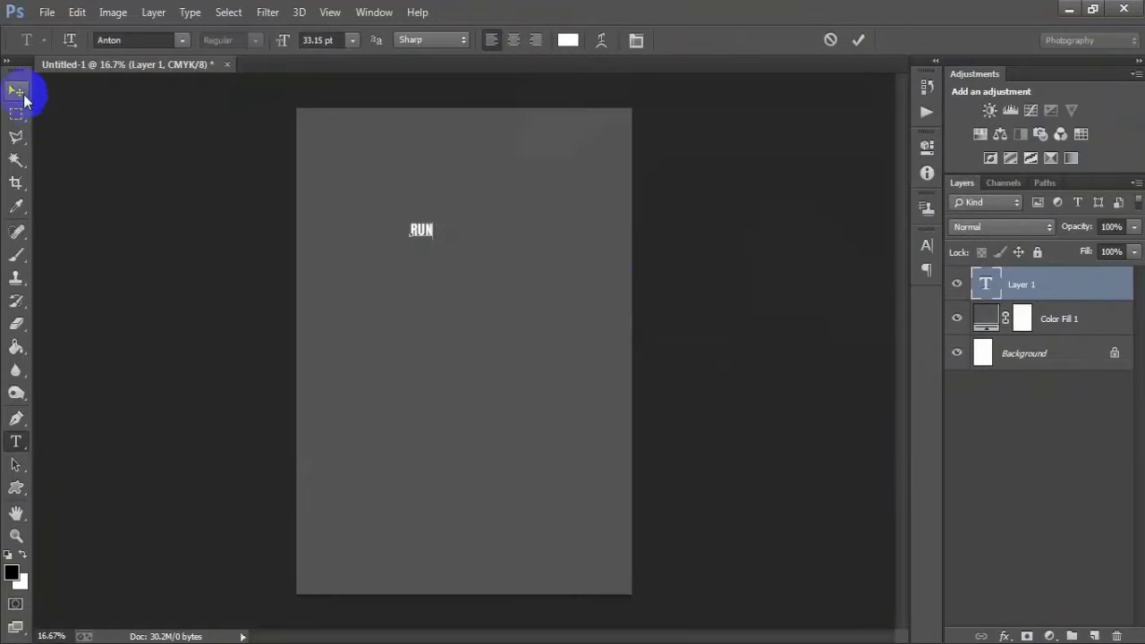
# Enlarge RUN to about 953 × 680 px and centre it horizontally on the page
pyautogui.click(16, 91)
pyautogui.moveTo(421, 230); pyautogui.dragTo(460, 217)
pyautogui.hotkey('ctrl', 't')
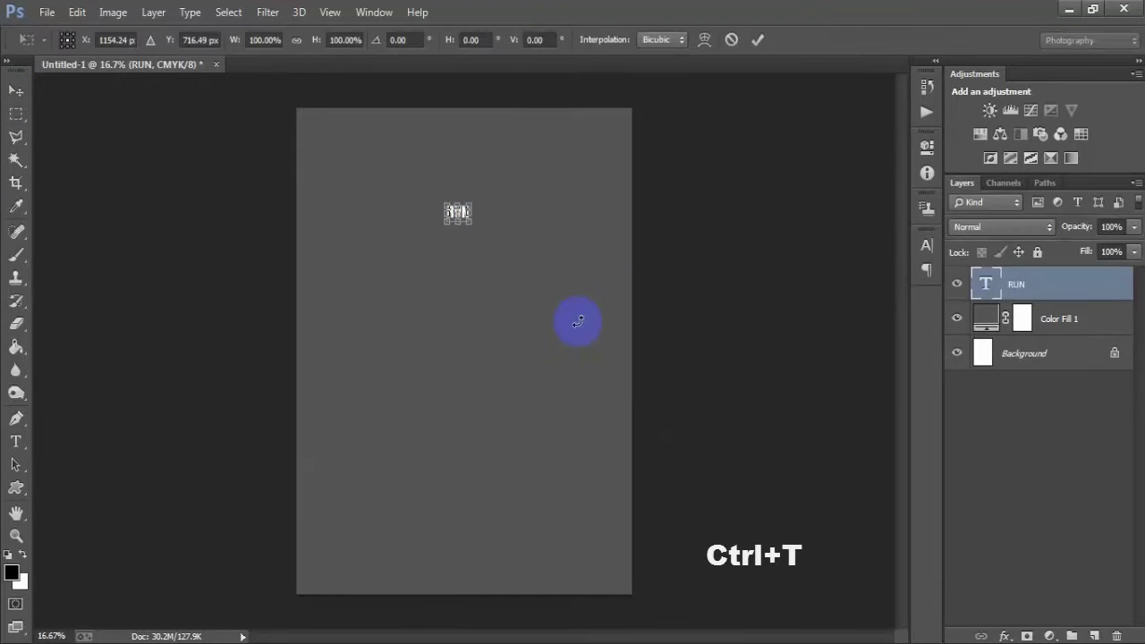
pyautogui.moveTo(475, 226); pyautogui.dragTo(521, 263)
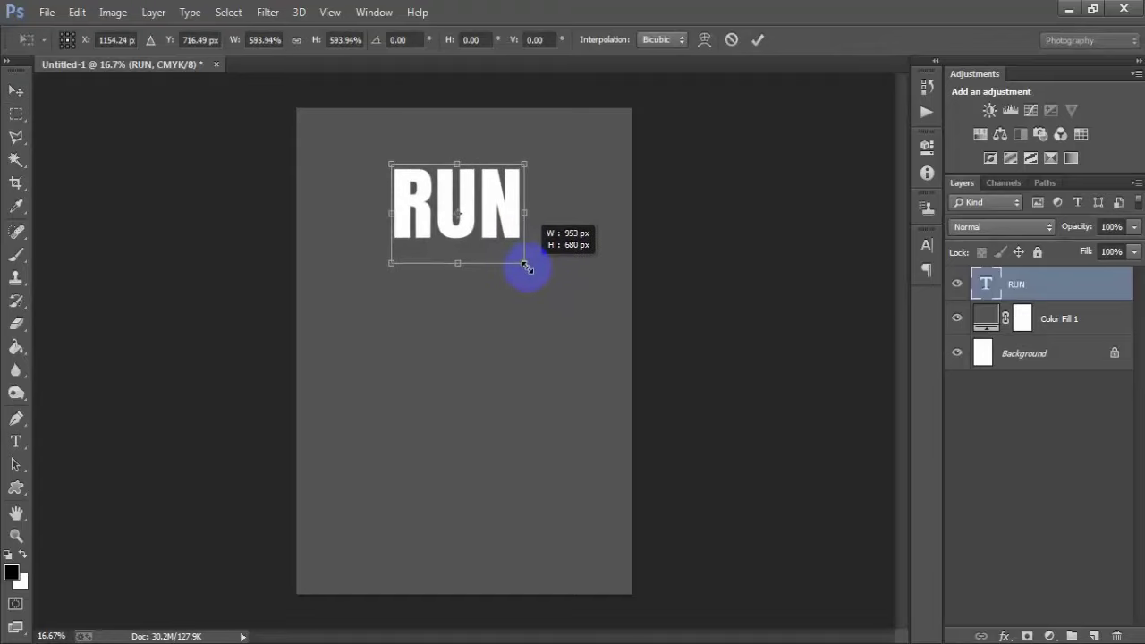
pyautogui.click(757, 39)
pyautogui.keyDown('ctrl'); pyautogui.click(1024, 354); pyautogui.keyUp('ctrl')
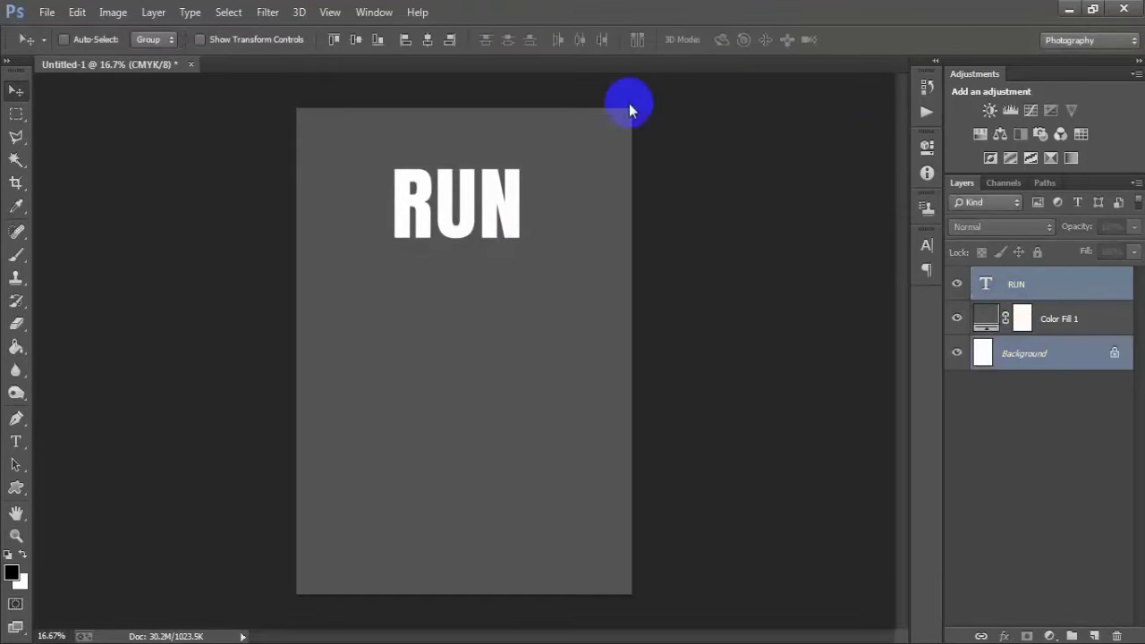
pyautogui.click(428, 41)
pyautogui.click(1037, 283)
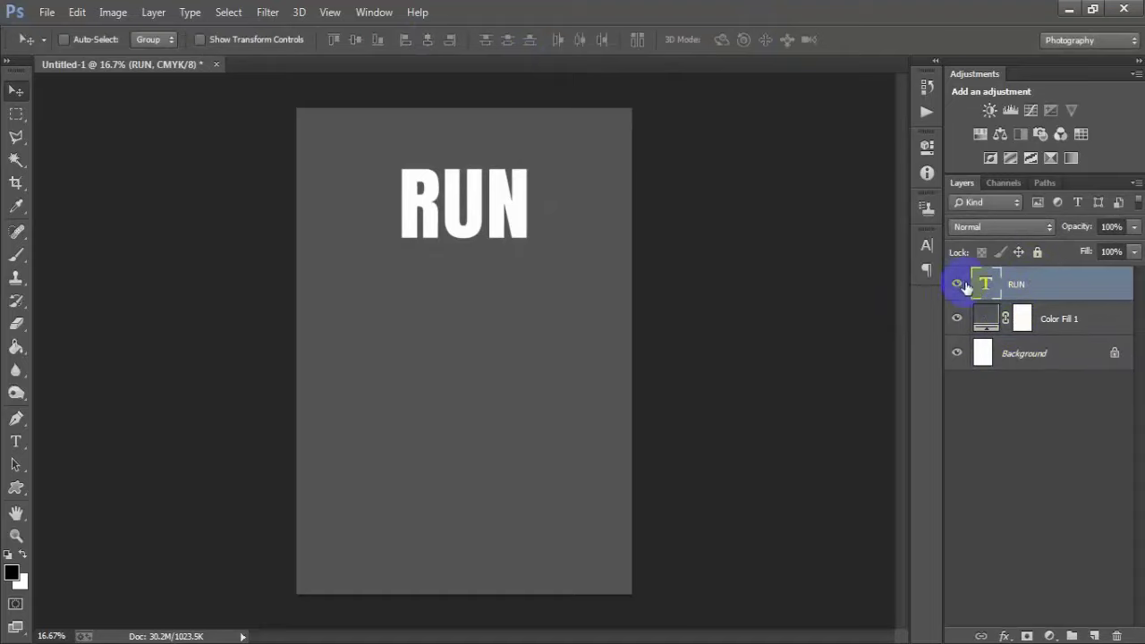
# Duplicate RUN, nudge the copy down, and retype it as 'ON THE'
pyautogui.hotkey('ctrl', 'j')
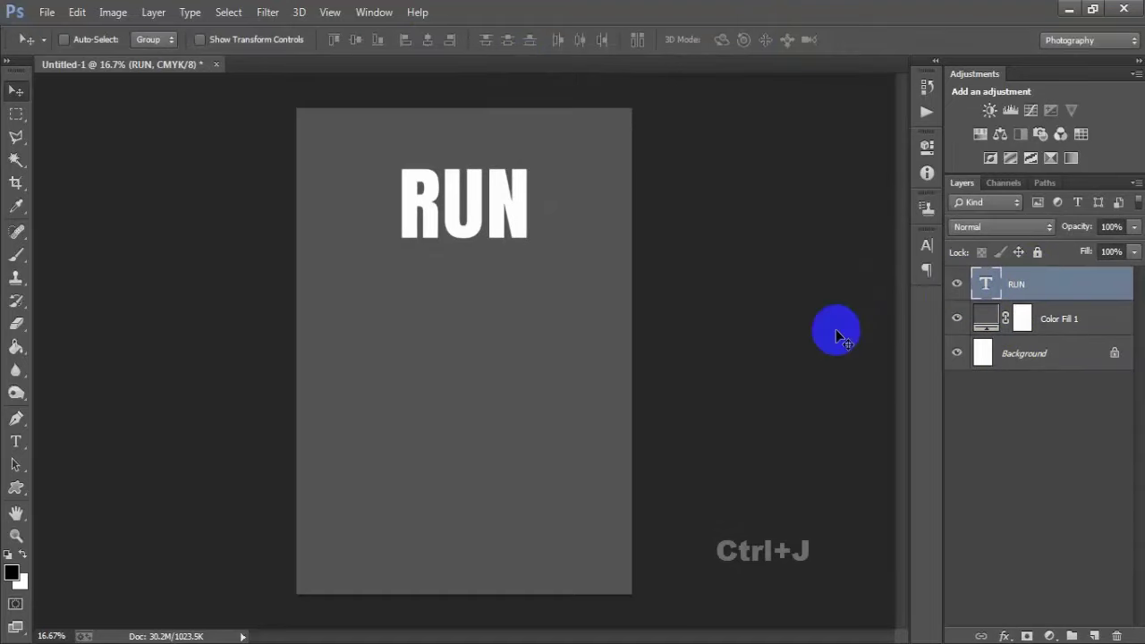
pyautogui.hotkey('shift', 'Down')
pyautogui.hotkey('shift', 'Down')
pyautogui.hotkey('shift', 'Down')
pyautogui.hotkey('shift', 'Down')
pyautogui.hotkey('shift', 'Down')
pyautogui.hotkey('shift', 'Down')
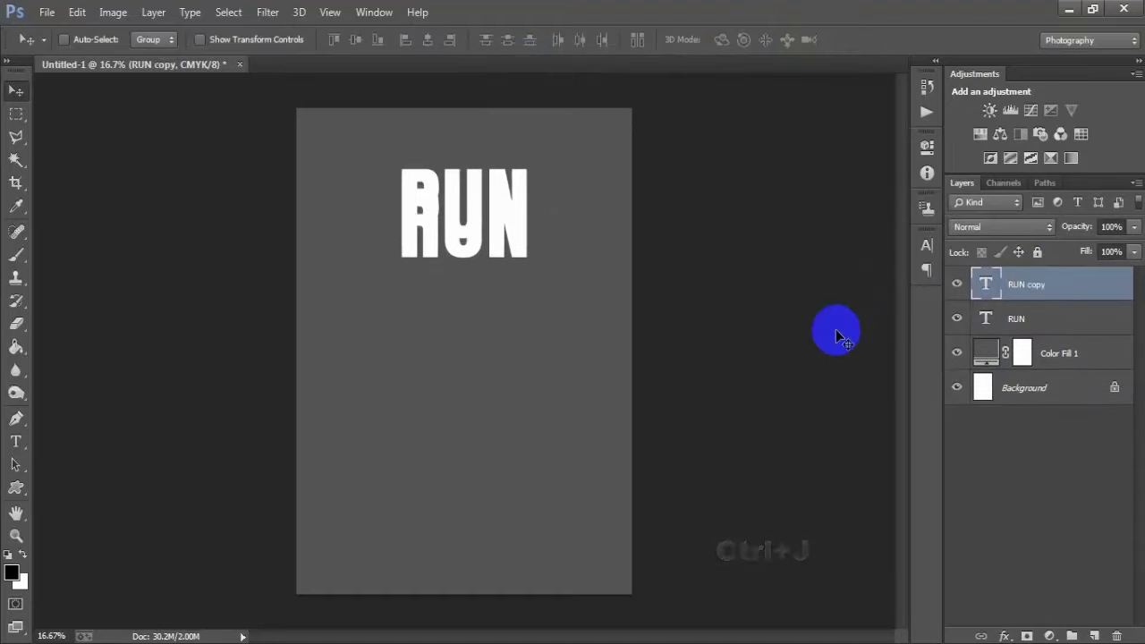
pyautogui.hotkey('shift', 'Down')
pyautogui.hotkey('shift', 'Down')
pyautogui.hotkey('shift', 'Down')
pyautogui.hotkey('shift', 'Down')
pyautogui.hotkey('shift', 'Down')
pyautogui.hotkey('shift', 'Down')
pyautogui.hotkey('shift', 'Down')
pyautogui.hotkey('shift', 'Down')
pyautogui.hotkey('shift', 'Down')
pyautogui.hotkey('shift', 'Down')
pyautogui.hotkey('shift', 'Down')
pyautogui.hotkey('shift', 'Down')
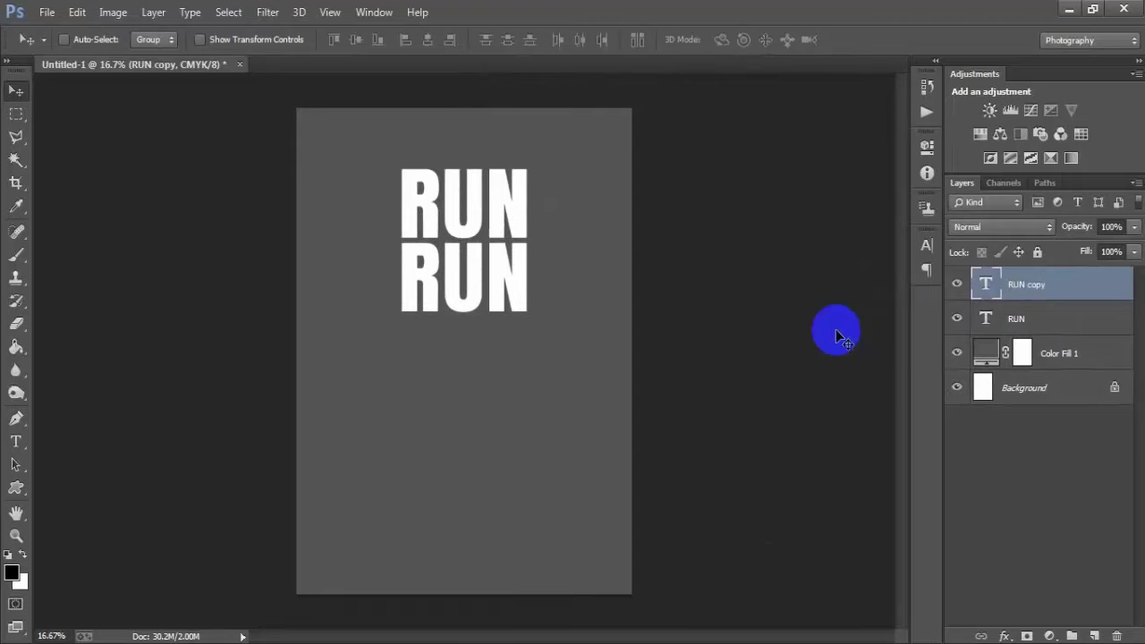
pyautogui.hotkey('shift', 'Down')
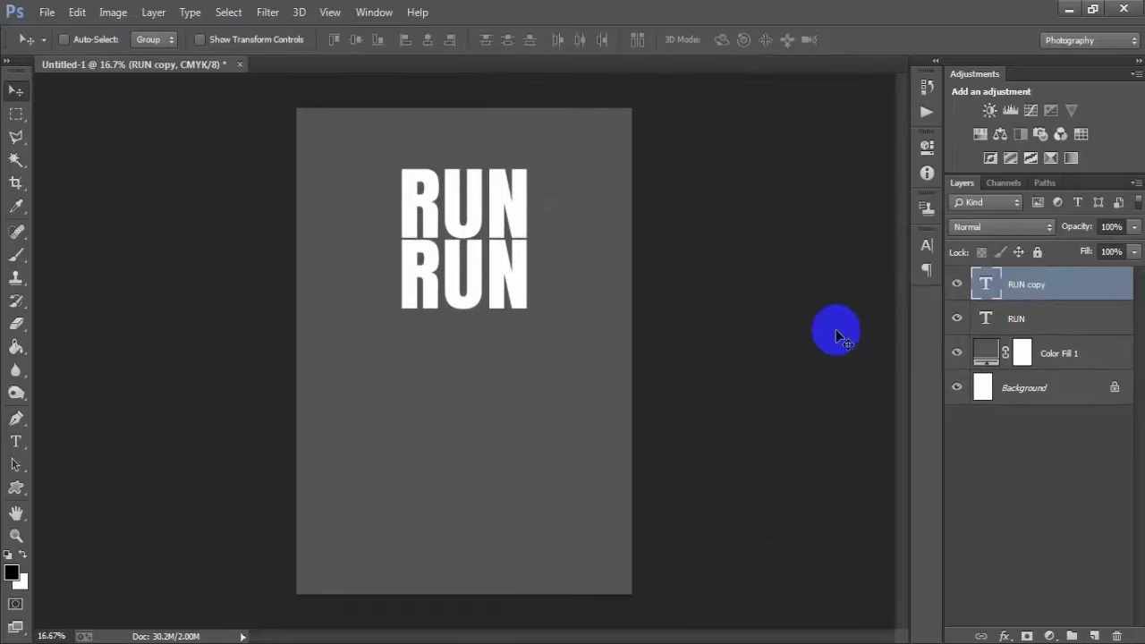
pyautogui.doubleClick(984, 291)
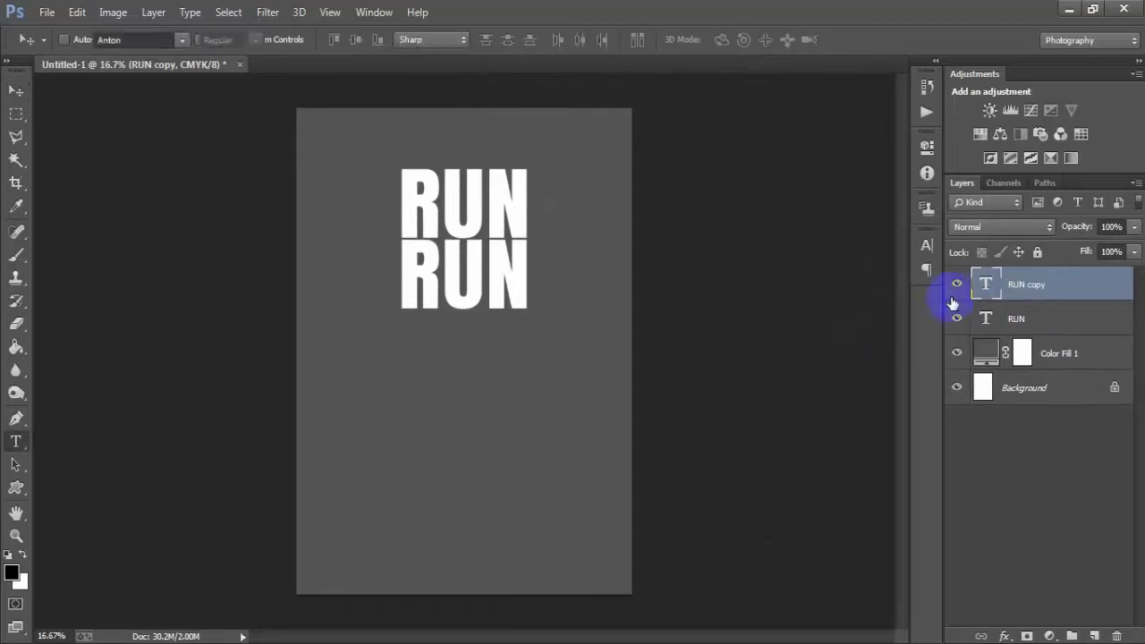
pyautogui.write('ON THE')
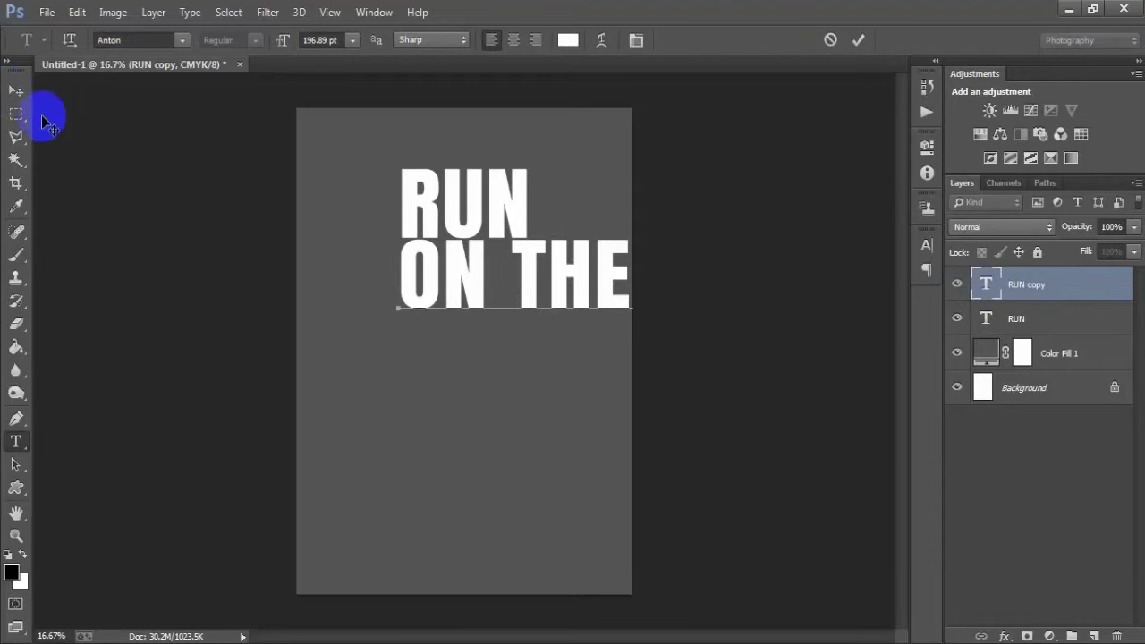
# Position ON THE under RUN and centre it horizontally on the page
pyautogui.click(16, 90)
pyautogui.moveTo(520, 278); pyautogui.dragTo(478, 286)
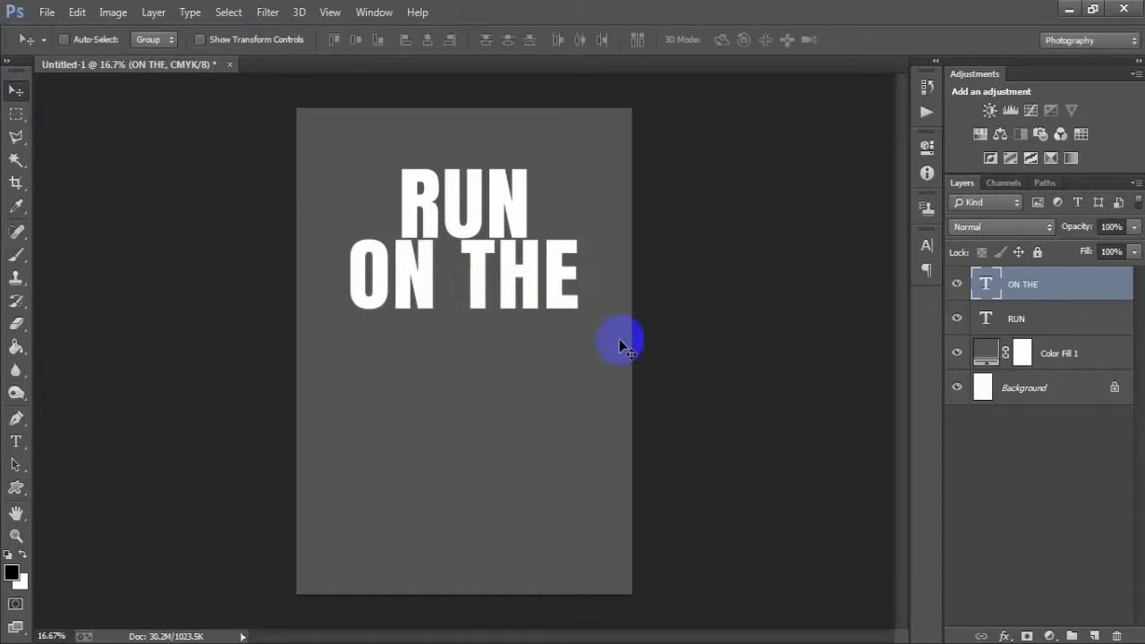
pyautogui.hotkey('shift', 'Right')
pyautogui.hotkey('shift', 'Right')
pyautogui.hotkey('shift', 'Right')
pyautogui.hotkey('shift', 'Right')
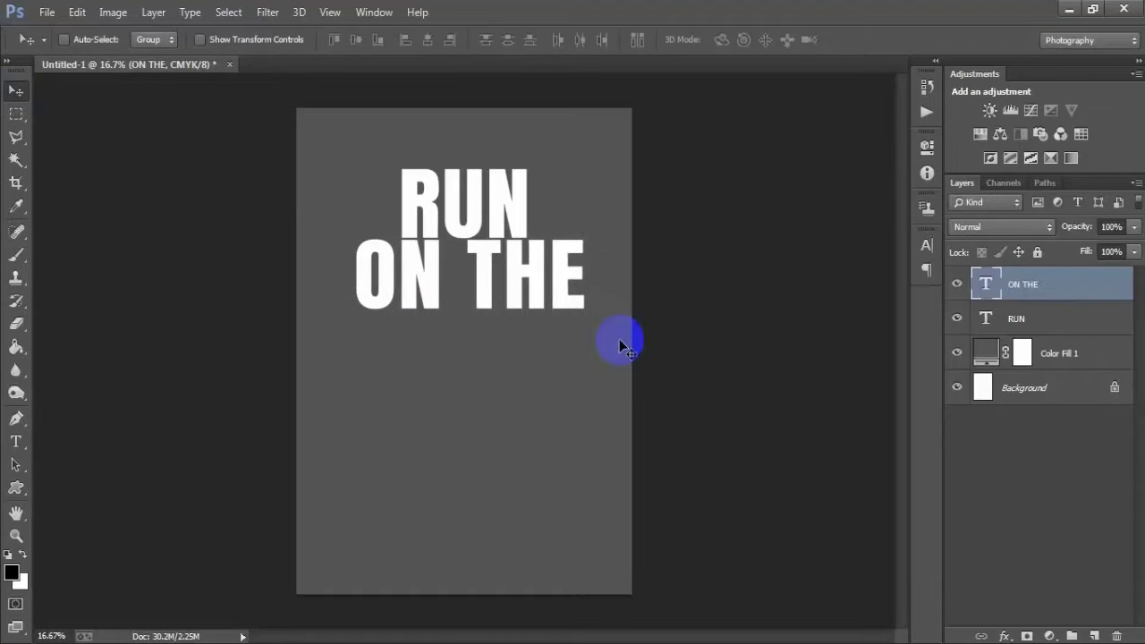
pyautogui.keyDown('ctrl'); pyautogui.click(985, 319); pyautogui.keyUp('ctrl')
pyautogui.keyDown('ctrl'); pyautogui.click(1032, 398); pyautogui.keyUp('ctrl')
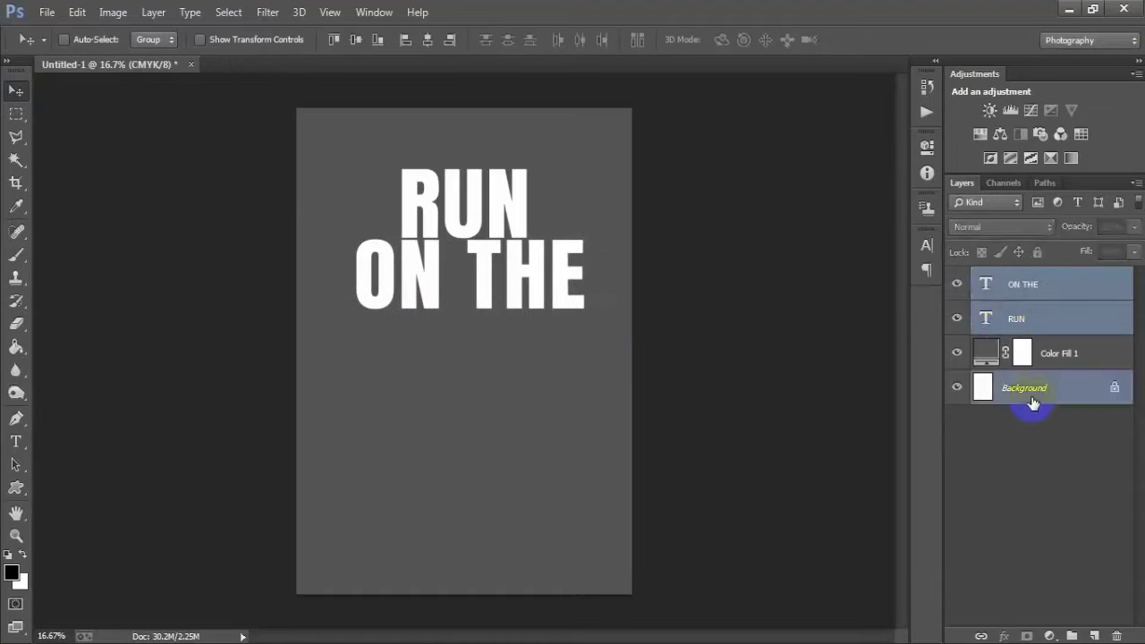
pyautogui.click(429, 41)
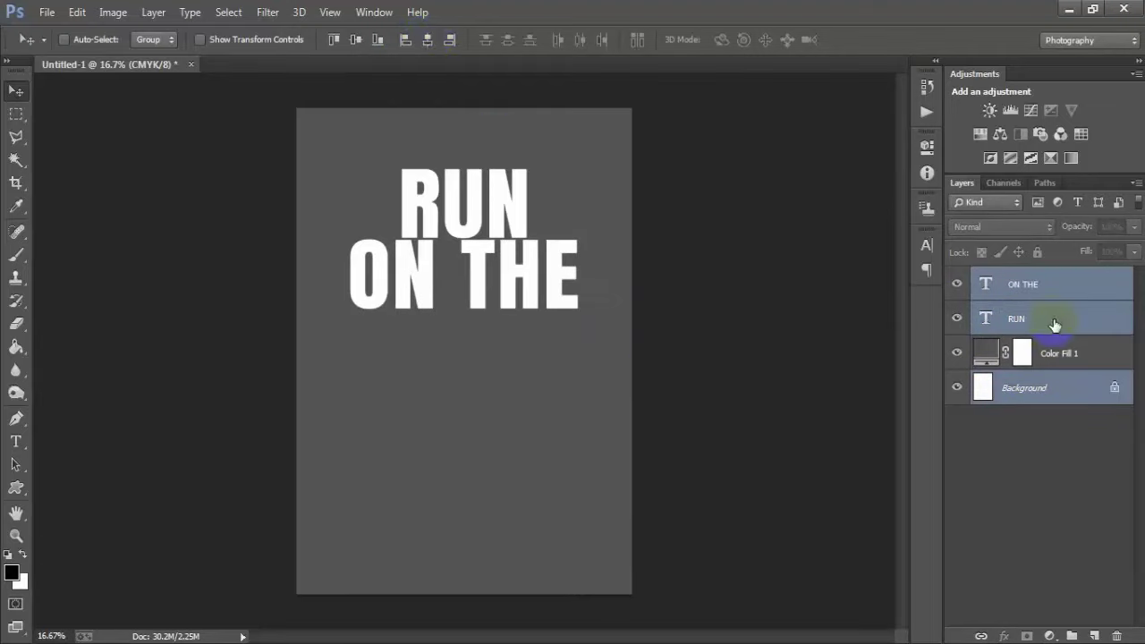
pyautogui.click(1037, 283)
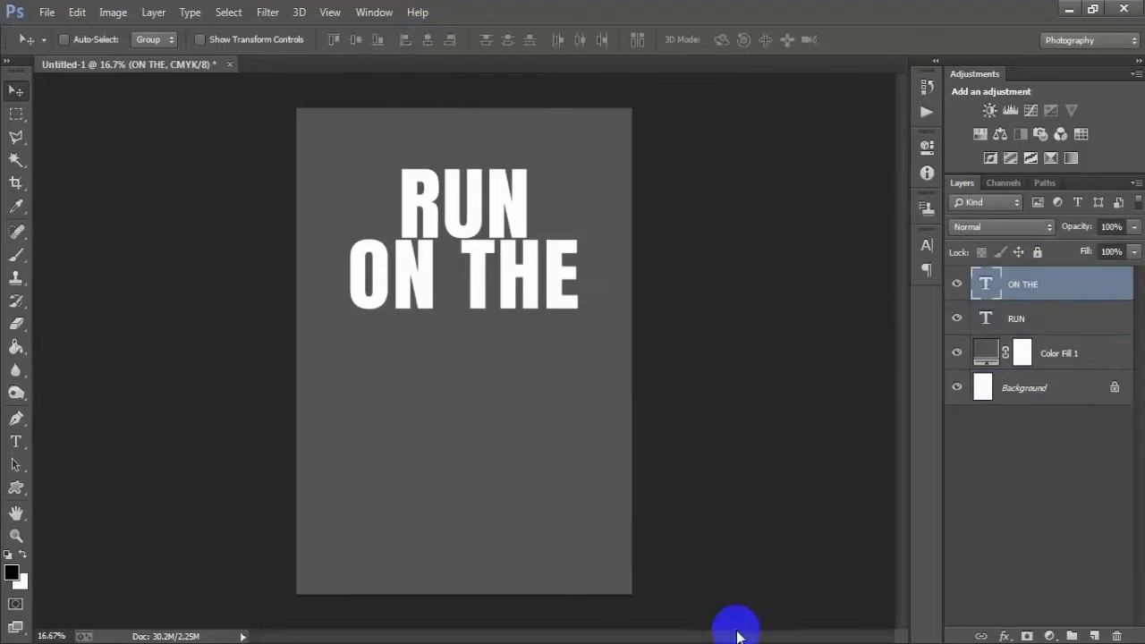
# Duplicate ON THE, nudge the copy below it, and retype it as 'WILD'
pyautogui.click(956, 284)
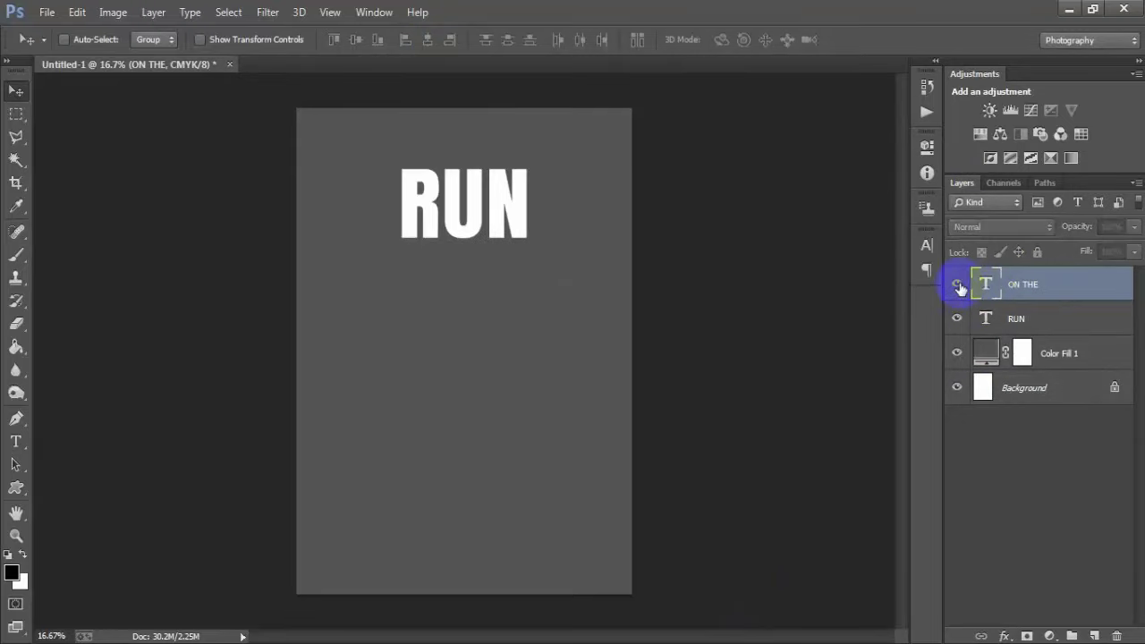
pyautogui.click(956, 284)
pyautogui.hotkey('ctrl', 'j')
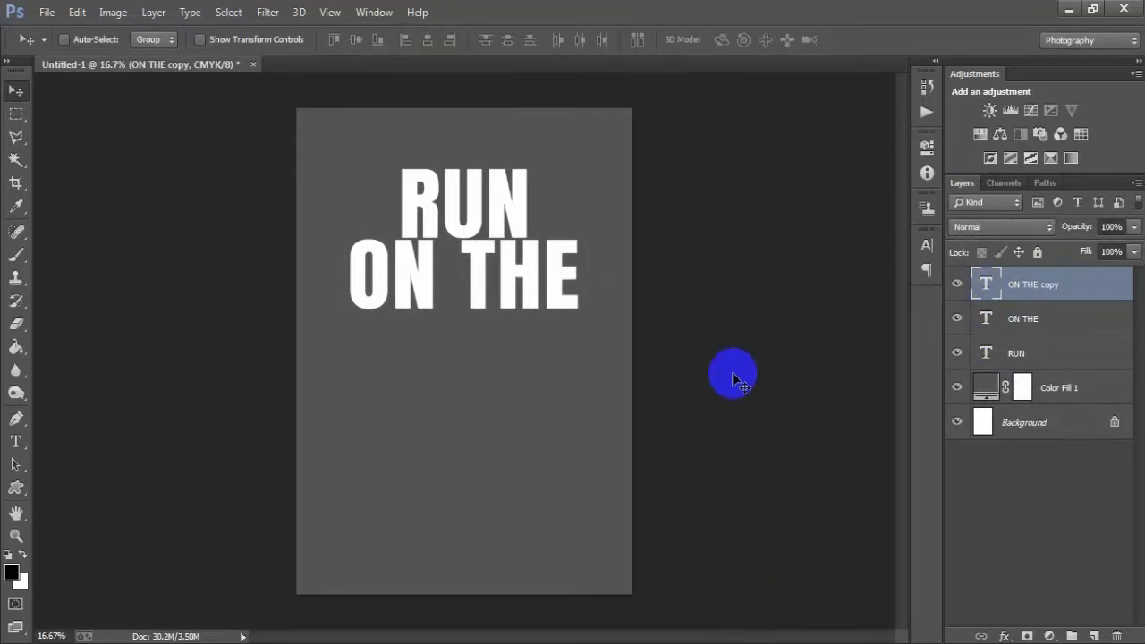
pyautogui.hotkey('shift', 'Down')
pyautogui.hotkey('shift', 'Down')
pyautogui.hotkey('shift', 'Down')
pyautogui.hotkey('shift', 'Down')
pyautogui.hotkey('shift', 'Down')
pyautogui.hotkey('shift', 'Down')
pyautogui.hotkey('shift', 'Down')
pyautogui.hotkey('shift', 'Down')
pyautogui.hotkey('shift', 'Down')
pyautogui.hotkey('shift', 'Down')
pyautogui.hotkey('shift', 'Down')
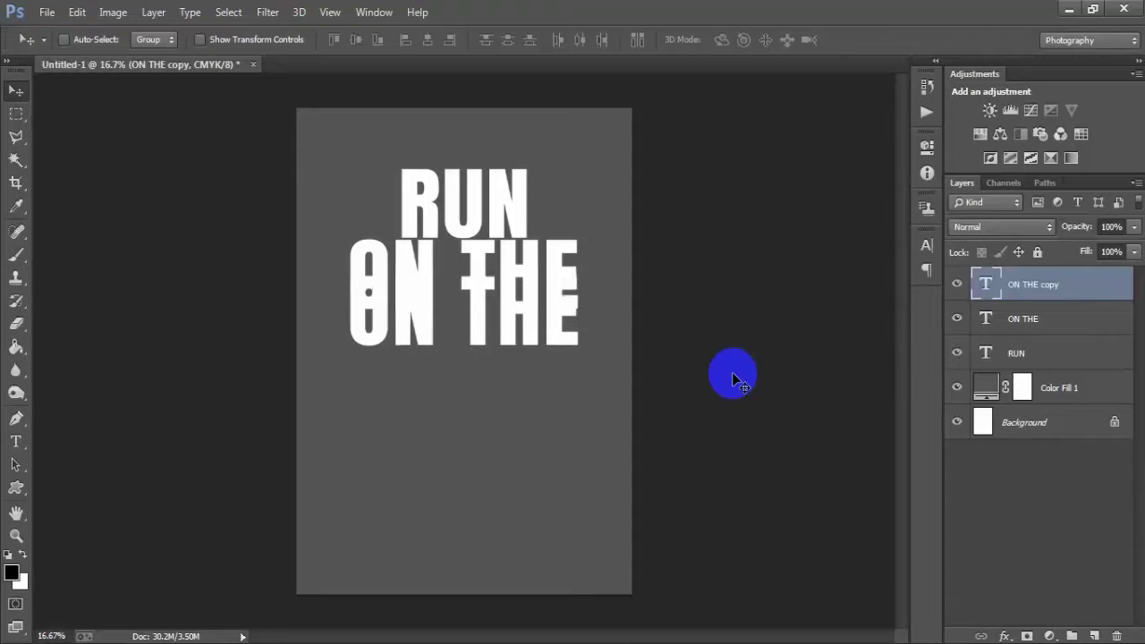
pyautogui.hotkey('shift', 'Down')
pyautogui.hotkey('shift', 'Down')
pyautogui.hotkey('shift', 'Down')
pyautogui.hotkey('shift', 'Down')
pyautogui.hotkey('shift', 'Down')
pyautogui.hotkey('shift', 'Down')
pyautogui.hotkey('shift', 'Down')
pyautogui.hotkey('shift', 'Down')
pyautogui.hotkey('shift', 'Down')
pyautogui.hotkey('shift', 'Up')
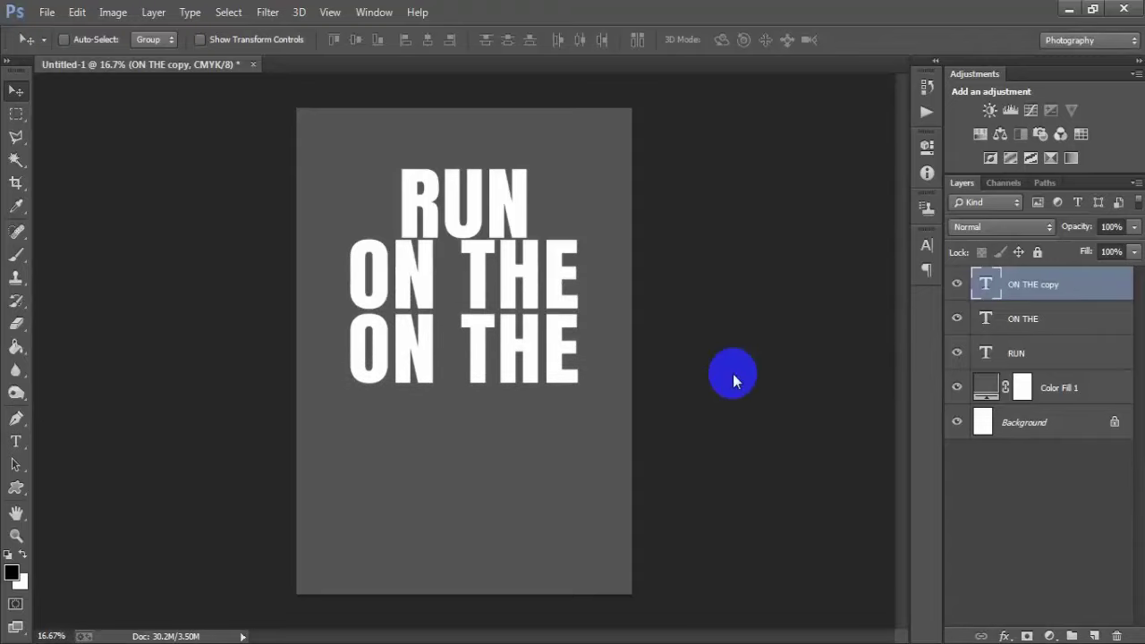
pyautogui.hotkey('shift', 'Up')
pyautogui.hotkey('shift', 'Down')
pyautogui.hotkey('shift', 'Down')
pyautogui.hotkey('shift', 'Down')
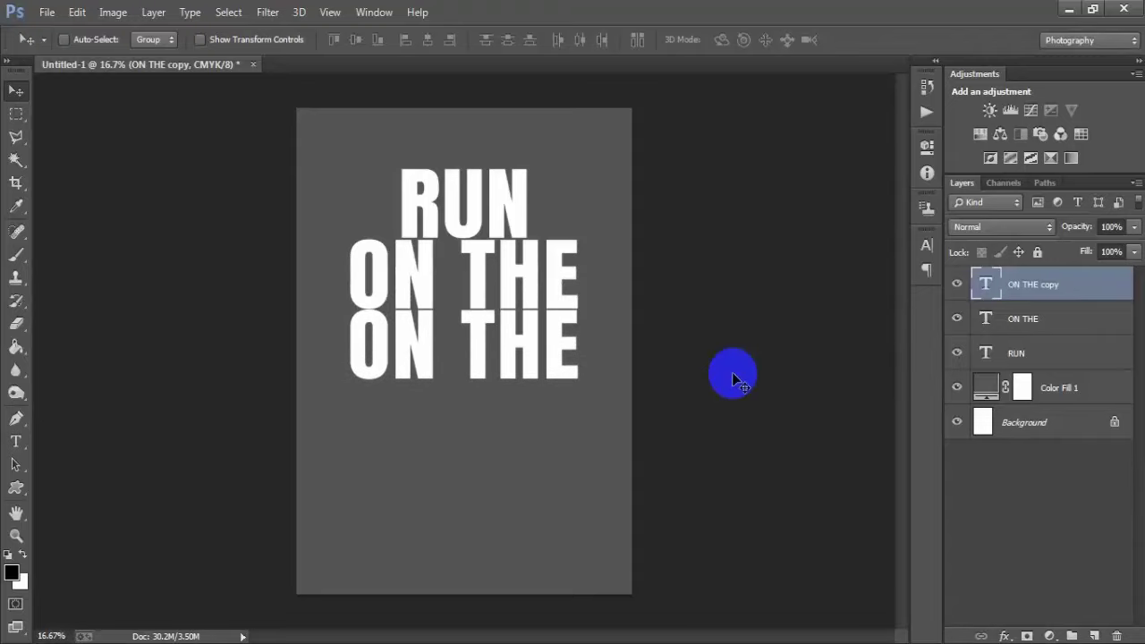
pyautogui.doubleClick(988, 285)
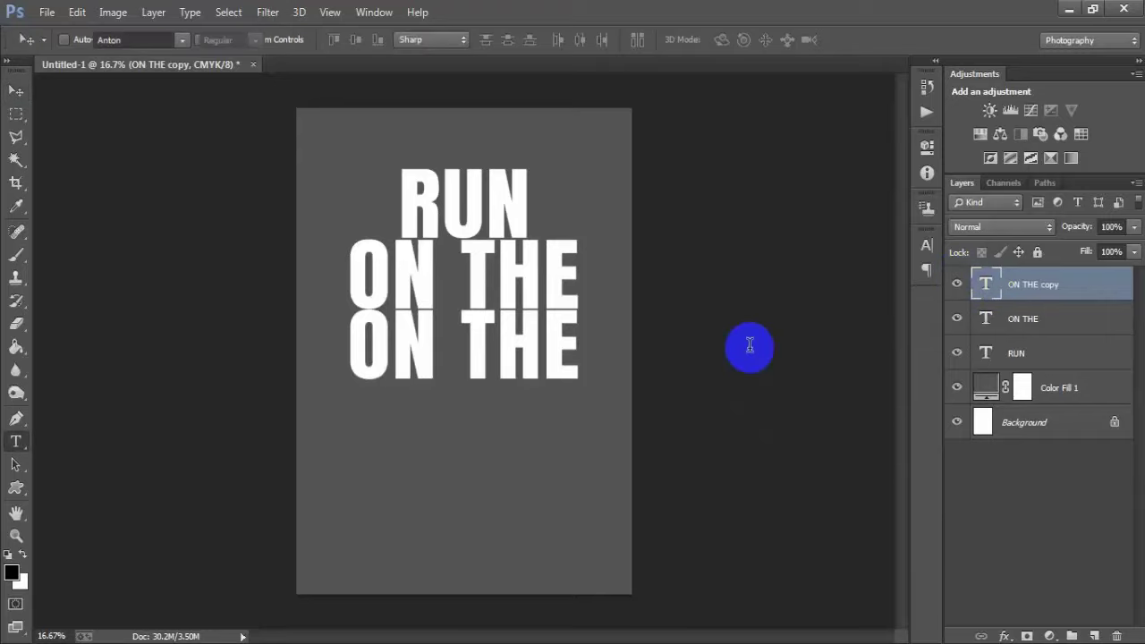
pyautogui.write('WILD')
# Shift WILD slightly right and scale it up to about 103.45%
pyautogui.click(18, 97)
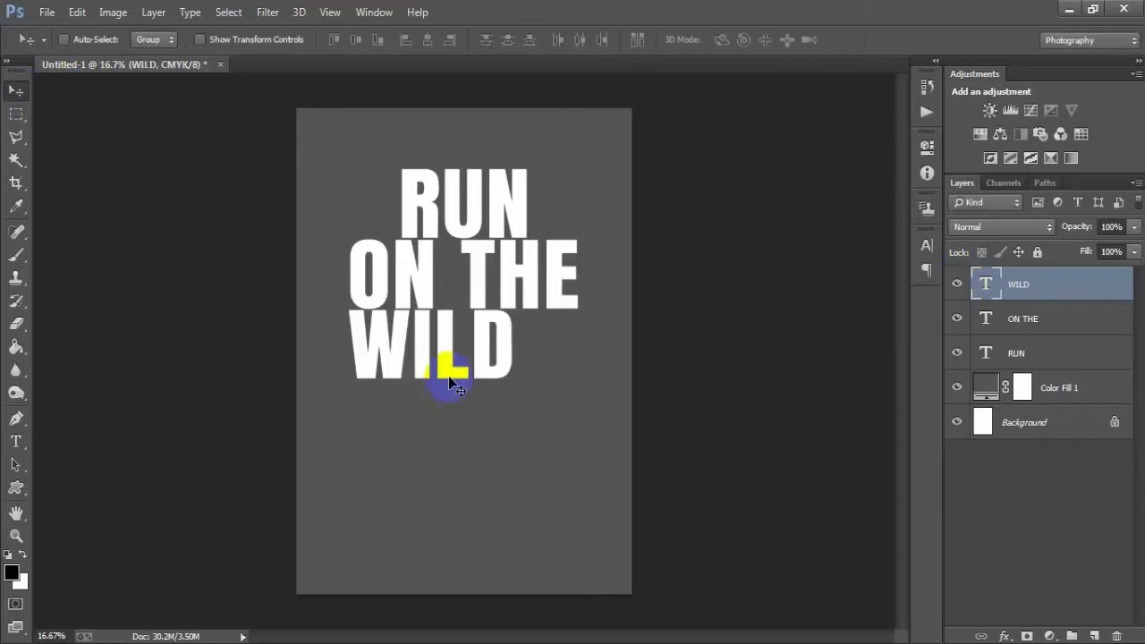
pyautogui.moveTo(447, 376); pyautogui.dragTo(497, 371)
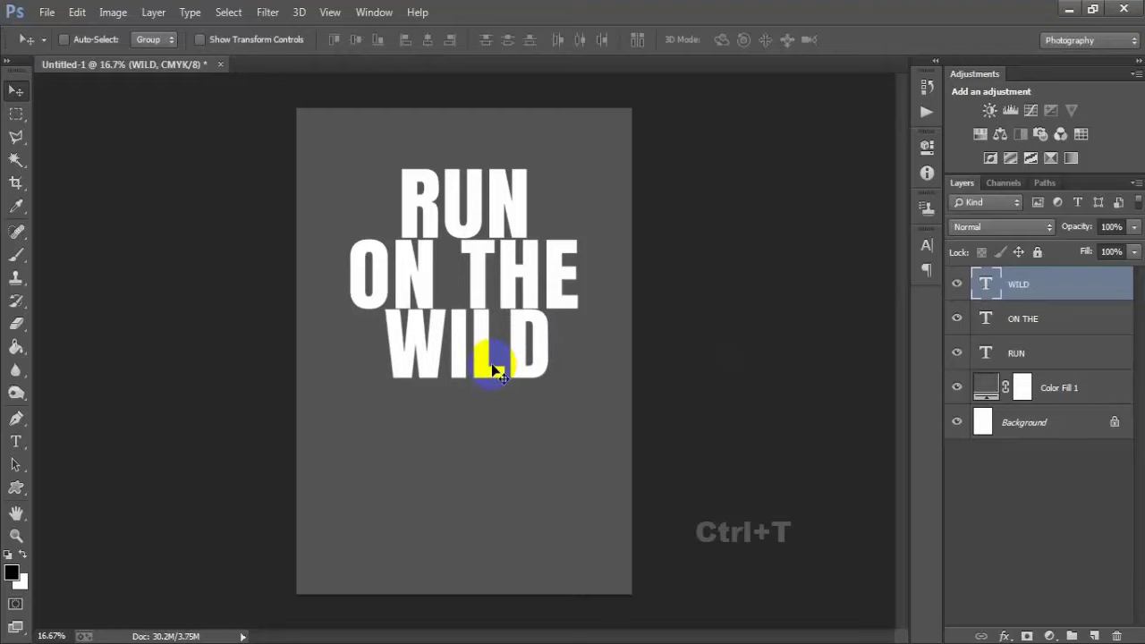
pyautogui.hotkey('ctrl', 't')
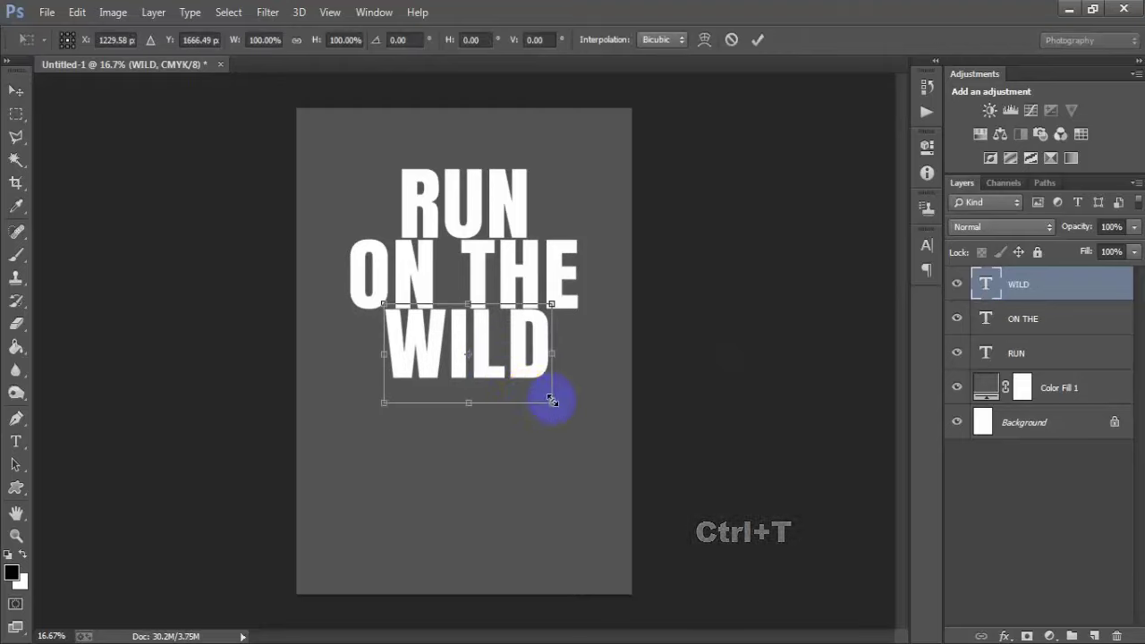
pyautogui.moveTo(552, 402); pyautogui.dragTo(556, 404)
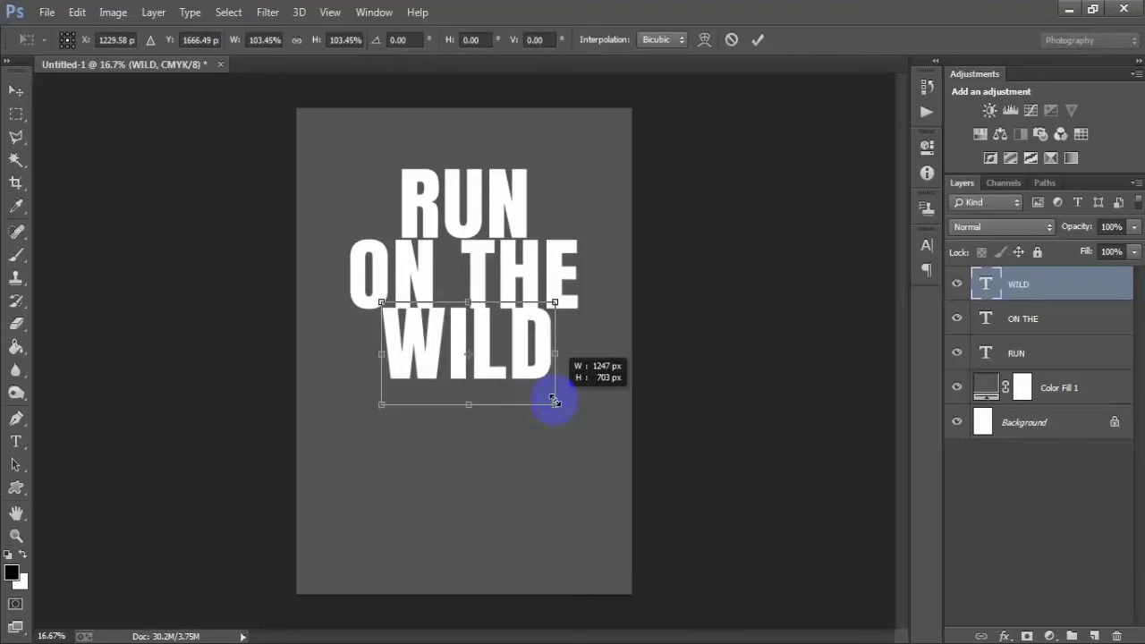
pyautogui.click(758, 41)
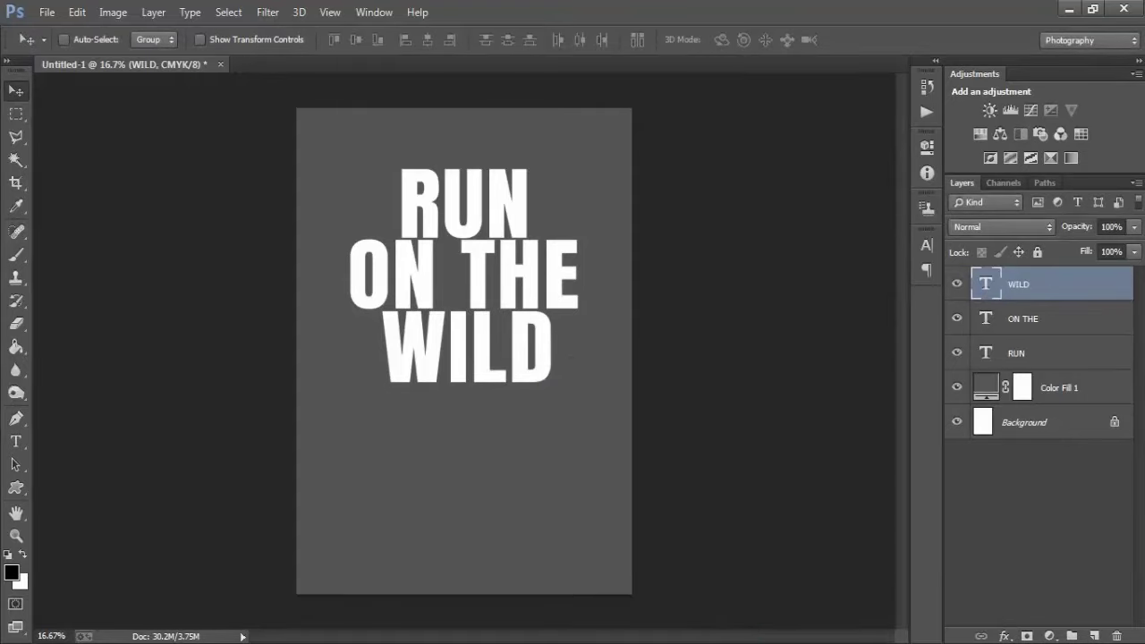
# Centre the RUN, ON THE and WILD lines horizontally against the Background
pyautogui.keyDown('shift'); pyautogui.click(1069, 355); pyautogui.keyUp('shift')
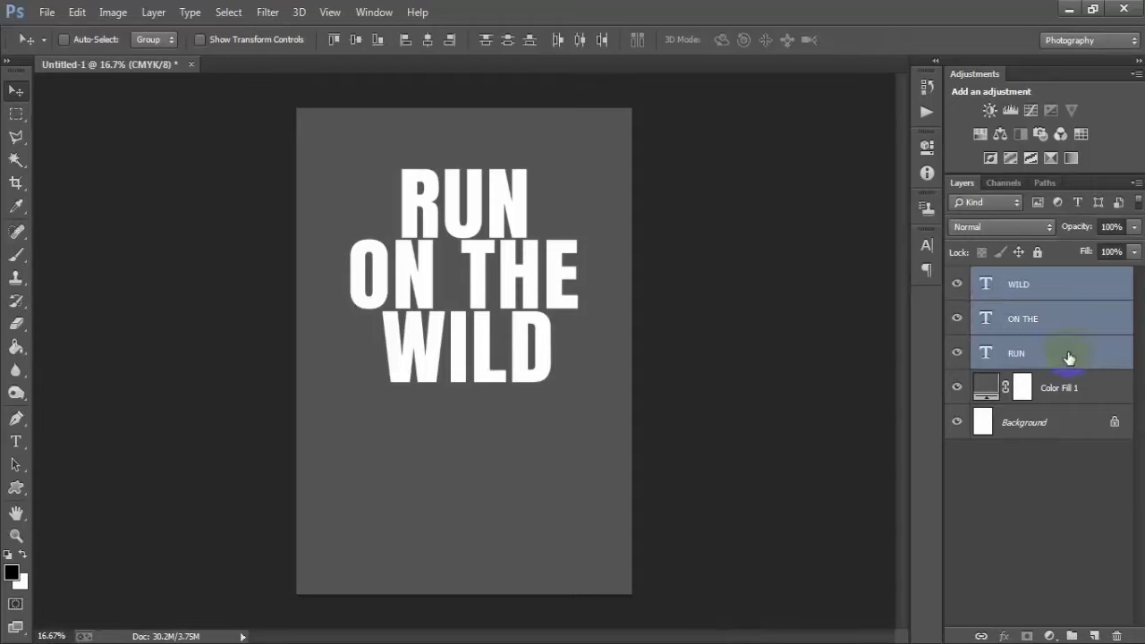
pyautogui.keyDown('ctrl'); pyautogui.click(1018, 433); pyautogui.keyUp('ctrl')
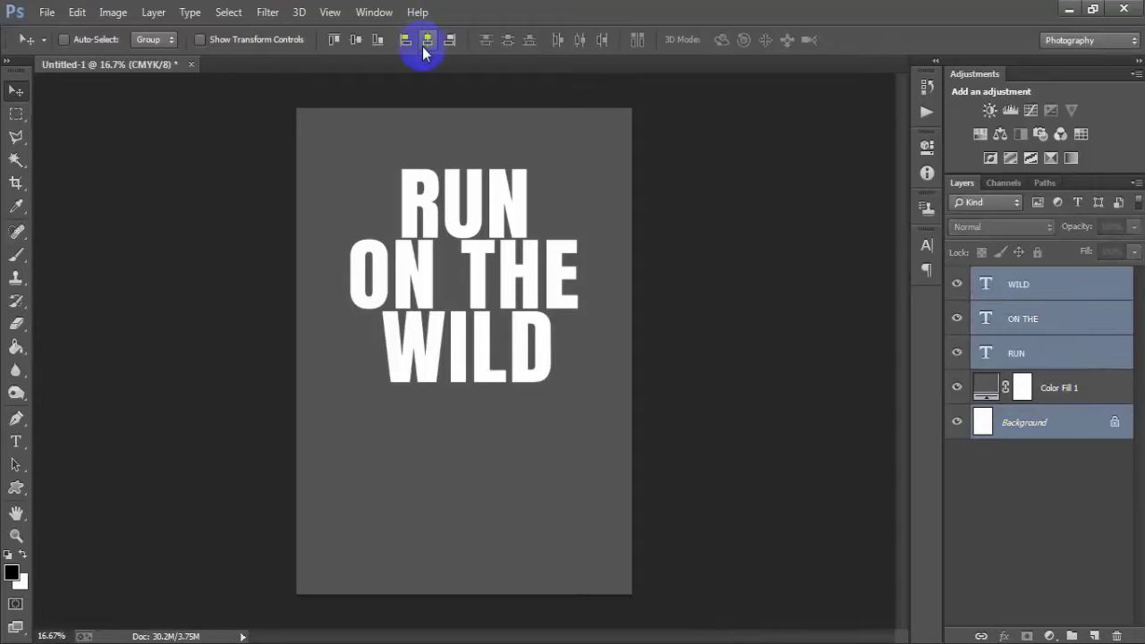
pyautogui.click(425, 47)
# Duplicate WILD and nudge the copy down to sit snugly beneath the original
pyautogui.click(1029, 288)
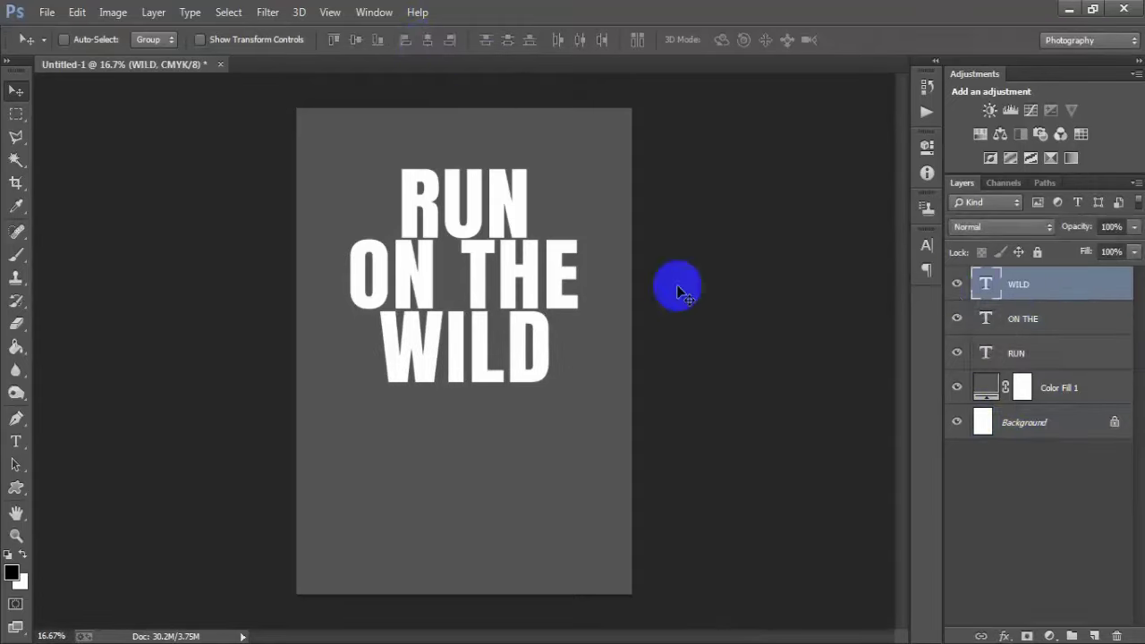
pyautogui.hotkey('ctrl', 'j')
pyautogui.hotkey('shift', 'Down')
pyautogui.hotkey('shift', 'Down')
pyautogui.hotkey('shift', 'Down')
pyautogui.hotkey('shift', 'Down')
pyautogui.hotkey('shift', 'Down')
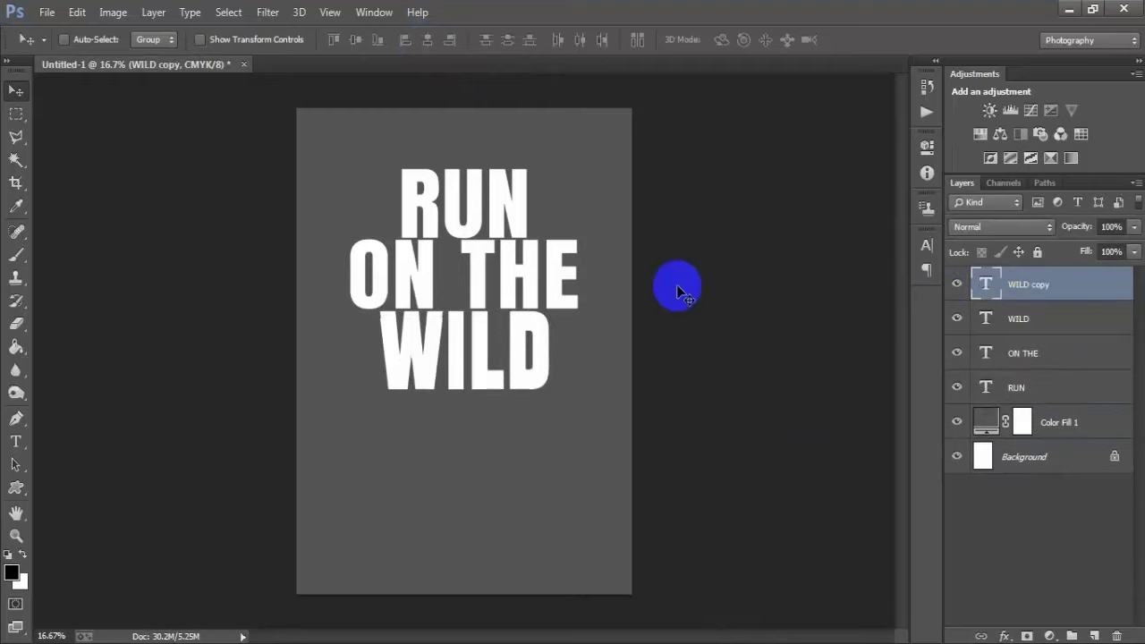
pyautogui.hotkey('shift', 'Down')
pyautogui.hotkey('shift', 'Down')
pyautogui.hotkey('shift', 'Down')
pyautogui.hotkey('shift', 'Down')
pyautogui.hotkey('shift', 'Down')
pyautogui.hotkey('shift', 'Down')
pyautogui.hotkey('shift', 'Down')
pyautogui.hotkey('shift', 'Down')
pyautogui.hotkey('shift', 'Down')
pyautogui.hotkey('shift', 'Down')
pyautogui.hotkey('shift', 'Down')
pyautogui.hotkey('shift', 'Down')
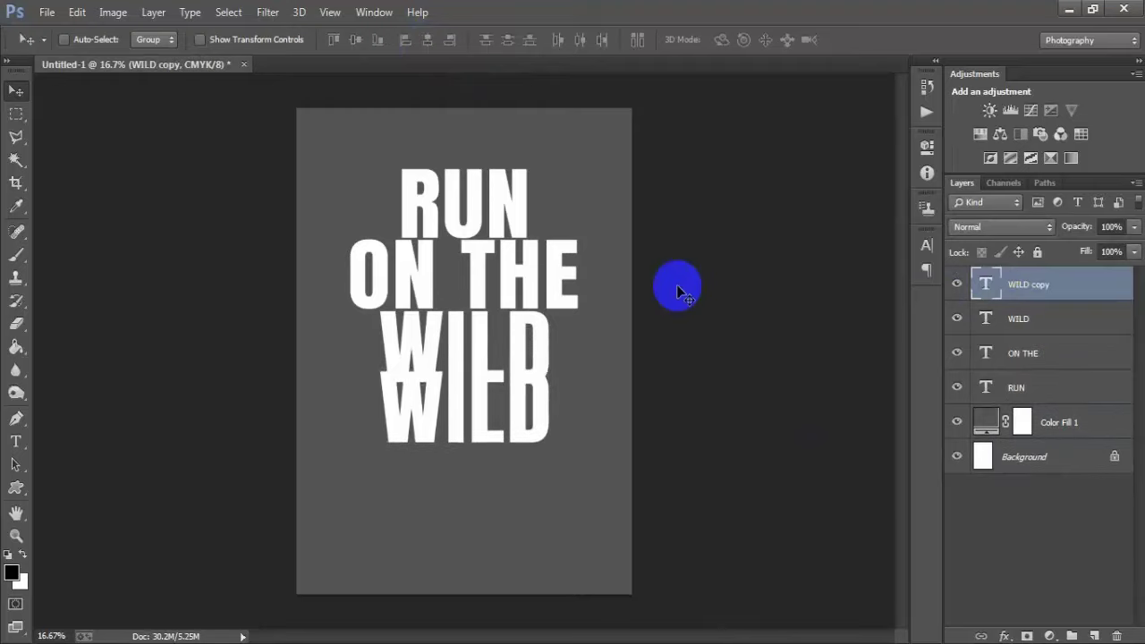
pyautogui.hotkey('shift', 'Down')
pyautogui.hotkey('shift', 'Down')
pyautogui.hotkey('shift', 'Down')
pyautogui.hotkey('shift', 'Up')
pyautogui.hotkey('shift', 'Up')
pyautogui.hotkey('shift', 'Up')
pyautogui.hotkey('shift', 'Up')
pyautogui.hotkey('shift', 'Up')
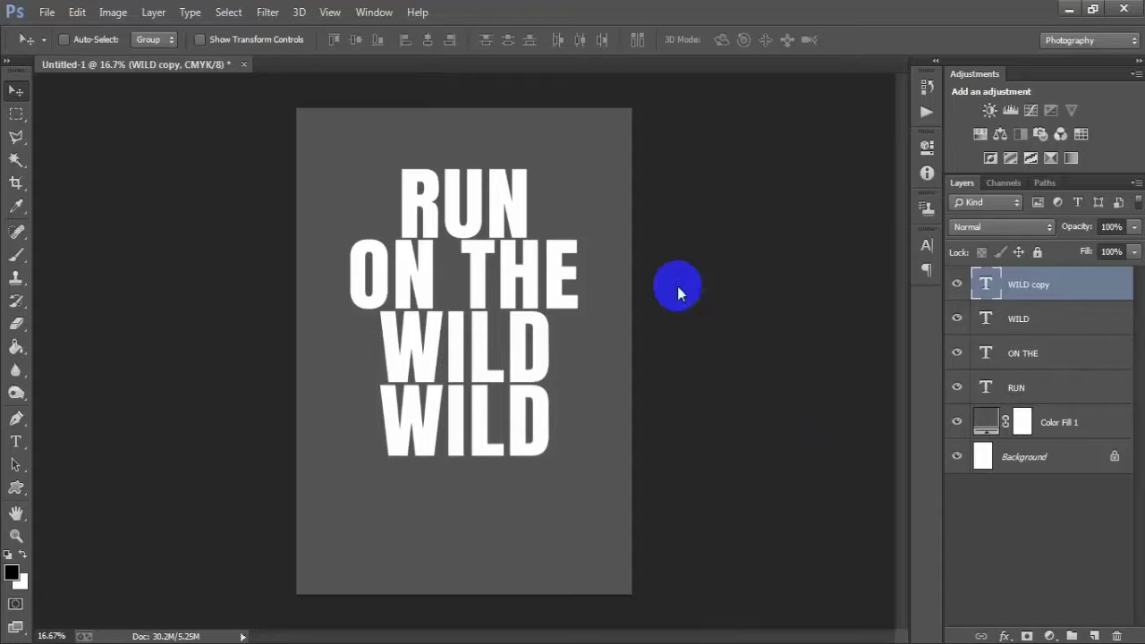
pyautogui.hotkey('shift', 'Up')
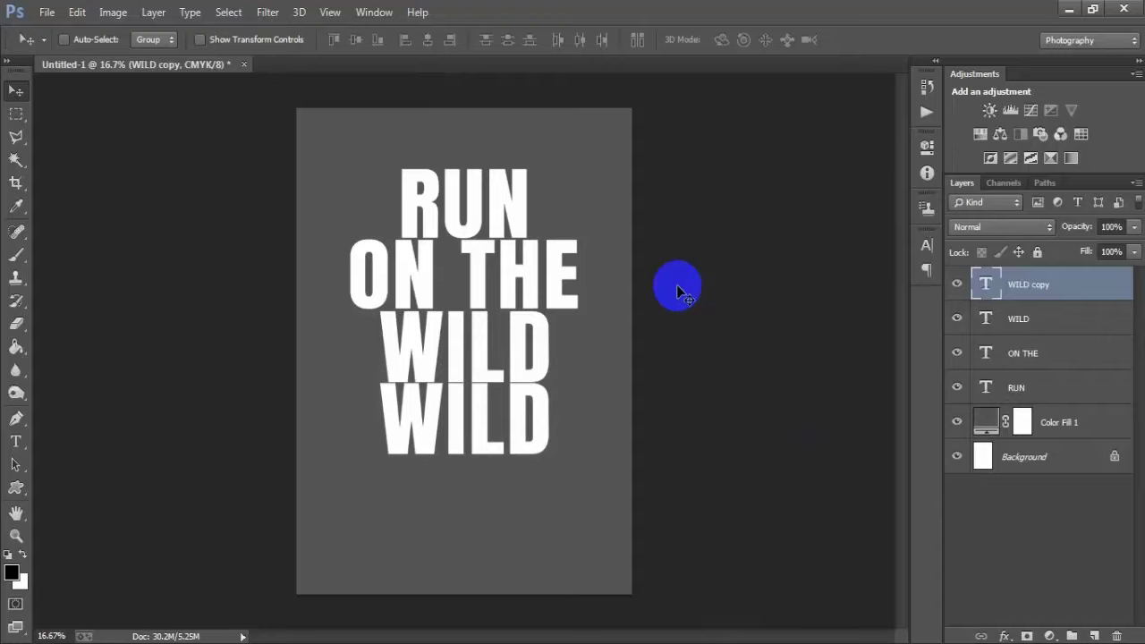
pyautogui.click(1005, 286)
pyautogui.doubleClick(1005, 285)
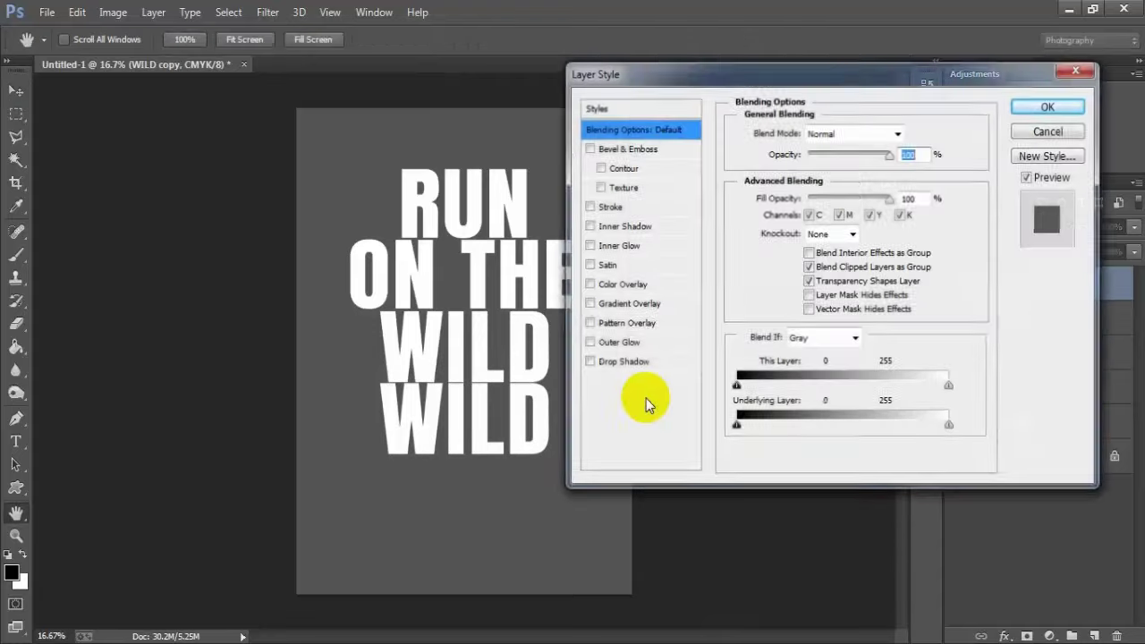
pyautogui.click(1043, 134)
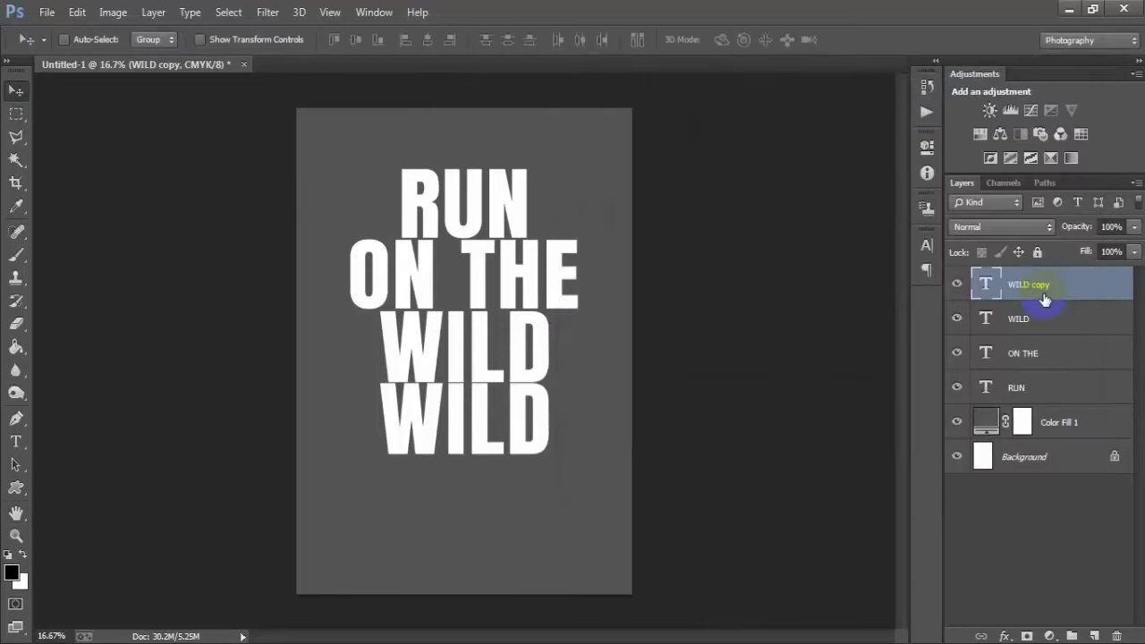
pyautogui.click(963, 285)
pyautogui.click(1021, 285)
# Retype the bottom WILD as 'SIDE', scale it to about 79.42%, and move it up under WILD
pyautogui.doubleClick(985, 285)
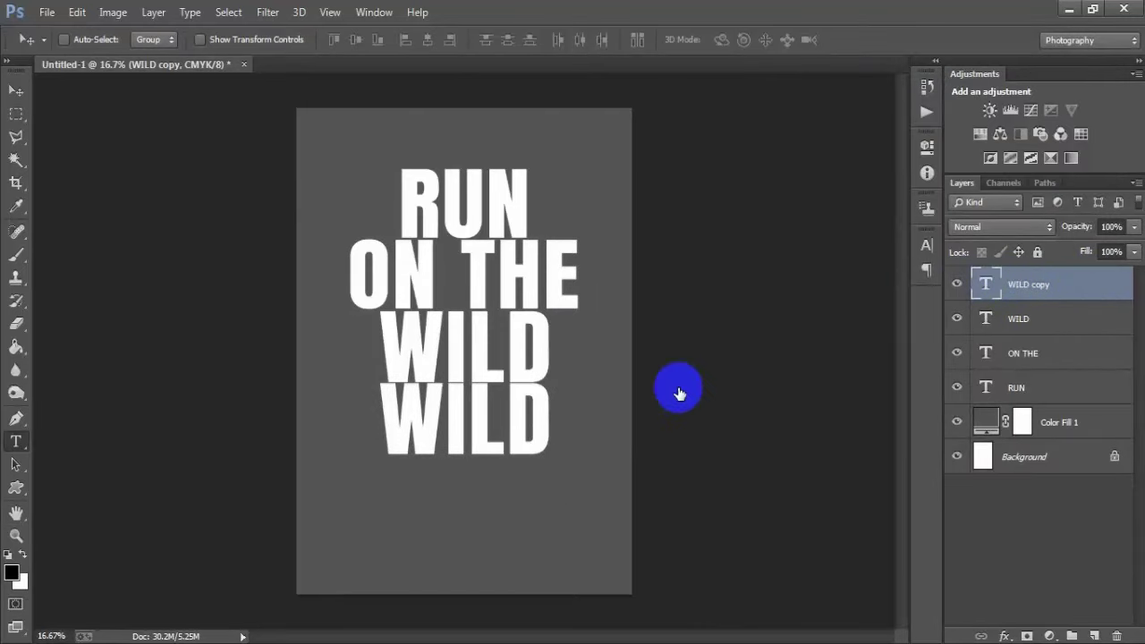
pyautogui.write('SIDE')
pyautogui.click(16, 90)
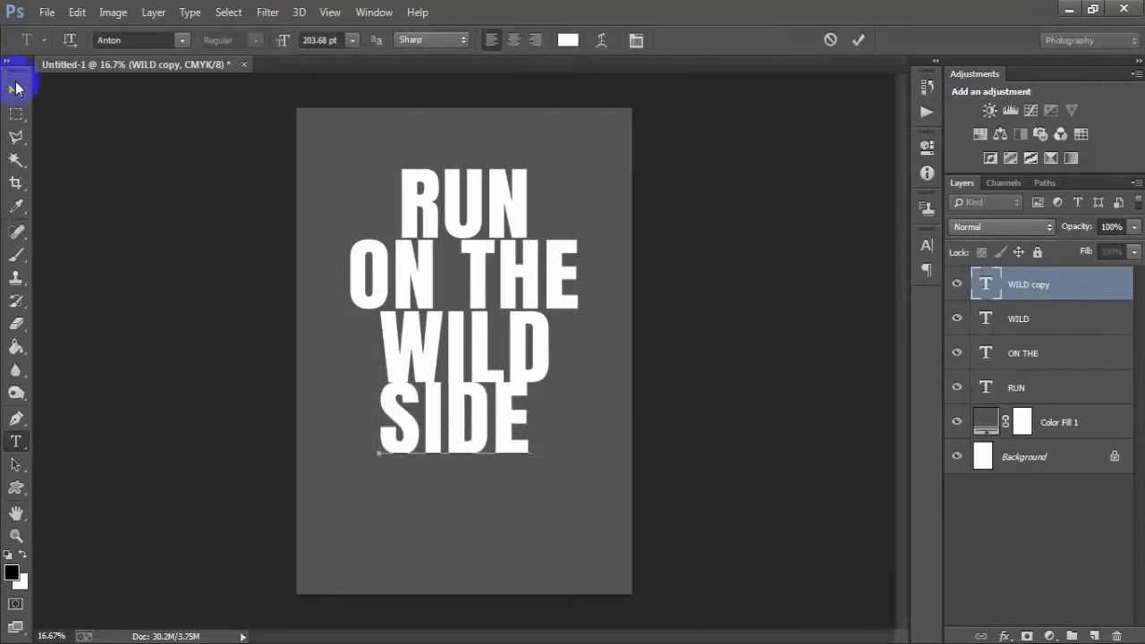
pyautogui.hotkey('ctrl', 't')
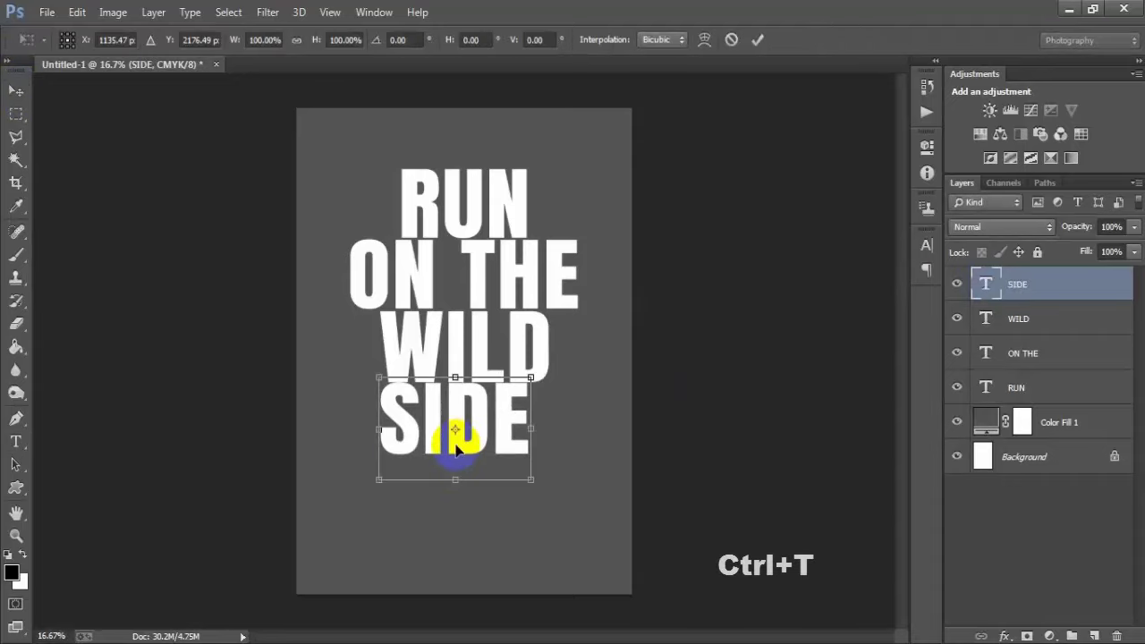
pyautogui.moveTo(531, 479); pyautogui.dragTo(511, 473)
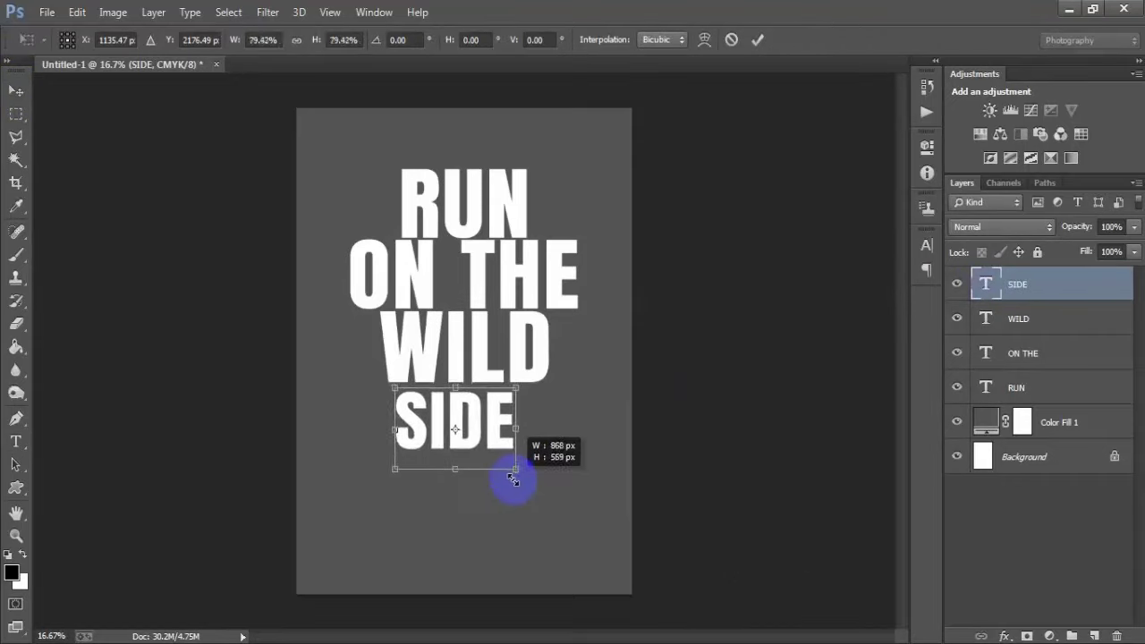
pyautogui.click(757, 40)
pyautogui.moveTo(490, 431); pyautogui.dragTo(471, 434)
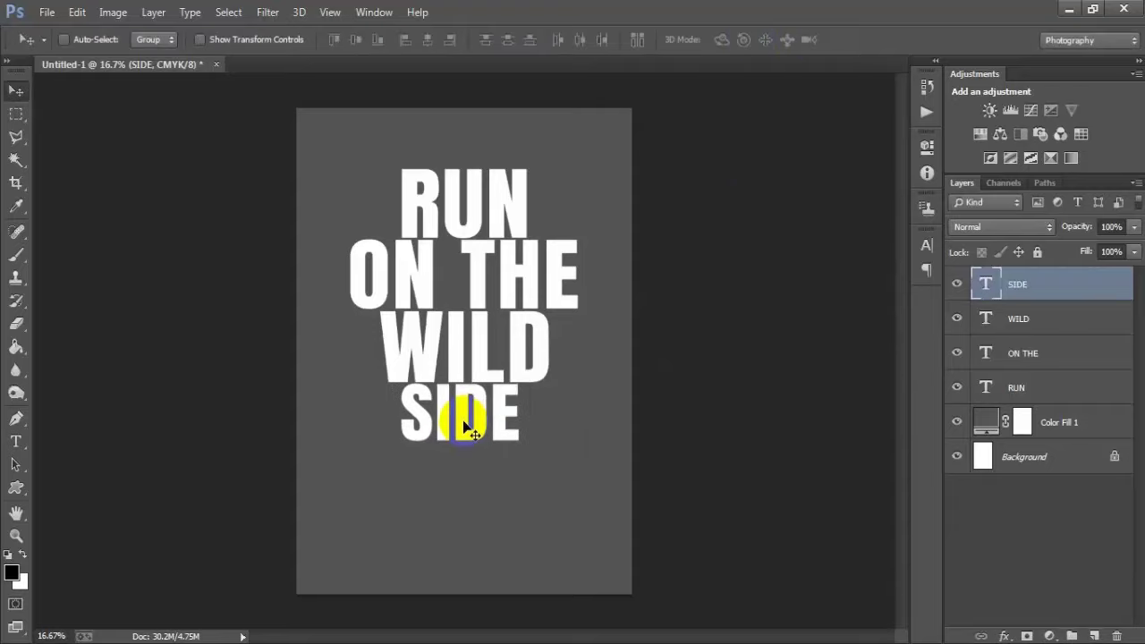
pyautogui.keyDown('shift'); pyautogui.click(1023, 398); pyautogui.keyUp('shift')
pyautogui.keyDown('ctrl'); pyautogui.click(1029, 458); pyautogui.keyUp('ctrl')
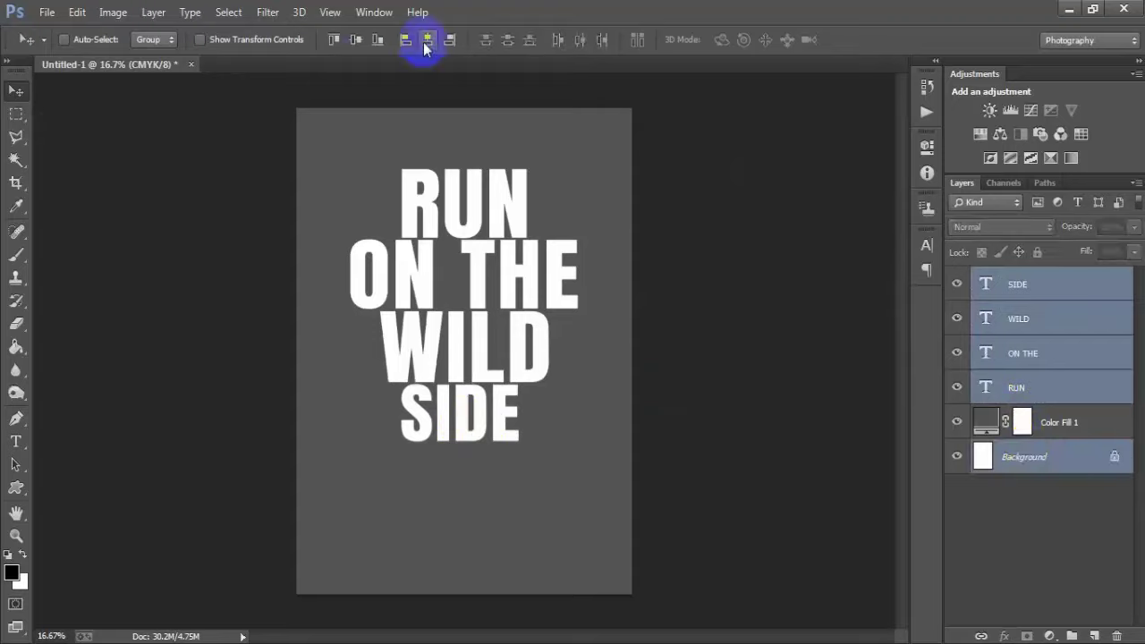
pyautogui.click(426, 39)
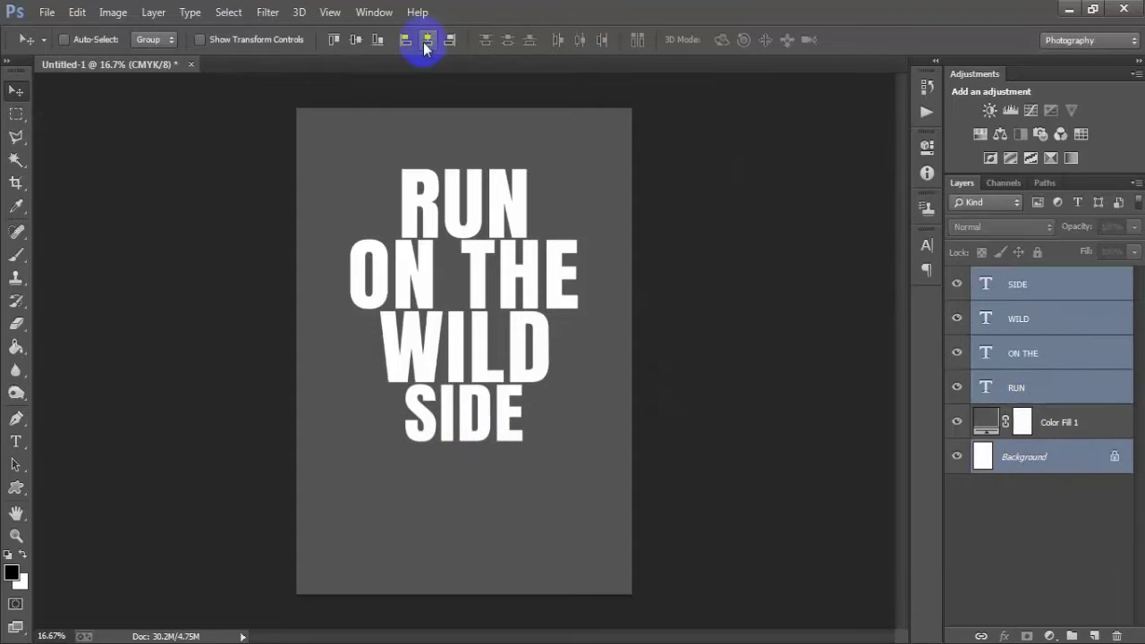
pyautogui.click(1054, 290)
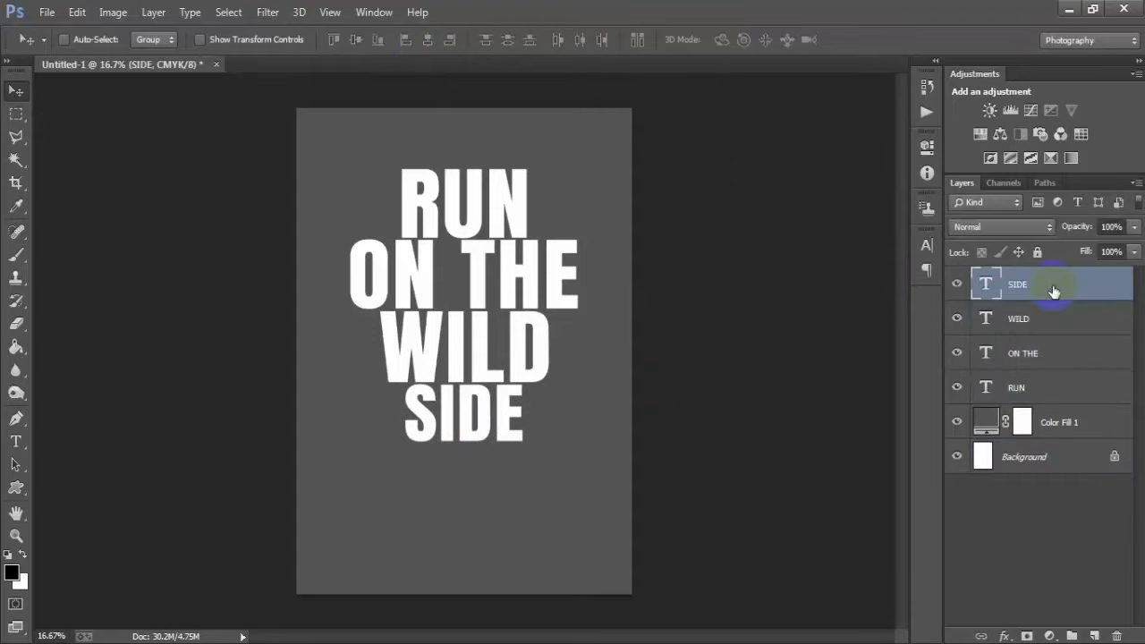
pyautogui.click(957, 285)
pyautogui.click(958, 284)
pyautogui.click(957, 321)
pyautogui.click(957, 321)
pyautogui.click(958, 352)
pyautogui.click(957, 352)
pyautogui.keyDown('ctrl'); pyautogui.click(1047, 389); pyautogui.keyUp('ctrl')
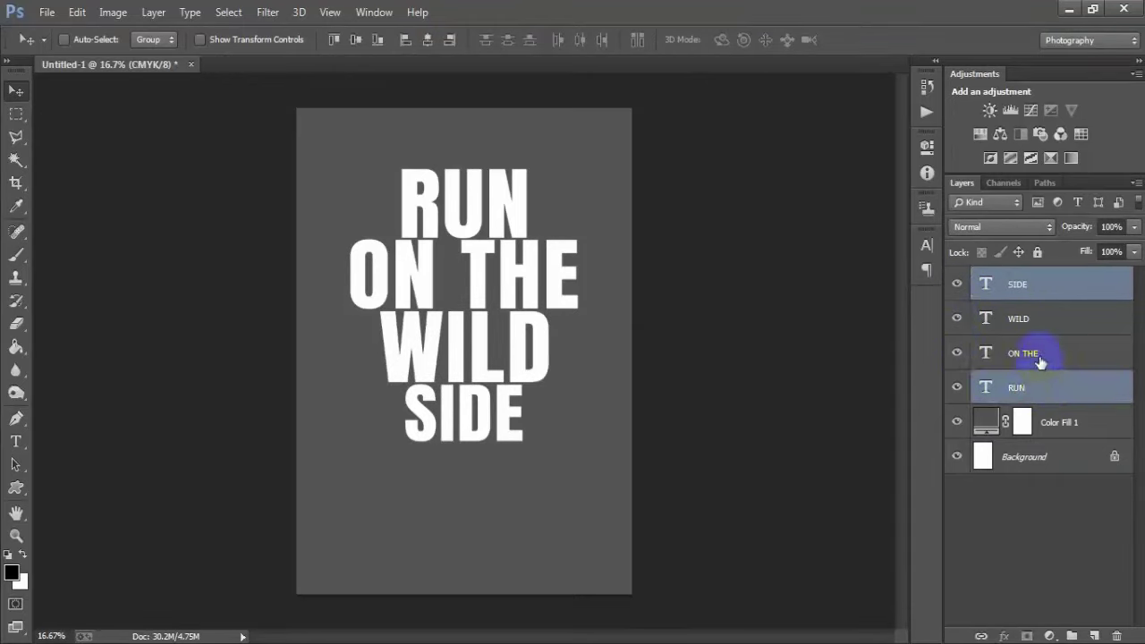
pyautogui.keyDown('ctrl'); pyautogui.click(1035, 319); pyautogui.keyUp('ctrl')
pyautogui.keyDown('ctrl'); pyautogui.click(1033, 355); pyautogui.keyUp('ctrl')
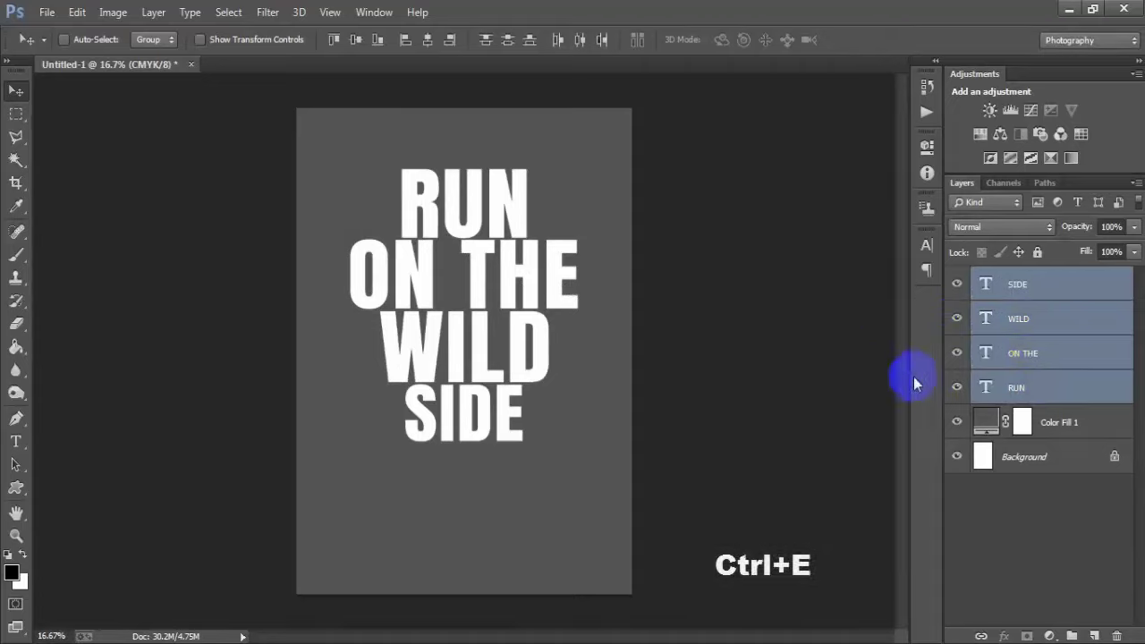
pyautogui.hotkey('ctrl', 'e')
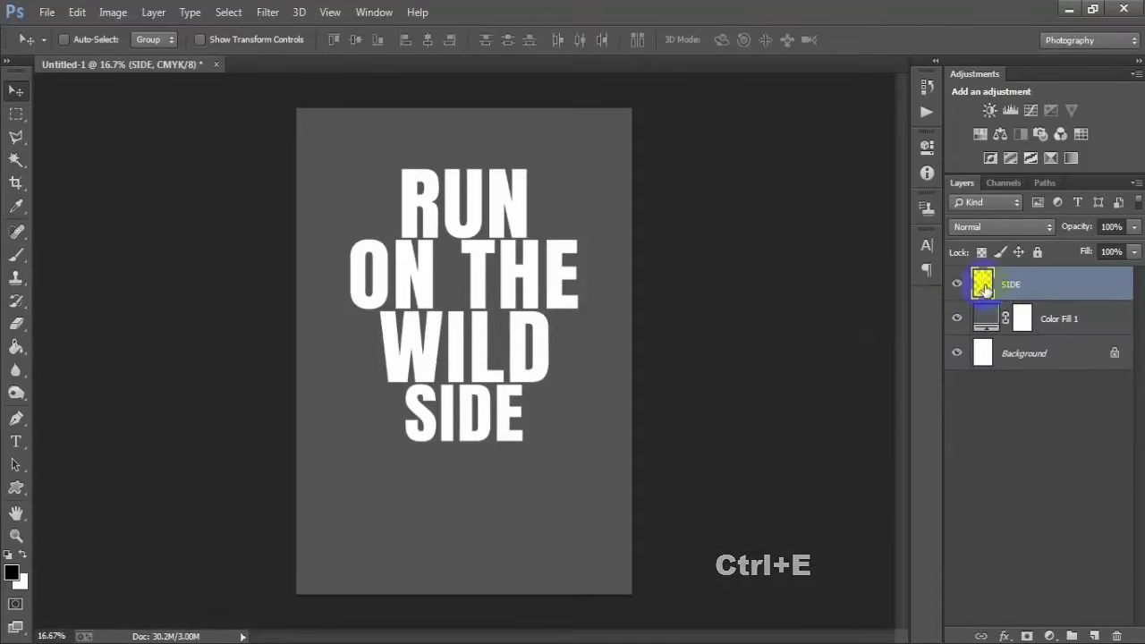
pyautogui.click(957, 285)
pyautogui.click(957, 285)
pyautogui.click(957, 284)
pyautogui.click(957, 284)
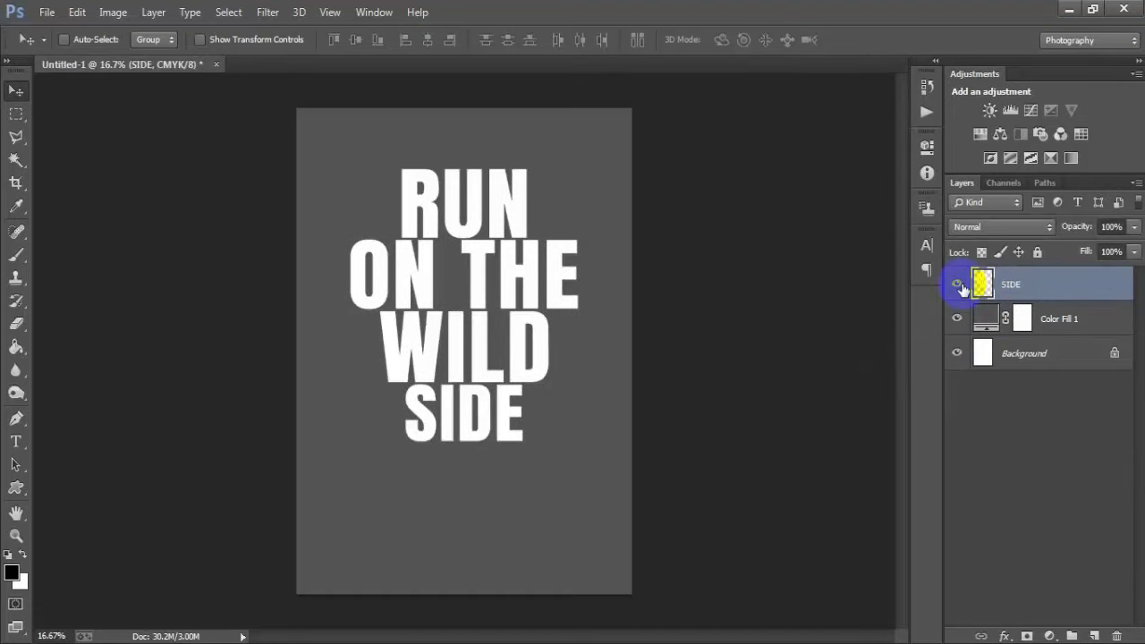
# Duplicate the SIDE layer and hide the SIDE copy
pyautogui.hotkey('ctrl', 'j')
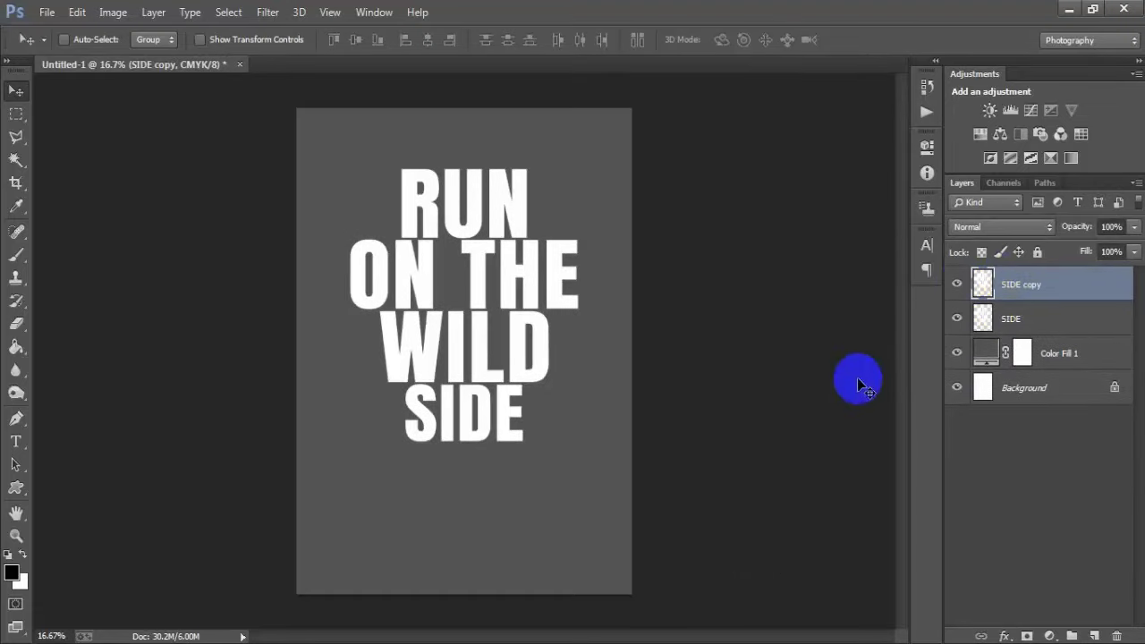
pyautogui.click(955, 282)
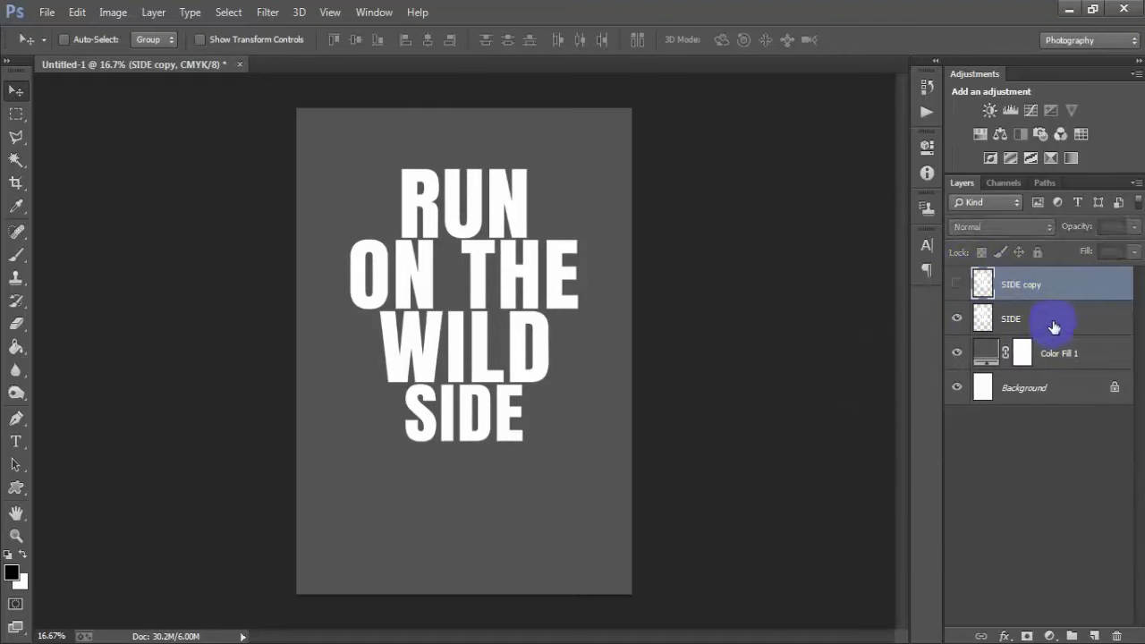
pyautogui.click(1047, 320)
pyautogui.click(956, 319)
pyautogui.click(956, 319)
pyautogui.click(829, 391)
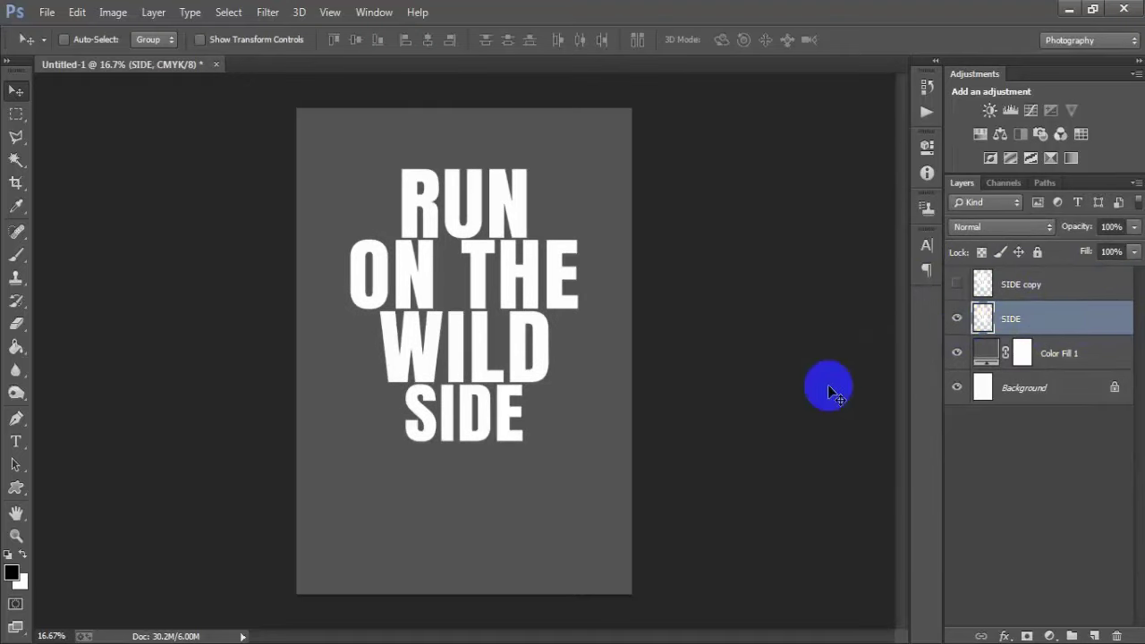
# Give the SIDE text a thin white outside Stroke effect of 6 px
pyautogui.doubleClick(1104, 331)
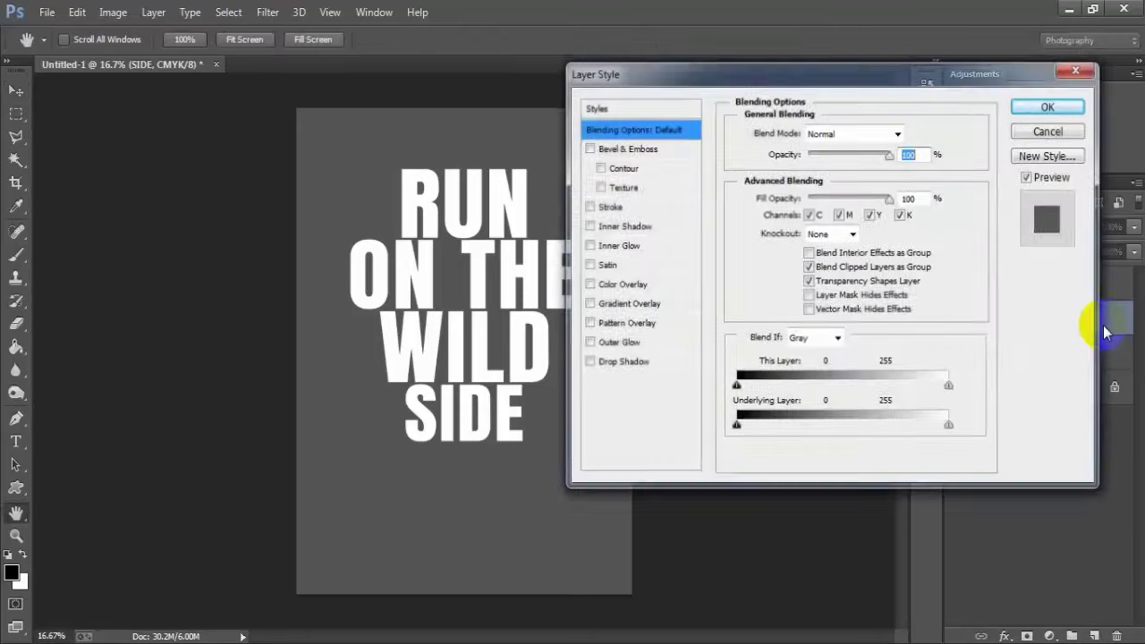
pyautogui.click(624, 207)
pyautogui.click(773, 252)
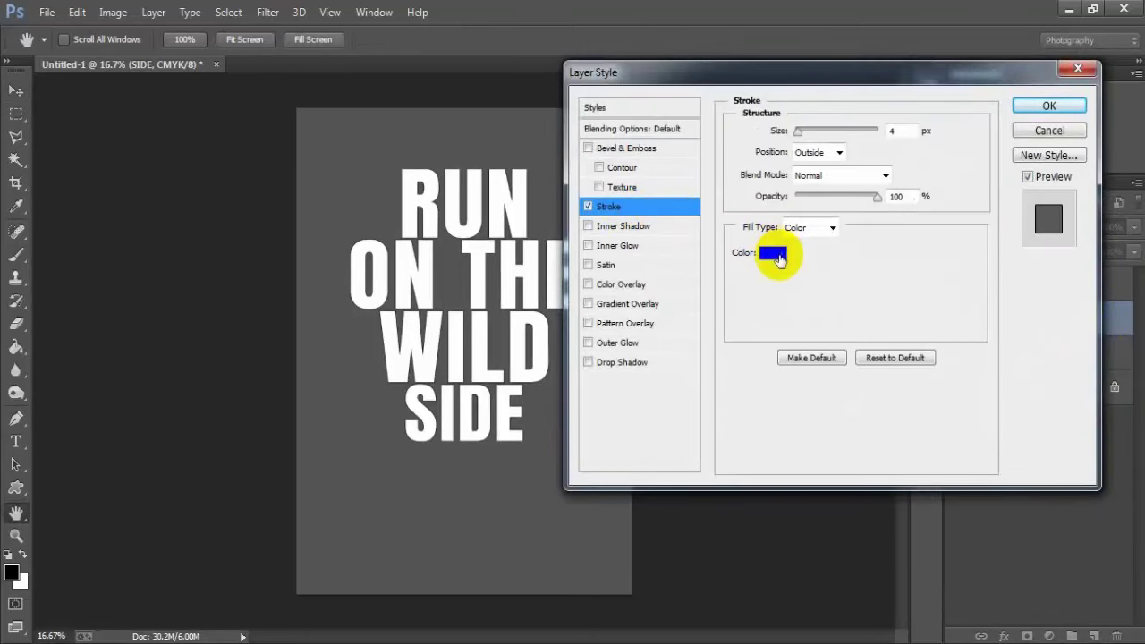
pyautogui.moveTo(632, 192); pyautogui.dragTo(514, 105)
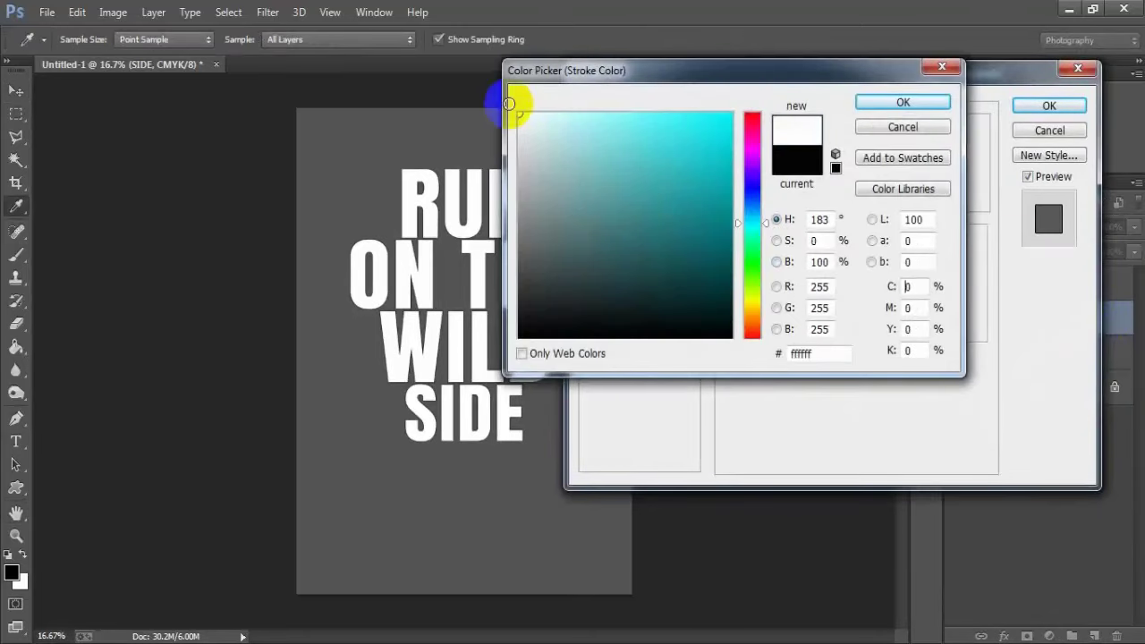
pyautogui.click(903, 102)
pyautogui.moveTo(873, 128); pyautogui.dragTo(798, 134)
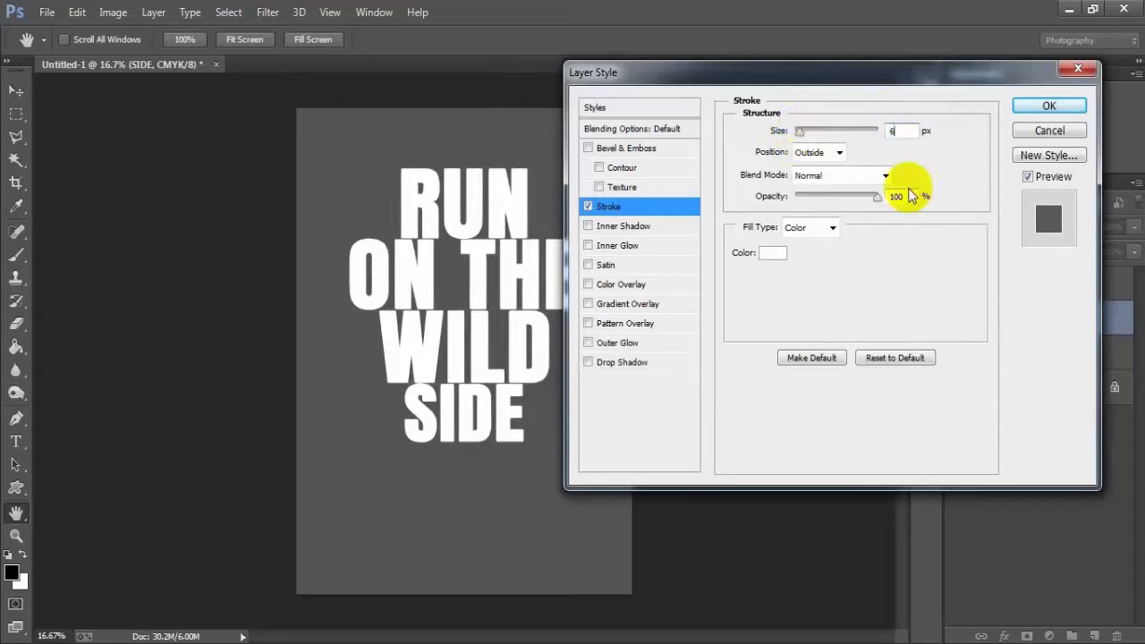
pyautogui.click(1047, 106)
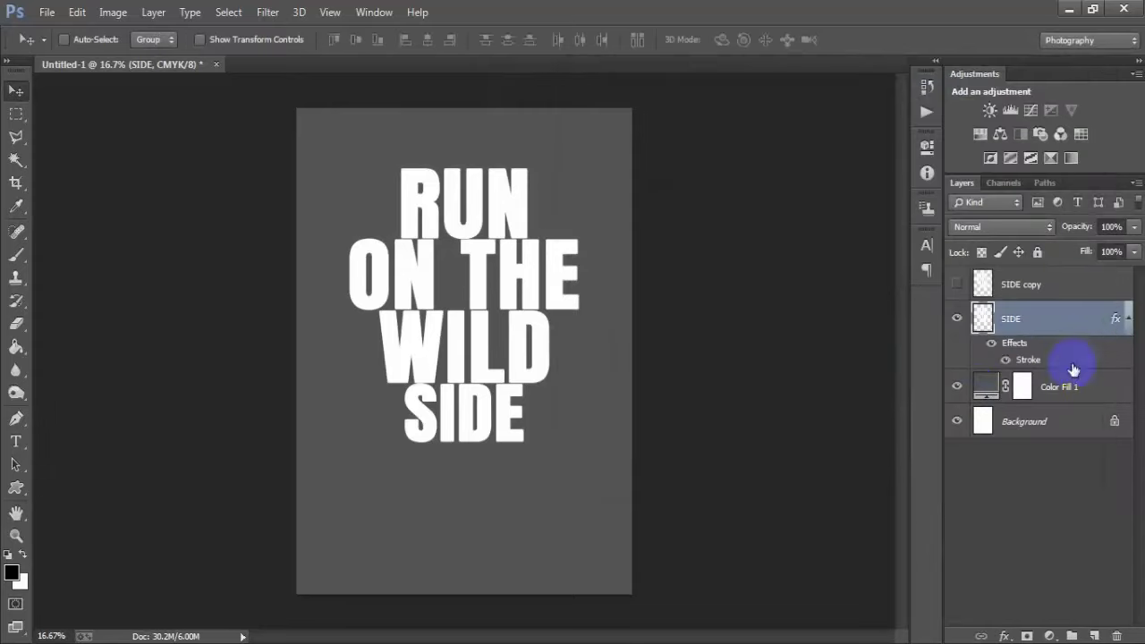
pyautogui.click(1127, 319)
# Lower the SIDE layer's Fill to 0% so only its white outline shows
pyautogui.click(958, 320)
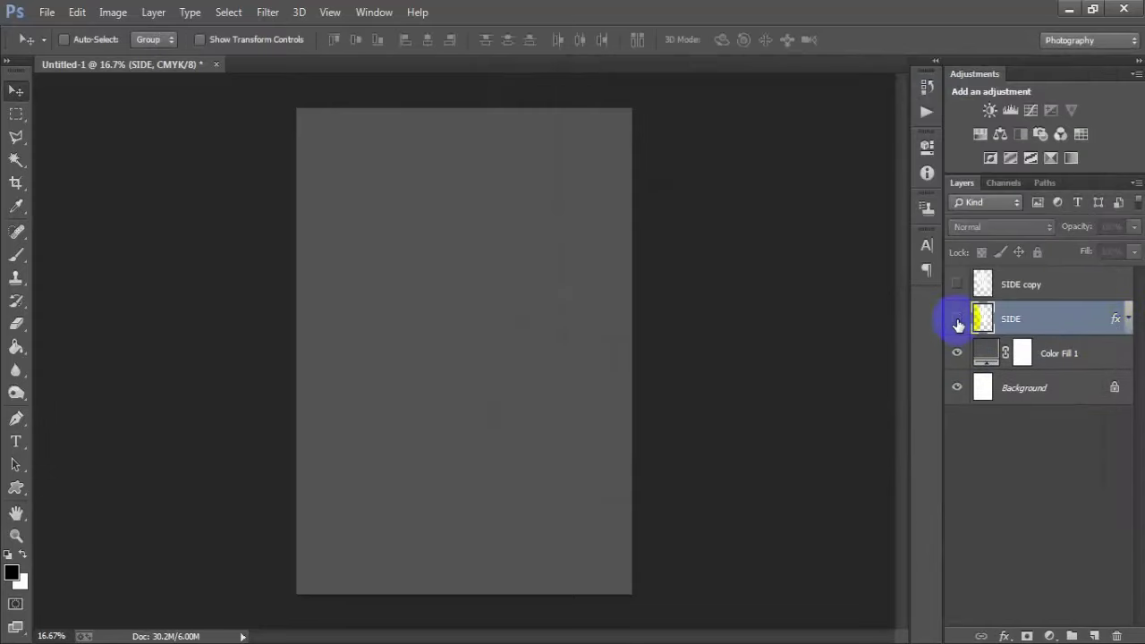
pyautogui.click(957, 321)
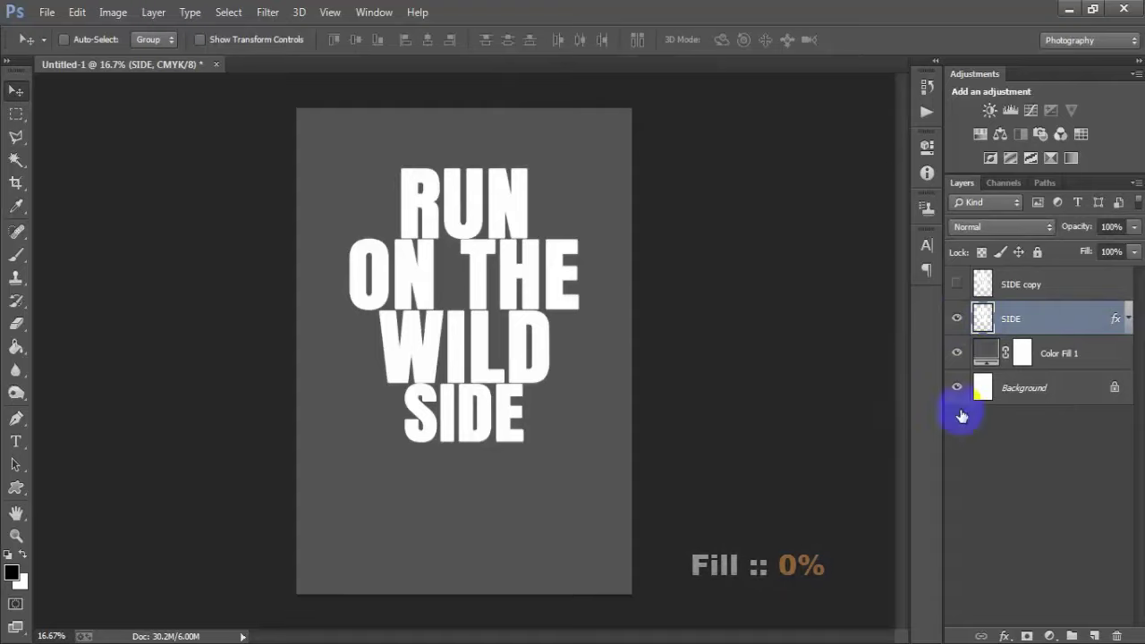
pyautogui.click(1112, 251)
pyautogui.click(1134, 252)
pyautogui.moveTo(1135, 273); pyautogui.dragTo(1010, 283)
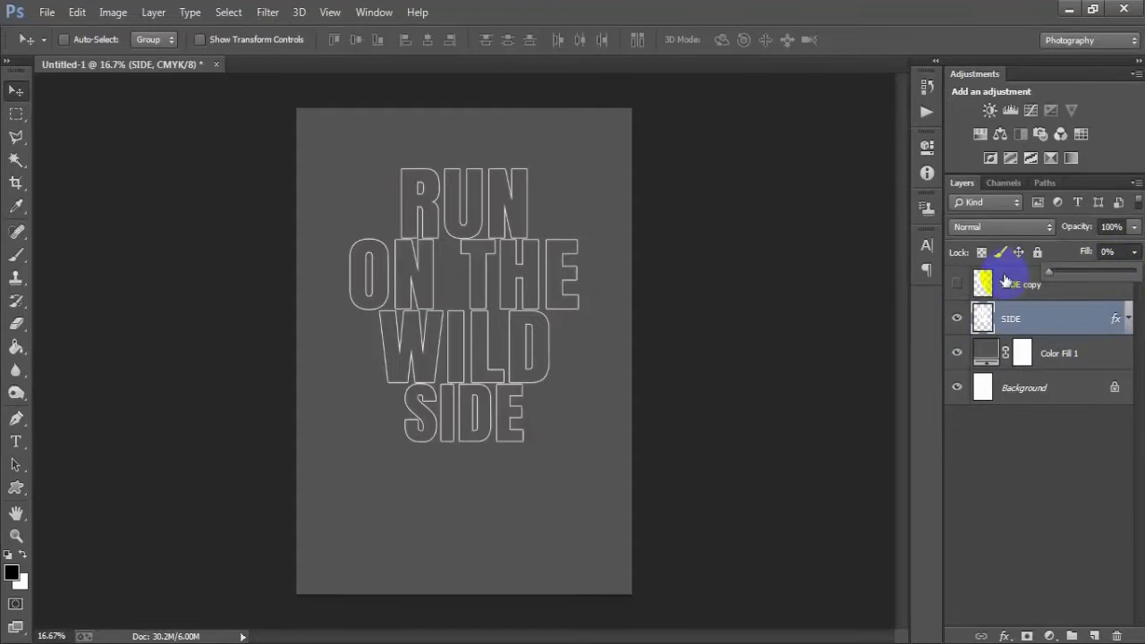
pyautogui.click(895, 401)
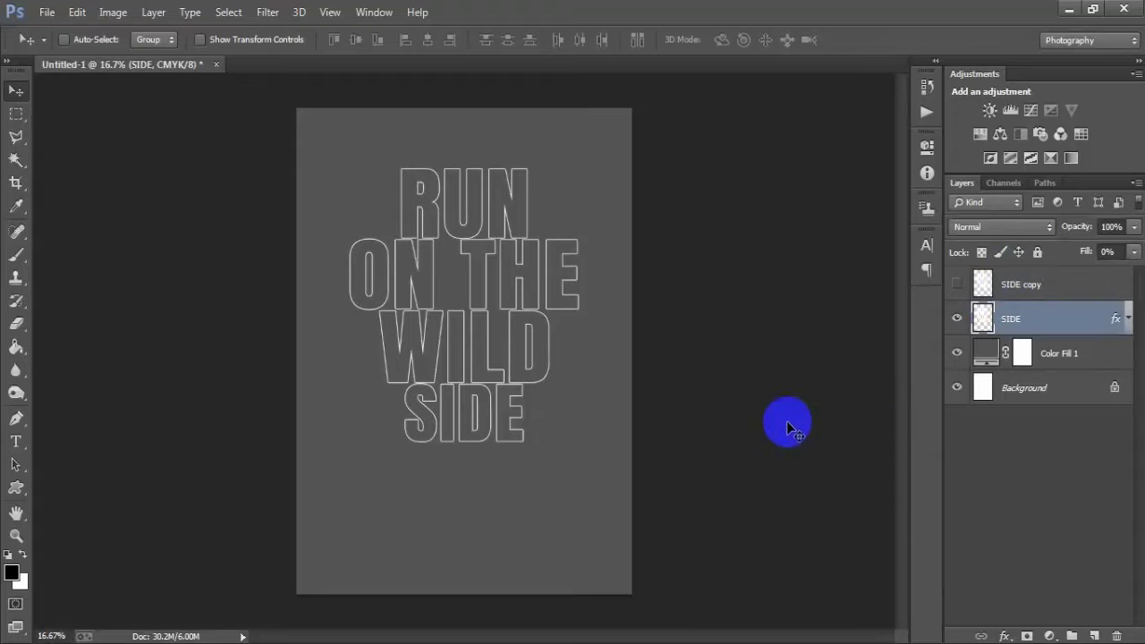
pyautogui.click(958, 318)
pyautogui.click(957, 318)
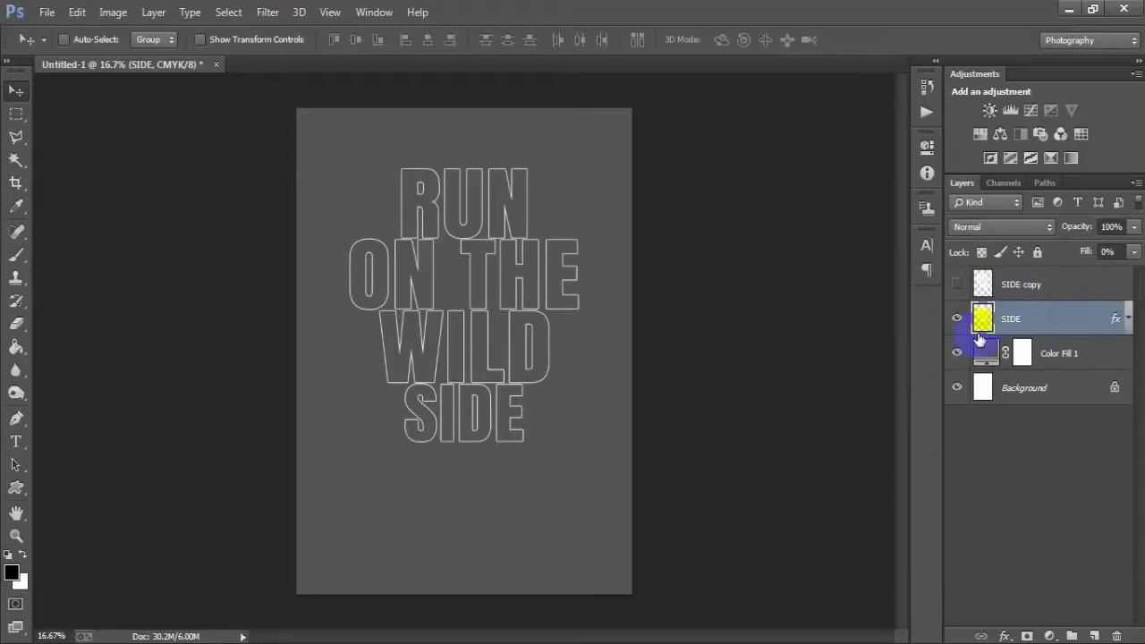
# Make the filled SIDE copy layer visible again
pyautogui.click(1114, 286)
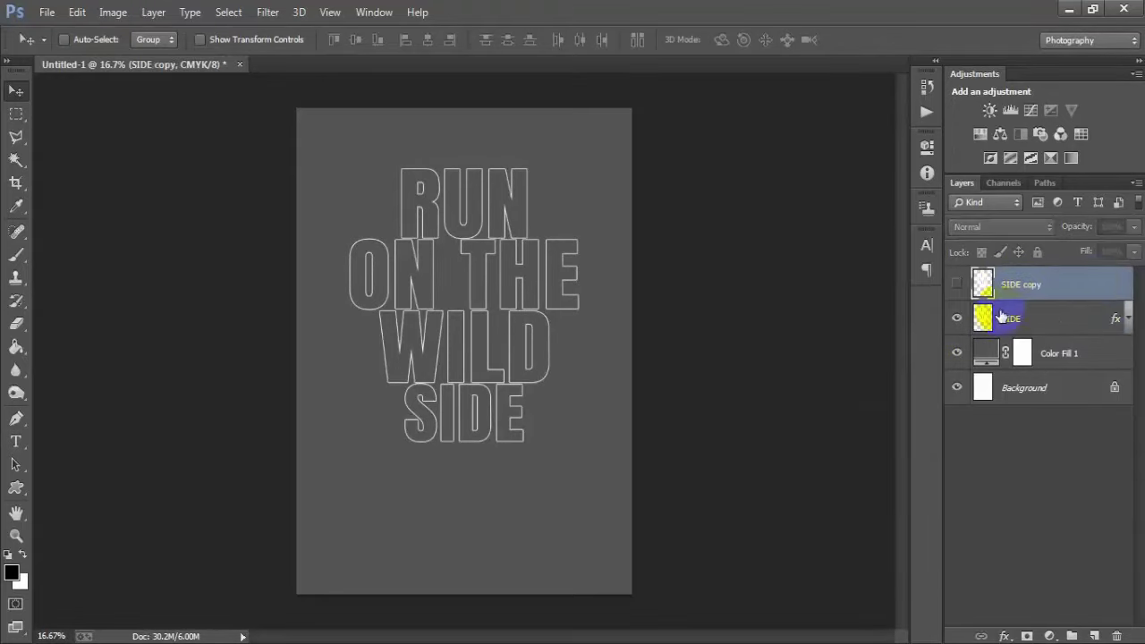
pyautogui.click(957, 285)
pyautogui.click(957, 387)
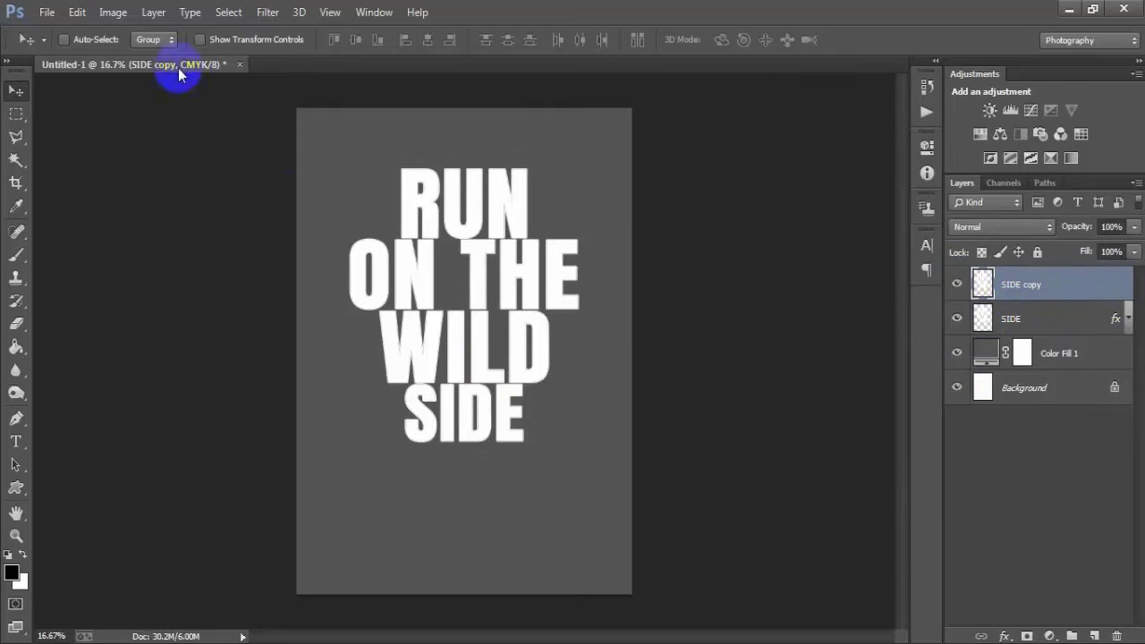
# Place the linked '0000 1 (1)' texture at 72% and move it up over the top words
pyautogui.click(47, 12)
pyautogui.click(107, 282)
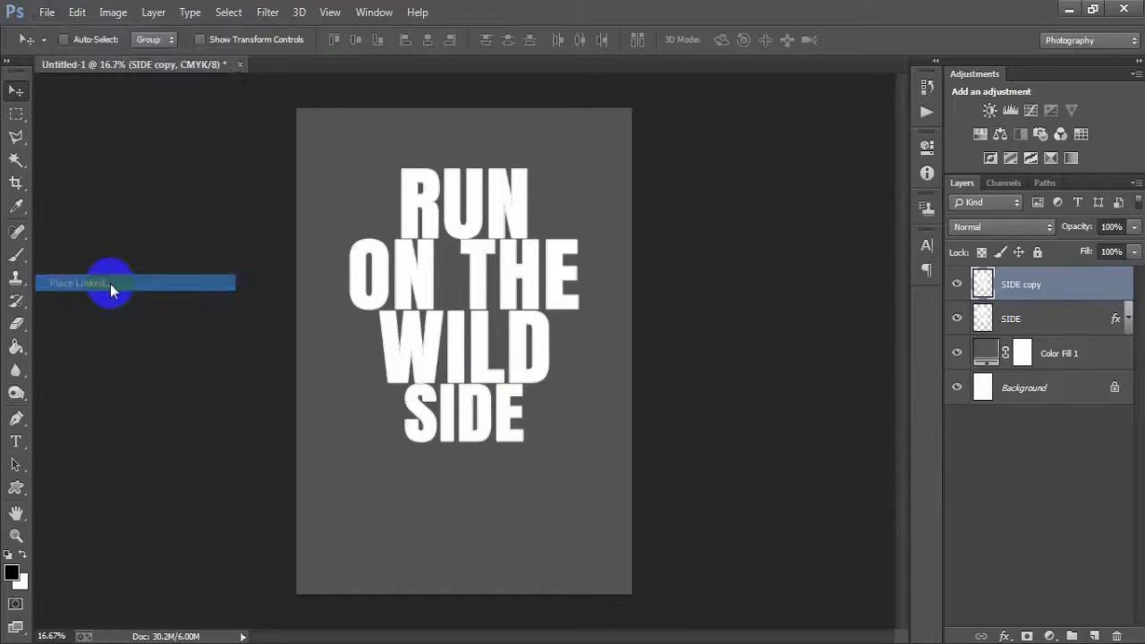
pyautogui.click(356, 141)
pyautogui.click(662, 484)
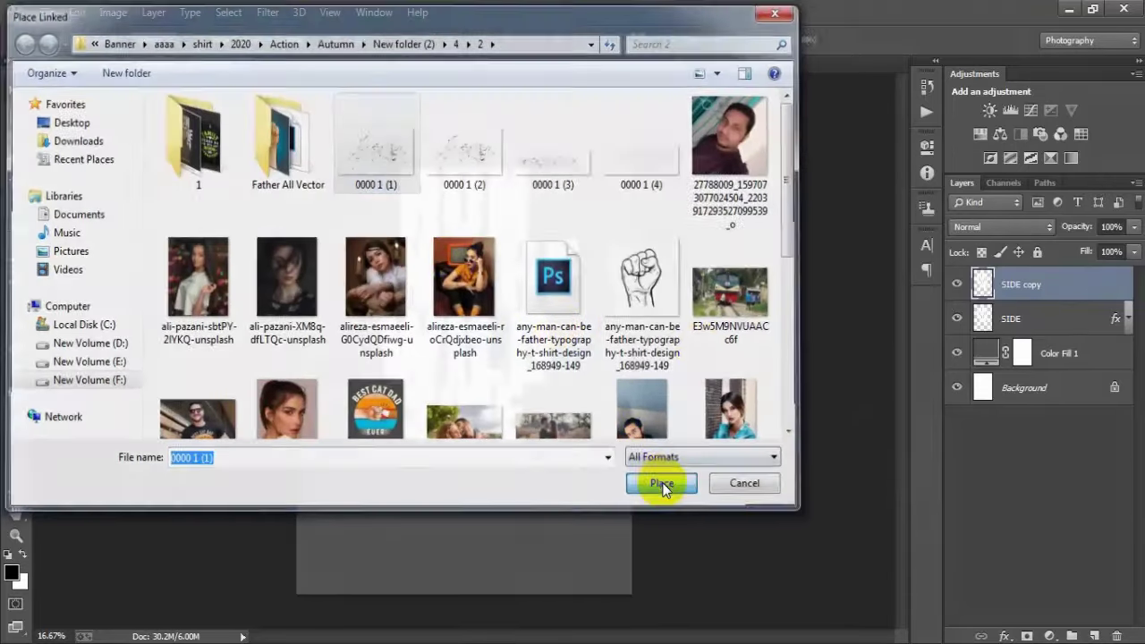
pyautogui.moveTo(541, 383); pyautogui.dragTo(538, 261)
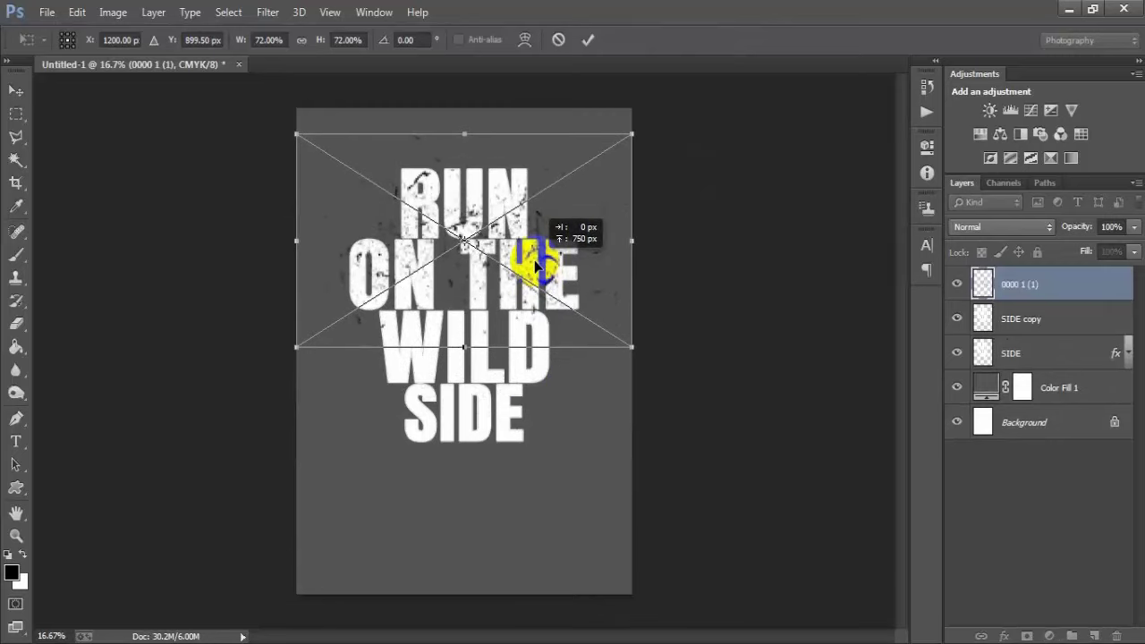
# Rasterize the texture layer into a normal pixel layer
pyautogui.rightClick(1093, 307)
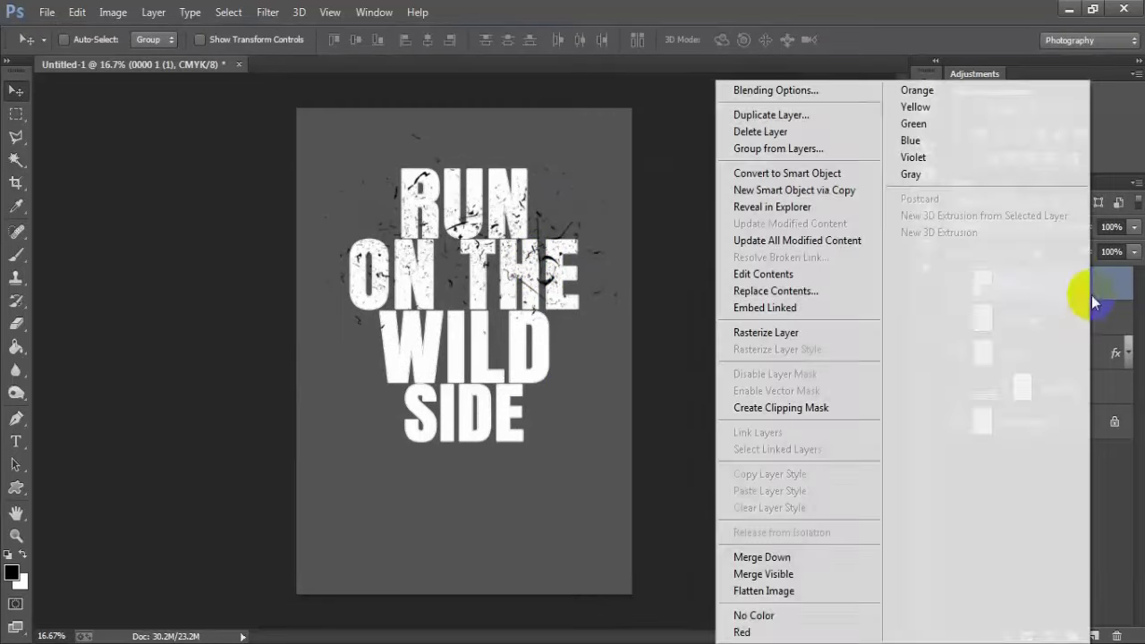
pyautogui.click(831, 333)
pyautogui.click(959, 284)
pyautogui.click(963, 285)
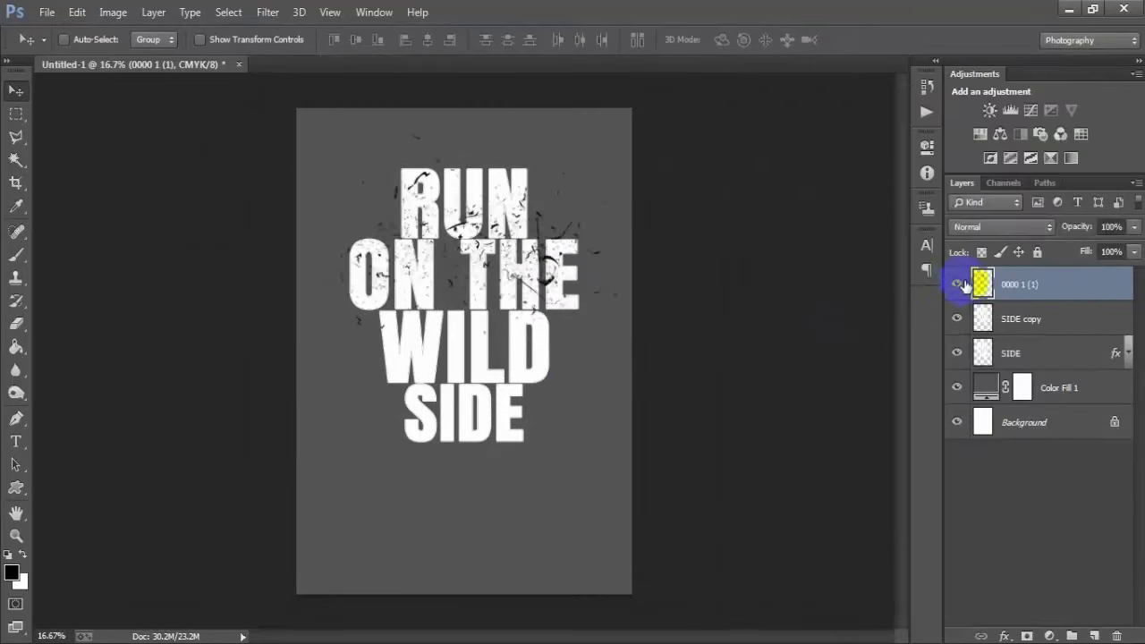
# Duplicate the scratch texture and move the copy down over WILD SIDE
pyautogui.hotkey('ctrl', 'j')
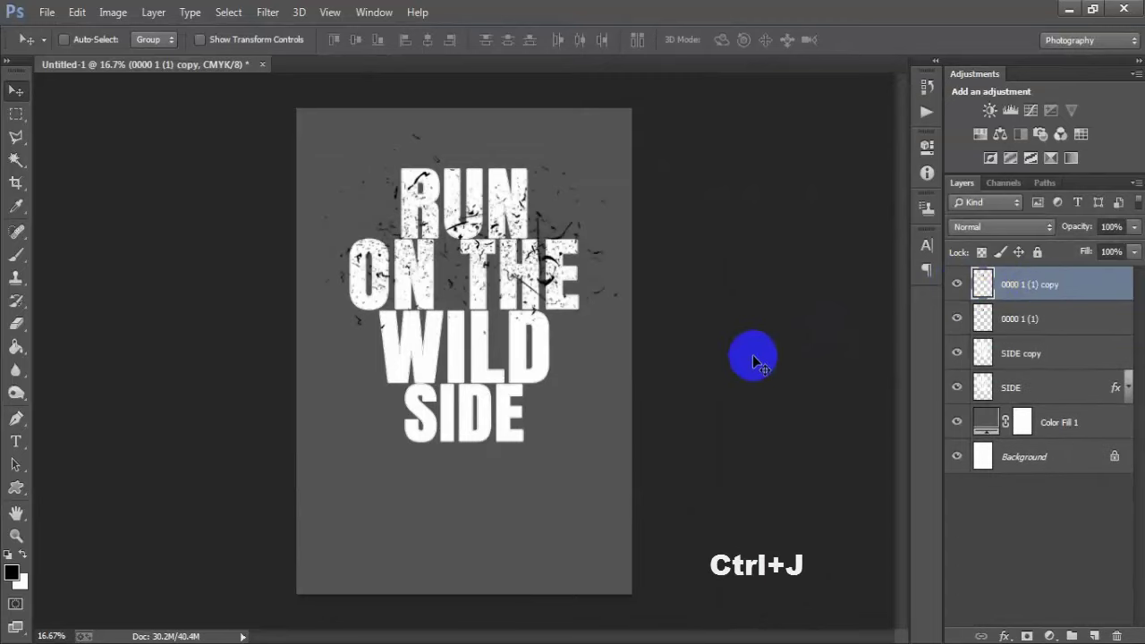
pyautogui.moveTo(478, 257); pyautogui.dragTo(480, 424)
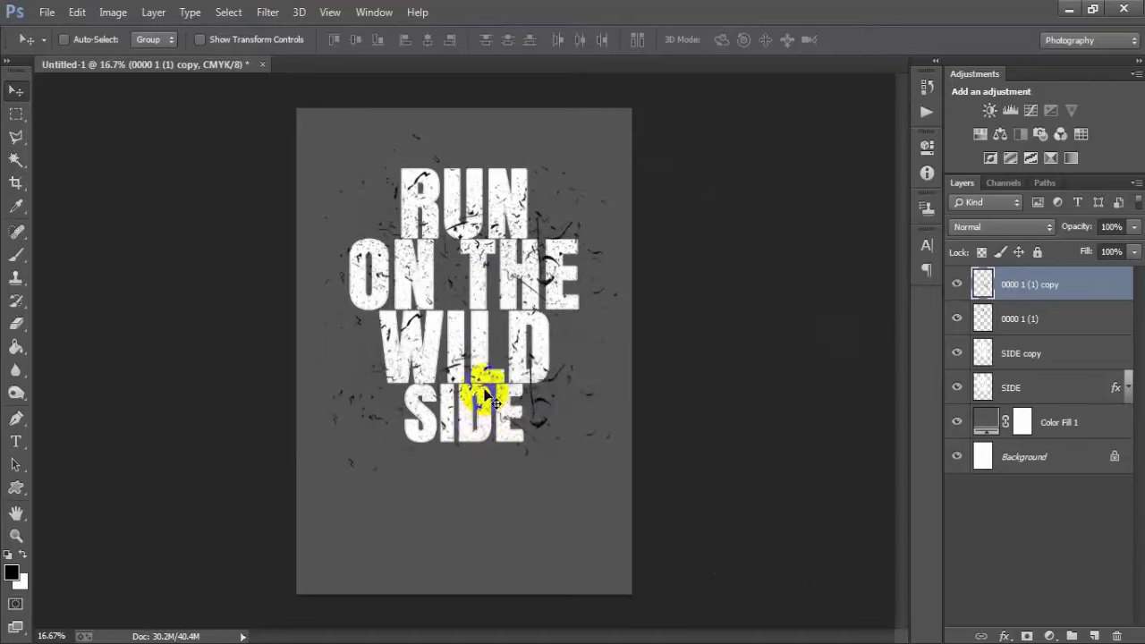
pyautogui.click(957, 284)
pyautogui.click(957, 285)
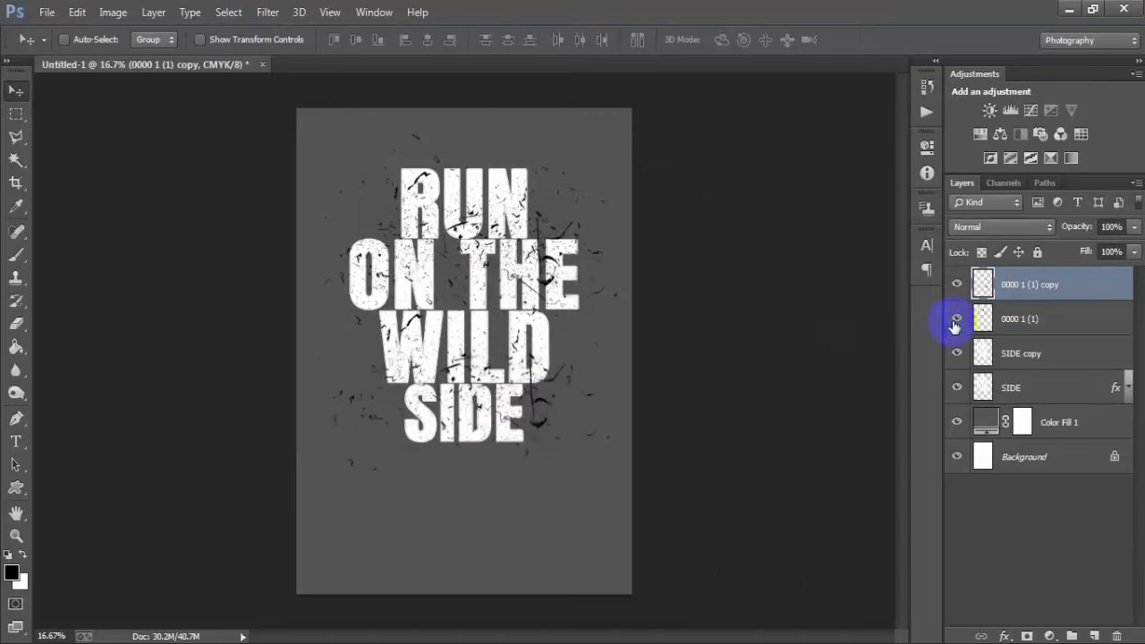
# Select both scratch layers together, checking their coverage by toggling visibility
pyautogui.click(955, 319)
pyautogui.click(956, 319)
pyautogui.keyDown('shift'); pyautogui.click(1042, 307); pyautogui.keyUp('shift')
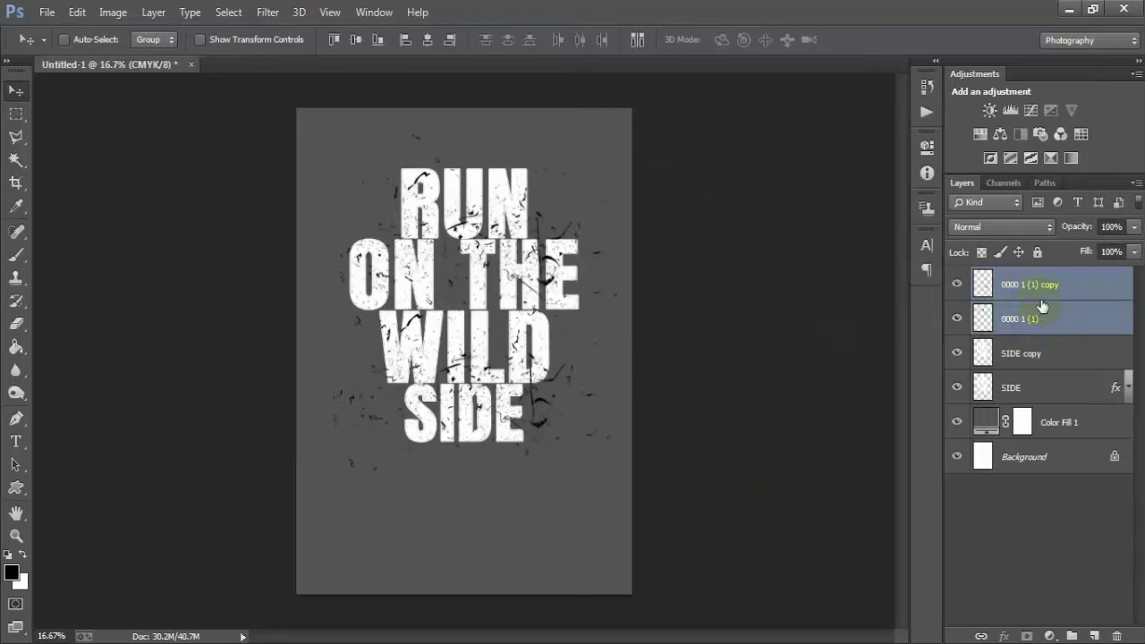
pyautogui.click(958, 285)
pyautogui.click(957, 285)
pyautogui.click(956, 318)
pyautogui.click(956, 318)
# Merge the two scratch layers into one and compare it by toggling visibility
pyautogui.hotkey('ctrl', 'e')
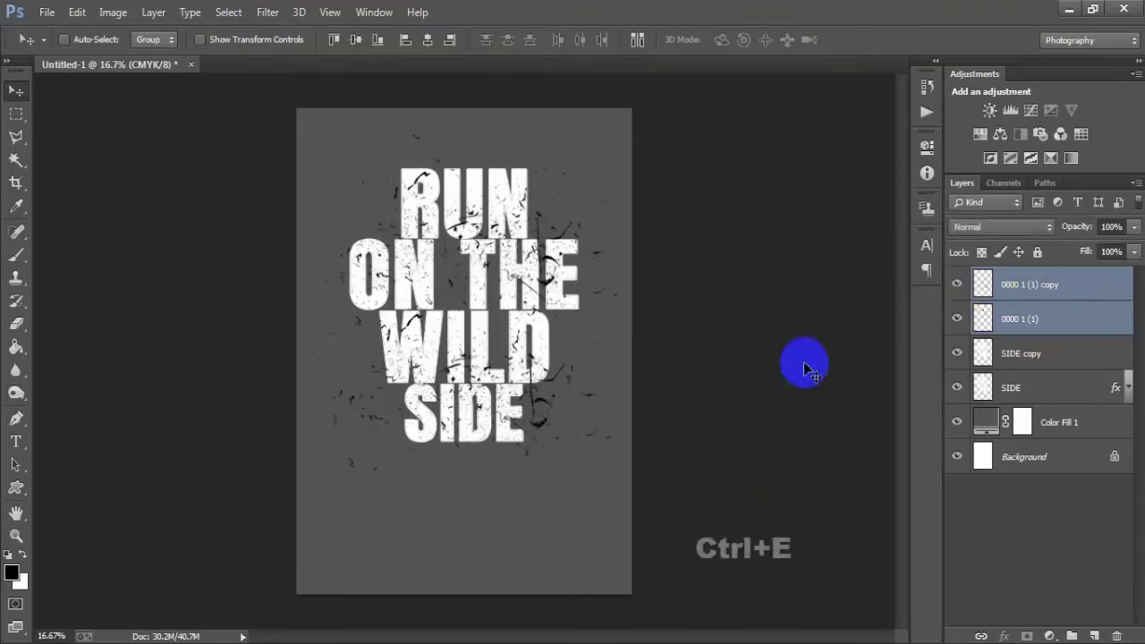
pyautogui.click(960, 284)
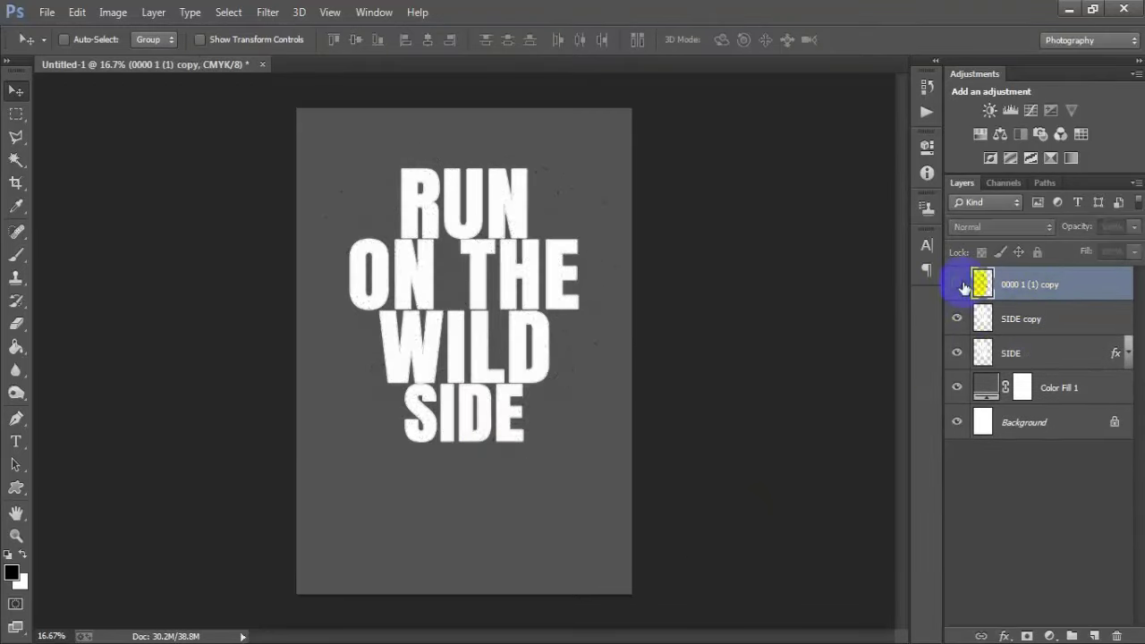
pyautogui.click(957, 284)
pyautogui.click(957, 284)
pyautogui.click(957, 285)
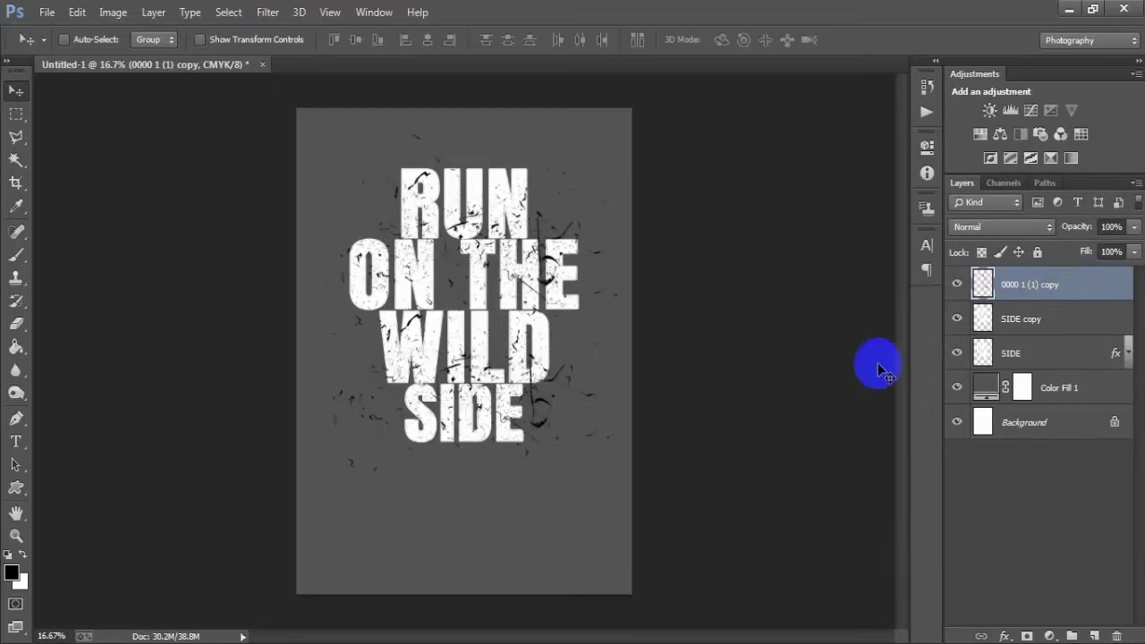
# Load the scratch shapes as a selection and cut them out of the SIDE copy lettering
pyautogui.keyDown('ctrl'); pyautogui.click(983, 284); pyautogui.keyUp('ctrl')
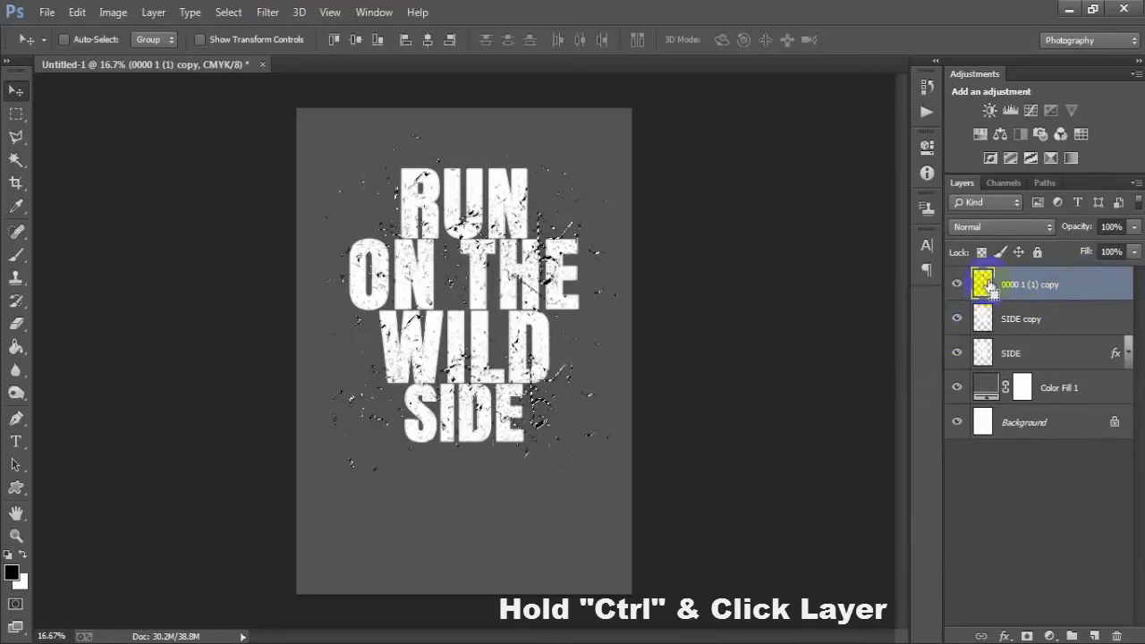
pyautogui.click(1029, 319)
pyautogui.keyDown('ctrl'); pyautogui.click(983, 357); pyautogui.keyUp('ctrl')
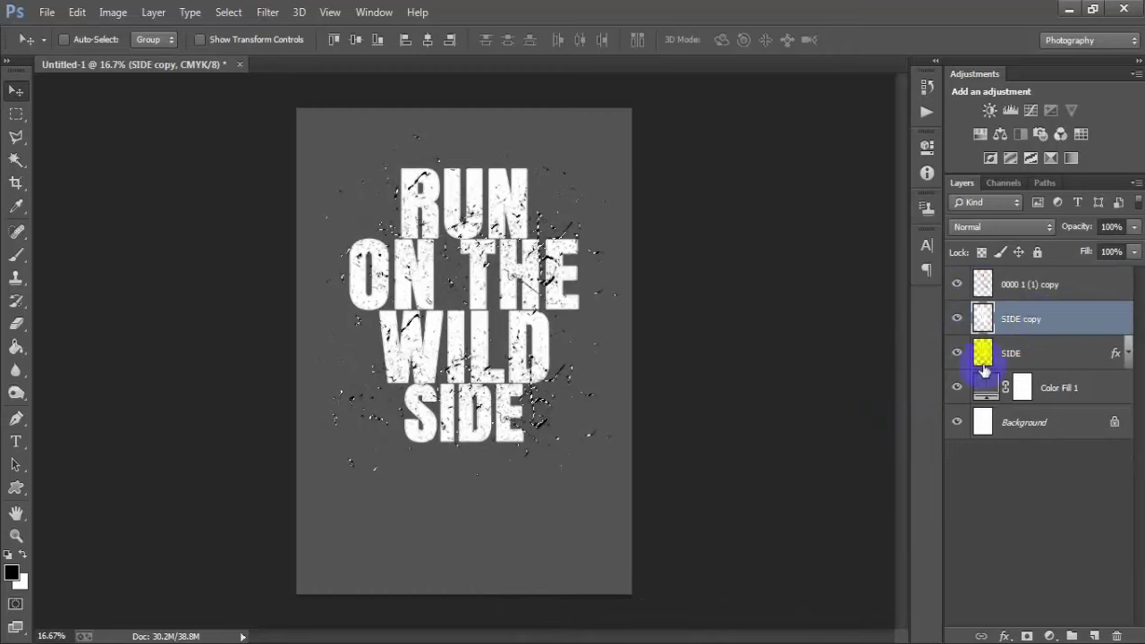
pyautogui.click(957, 319)
pyautogui.click(957, 320)
pyautogui.click(957, 319)
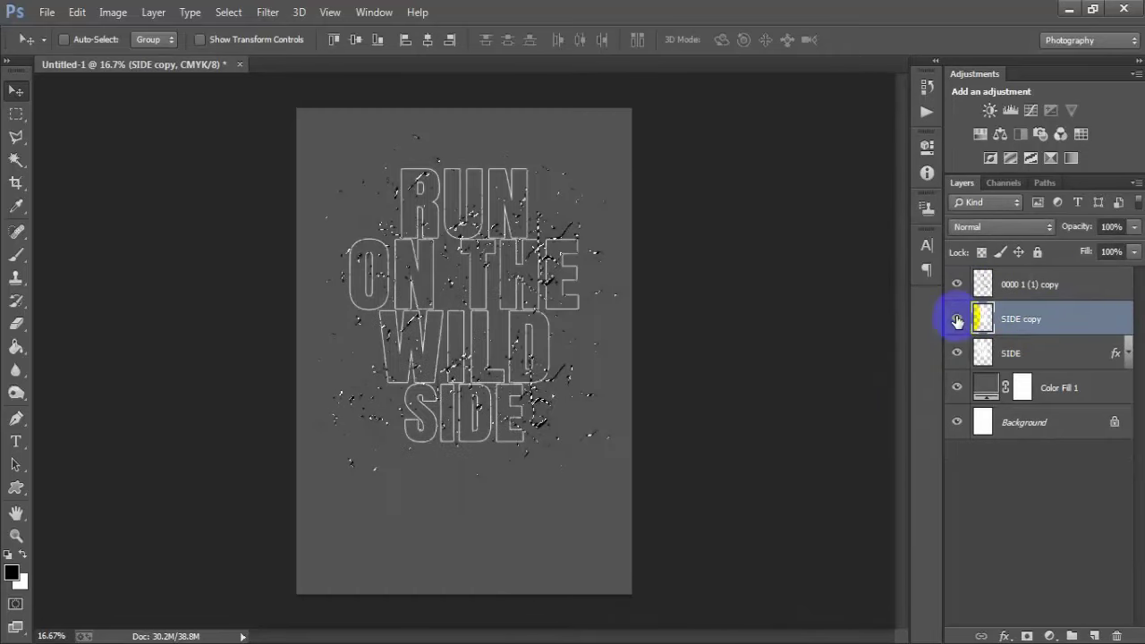
pyautogui.click(958, 320)
pyautogui.press('Delete')
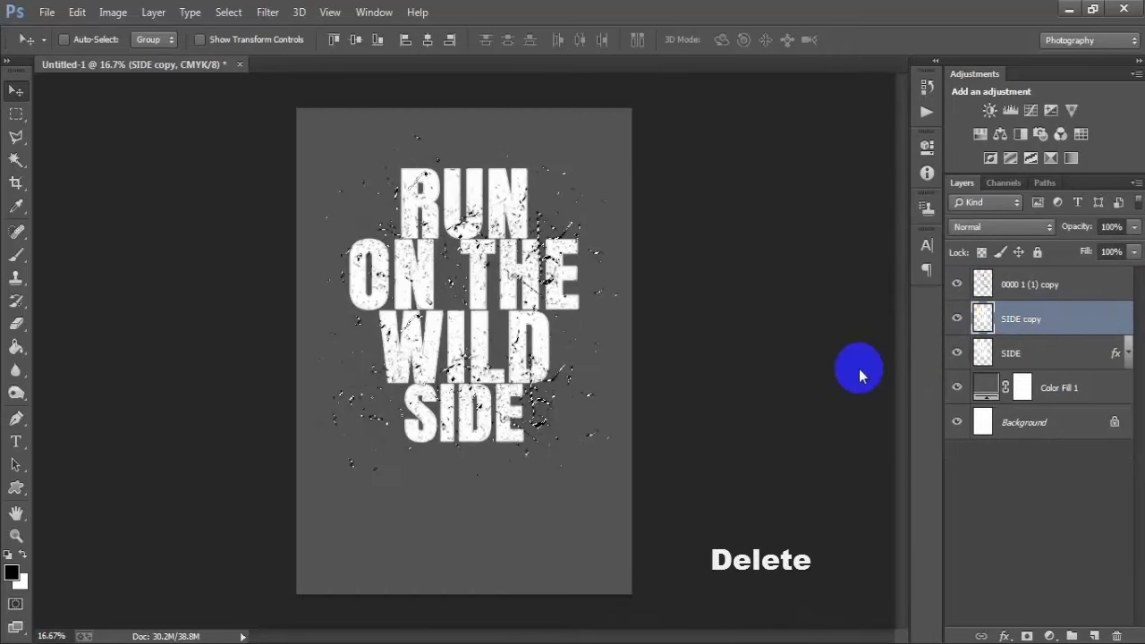
pyautogui.hotkey('ctrl', 'd')
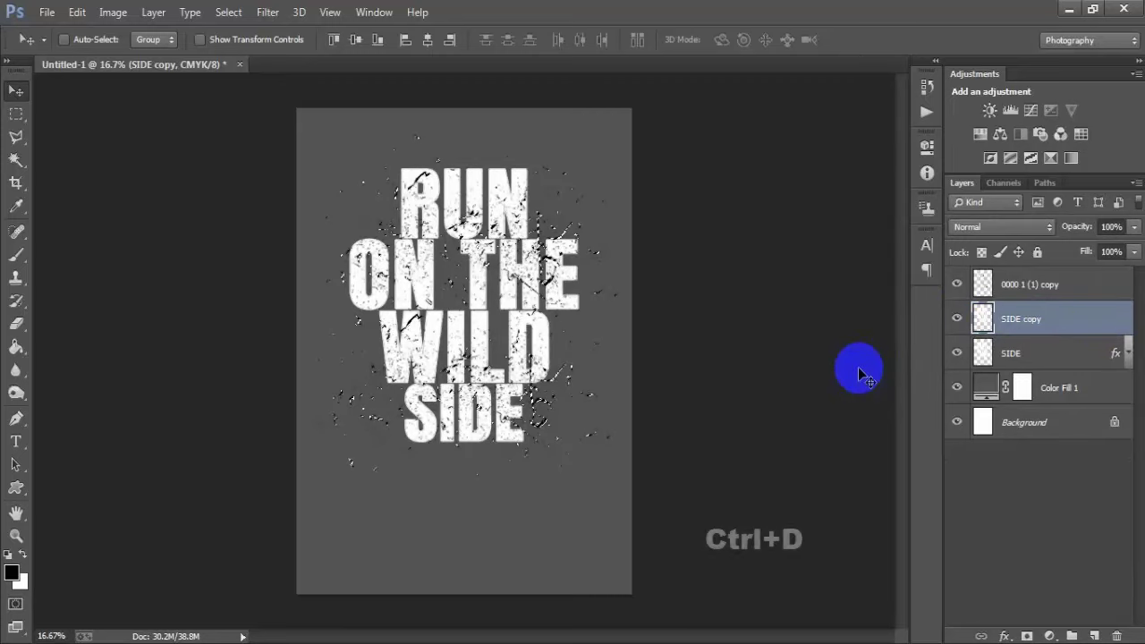
# Delete the '0000 1 (1) copy' scratch layer and check SIDE copy visibility
pyautogui.click(1054, 285)
pyautogui.click(958, 284)
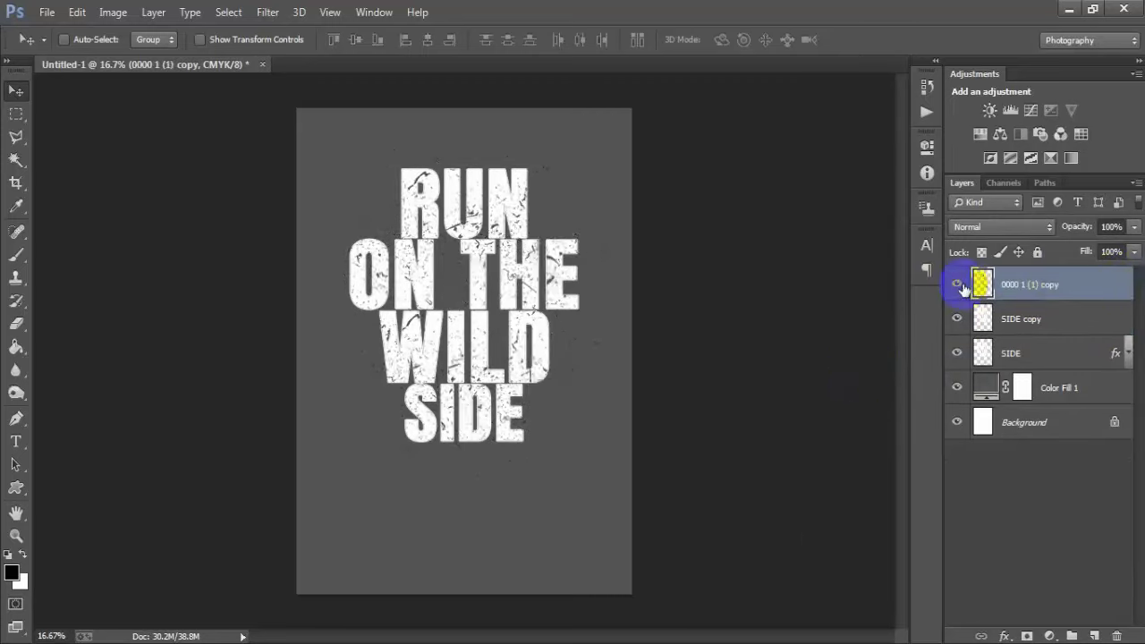
pyautogui.click(957, 284)
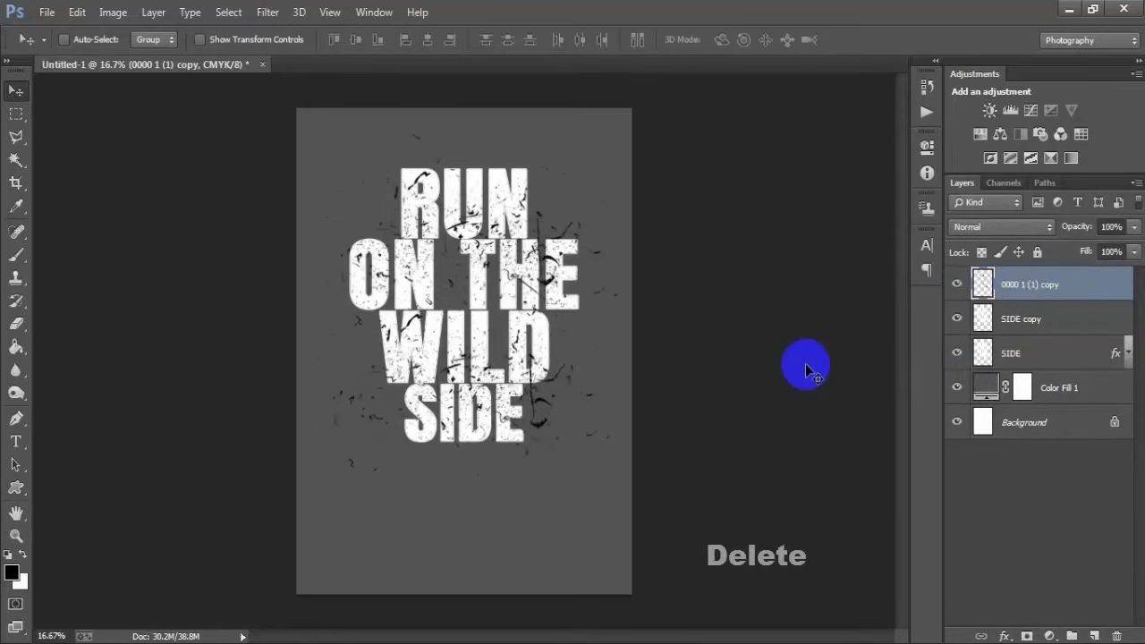
pyautogui.press('Delete')
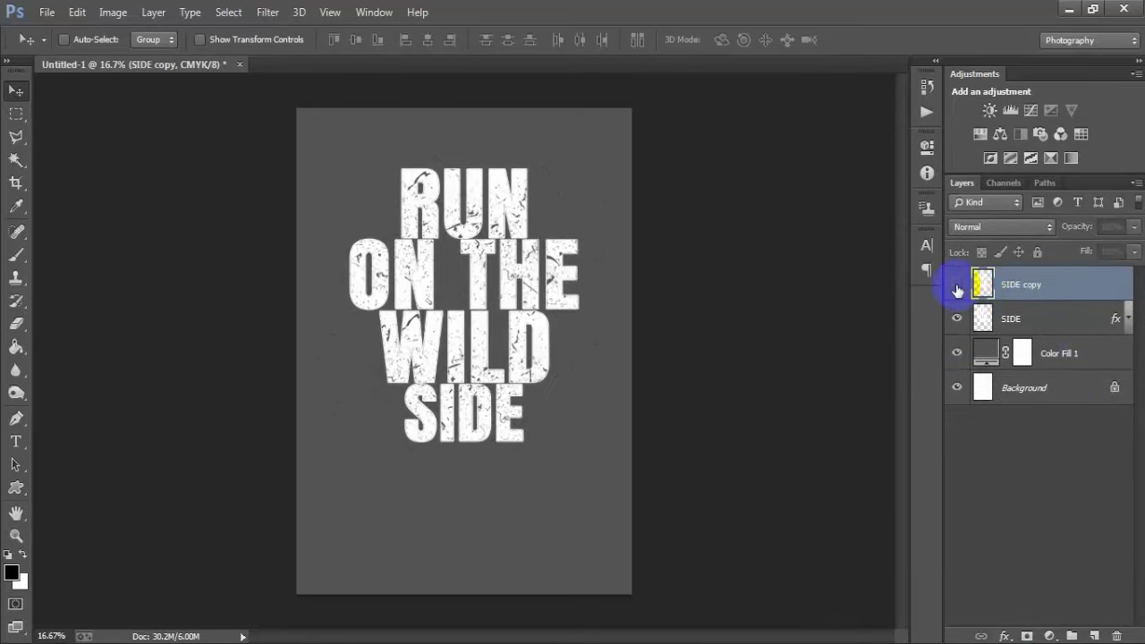
pyautogui.click(958, 284)
pyautogui.click(958, 284)
pyautogui.click(957, 285)
pyautogui.click(957, 285)
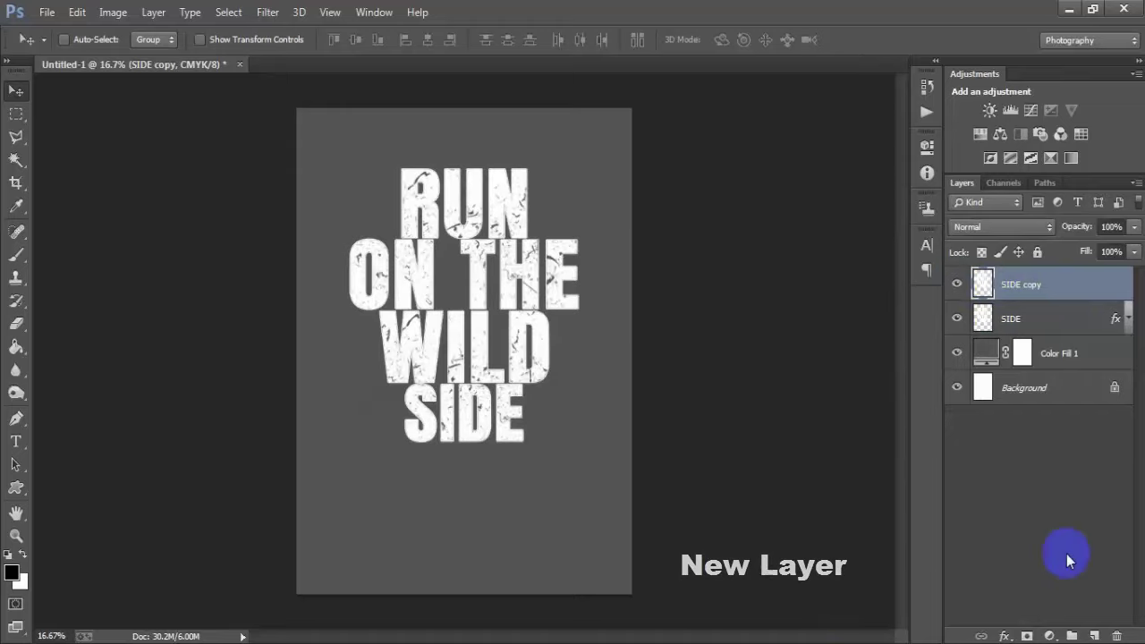
# Add a new layer and draw a horizontal line with the Line Tool below the text
pyautogui.click(1094, 635)
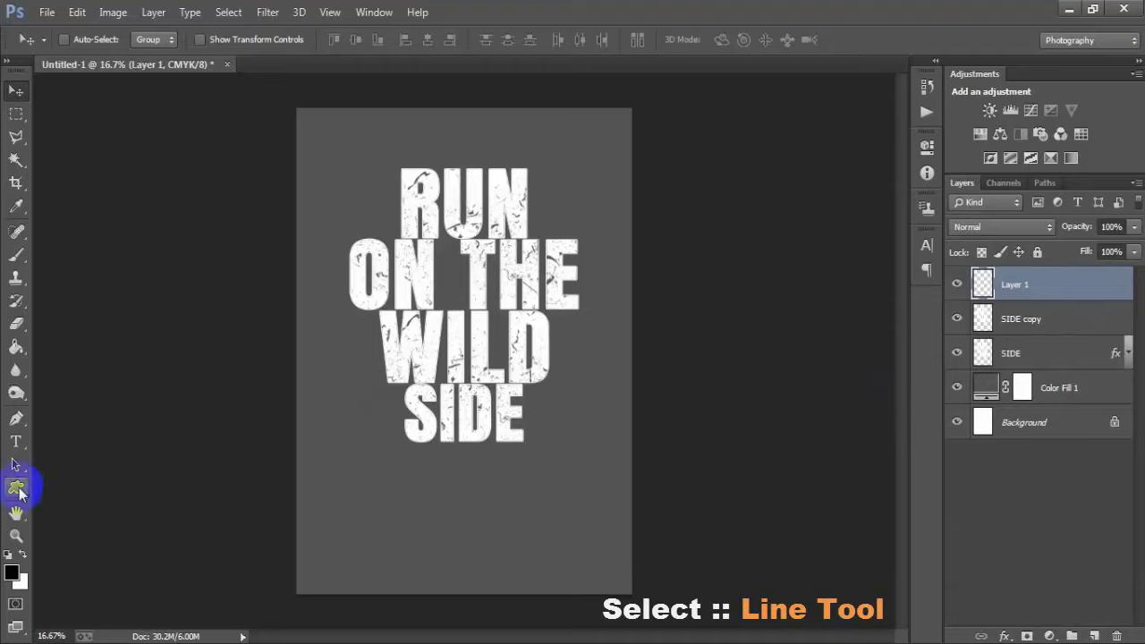
pyautogui.click(16, 487)
pyautogui.click(114, 552)
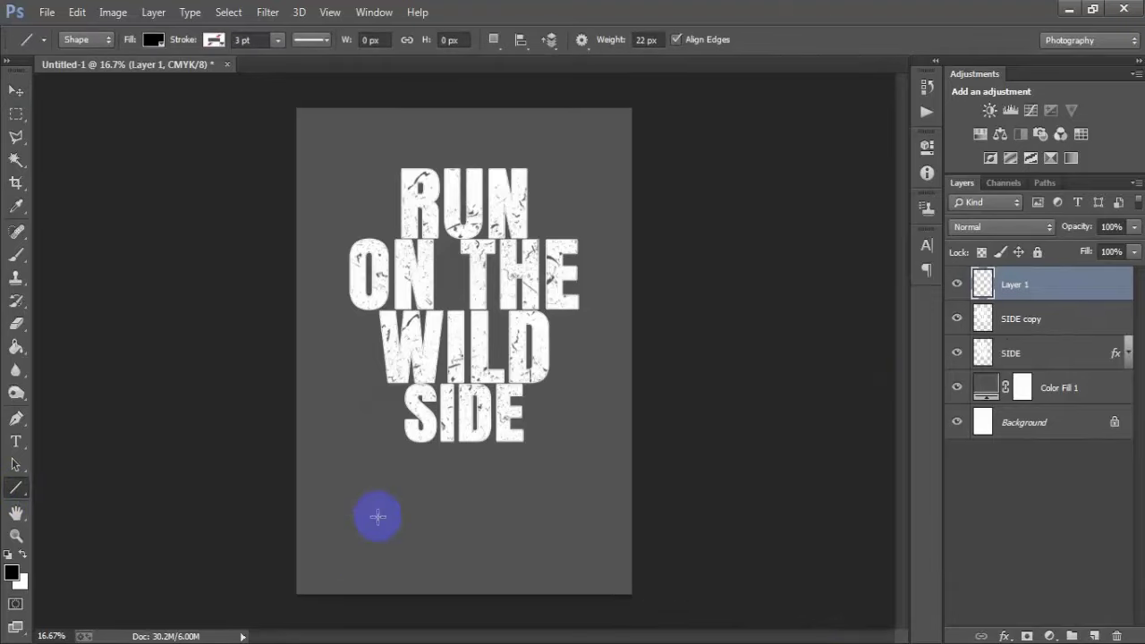
pyautogui.moveTo(337, 511); pyautogui.dragTo(584, 513)
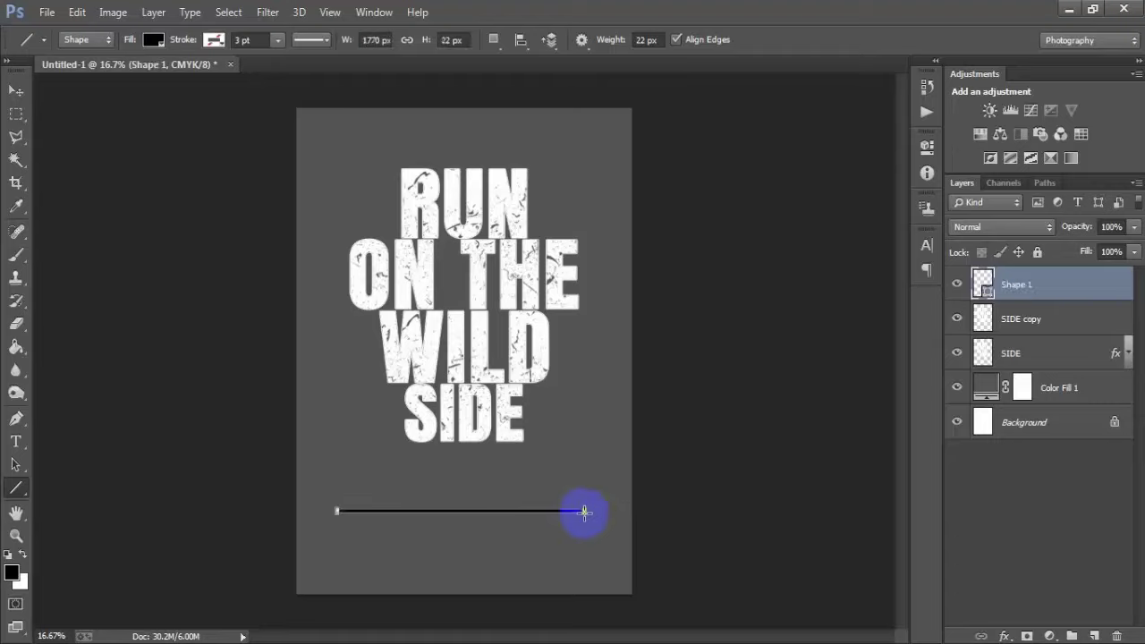
# Fill the line white and move it up just beneath SIDE
pyautogui.click(154, 40)
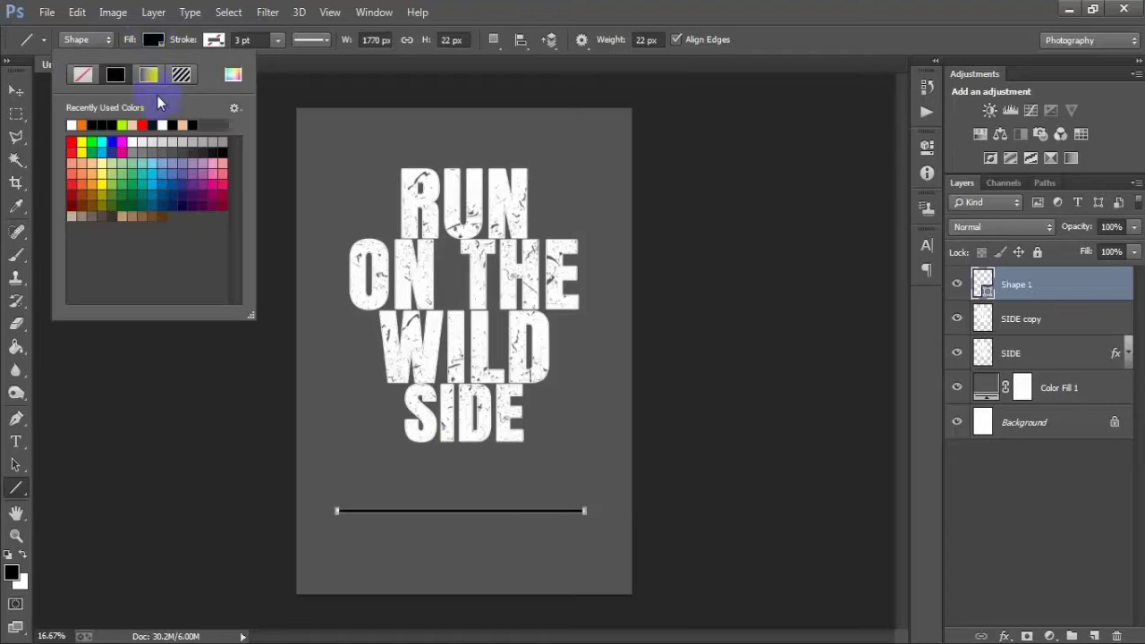
pyautogui.click(80, 125)
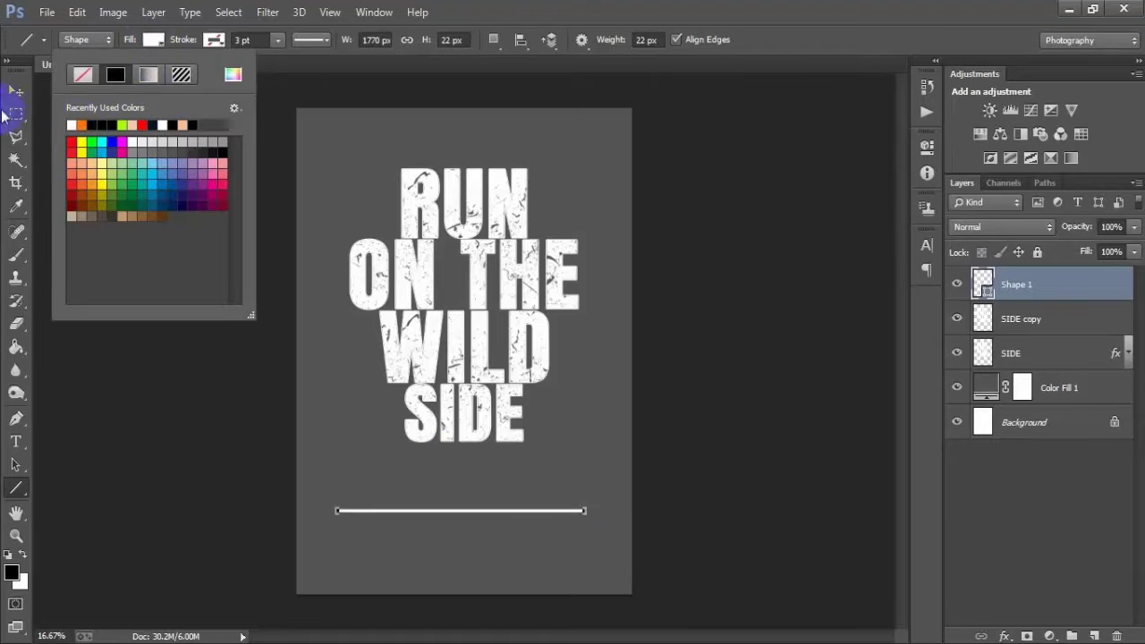
pyautogui.click(13, 94)
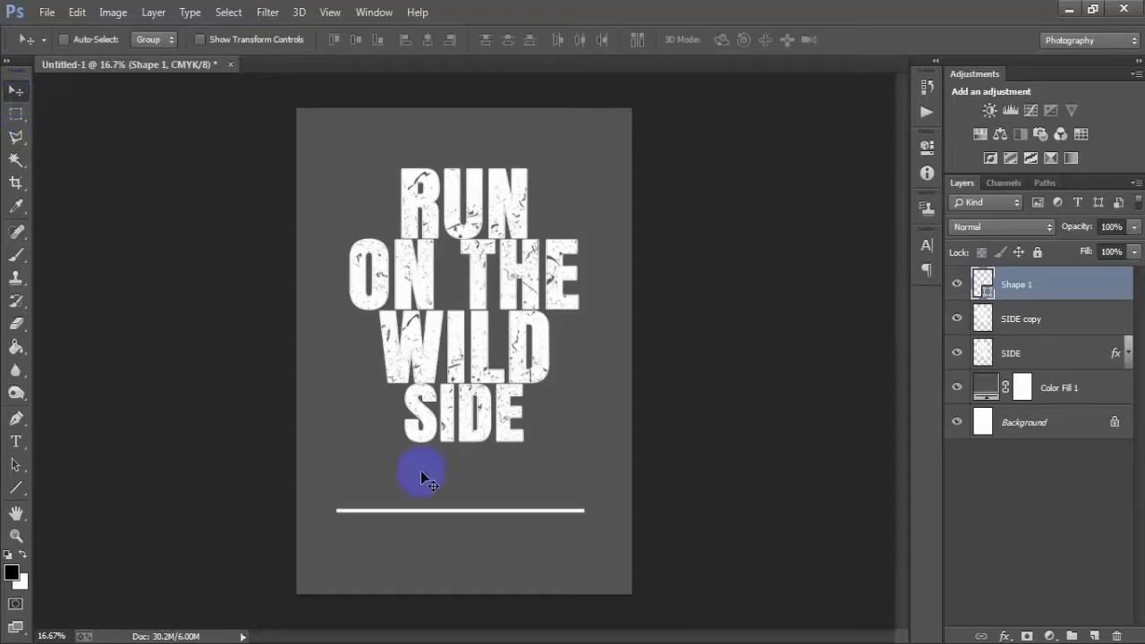
pyautogui.moveTo(455, 516); pyautogui.dragTo(470, 492)
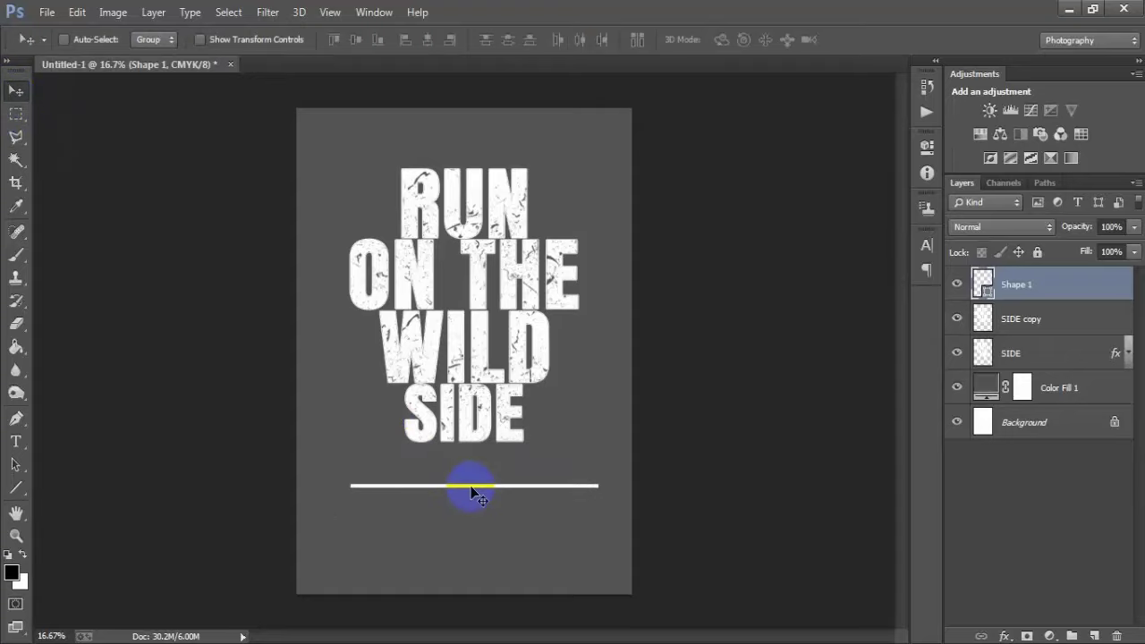
pyautogui.hotkey('ctrl', 't')
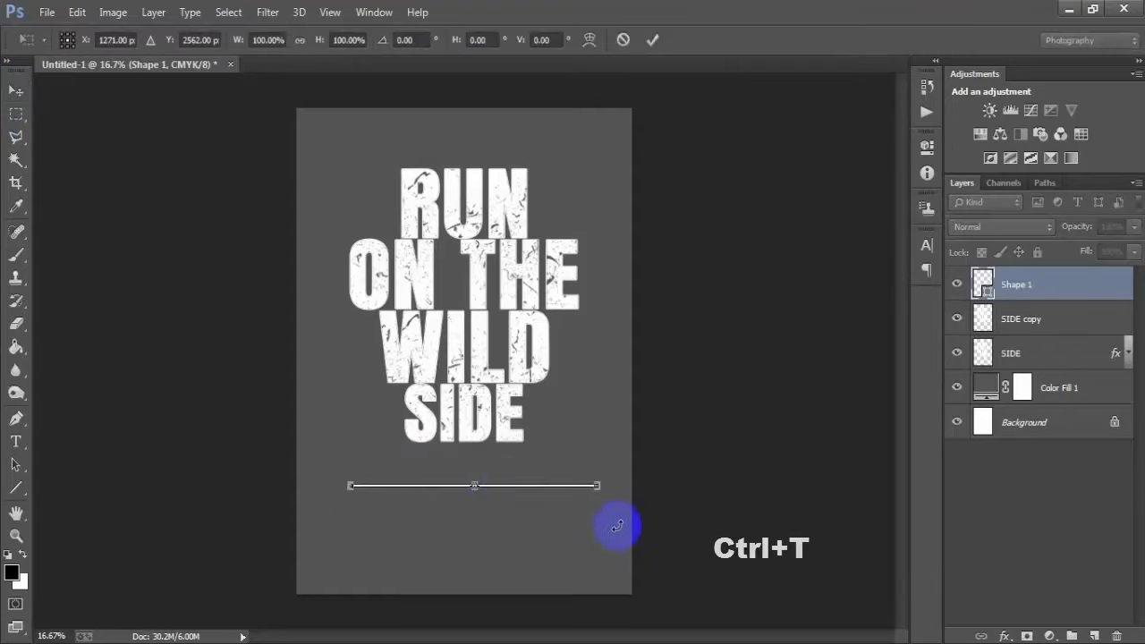
# Rotate the line into a diagonal slash across the title and lengthen it slightly
pyautogui.moveTo(614, 528)
pyautogui.mouseDown()
pyautogui.moveTo(540, 573)
pyautogui.moveTo(507, 319)
pyautogui.mouseUp()
pyautogui.click(653, 40)
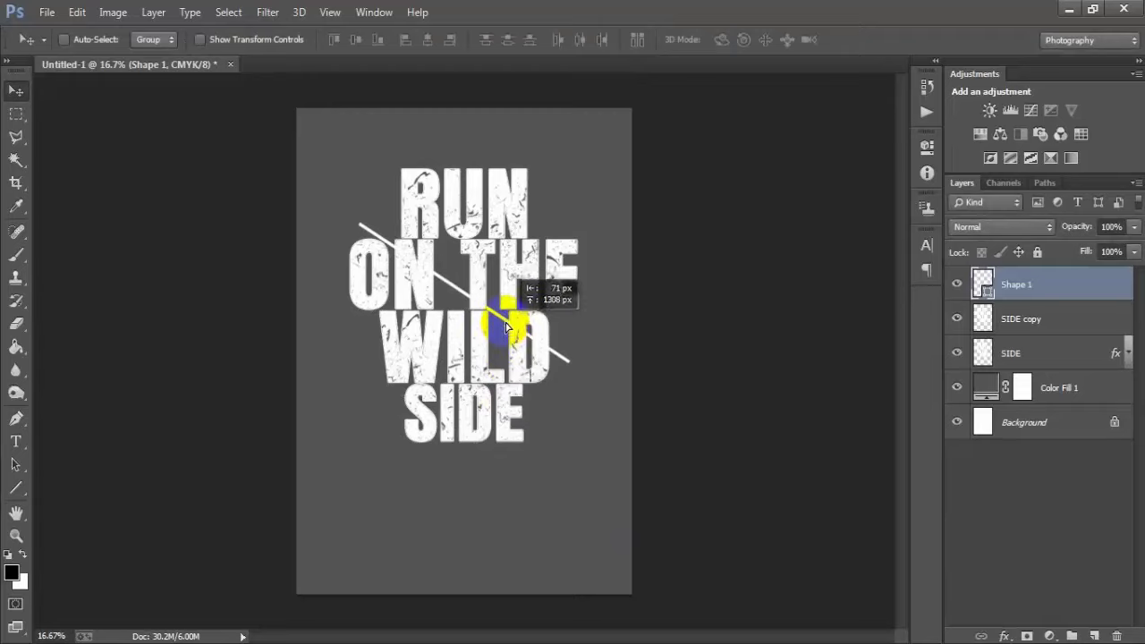
pyautogui.moveTo(507, 320); pyautogui.dragTo(511, 320)
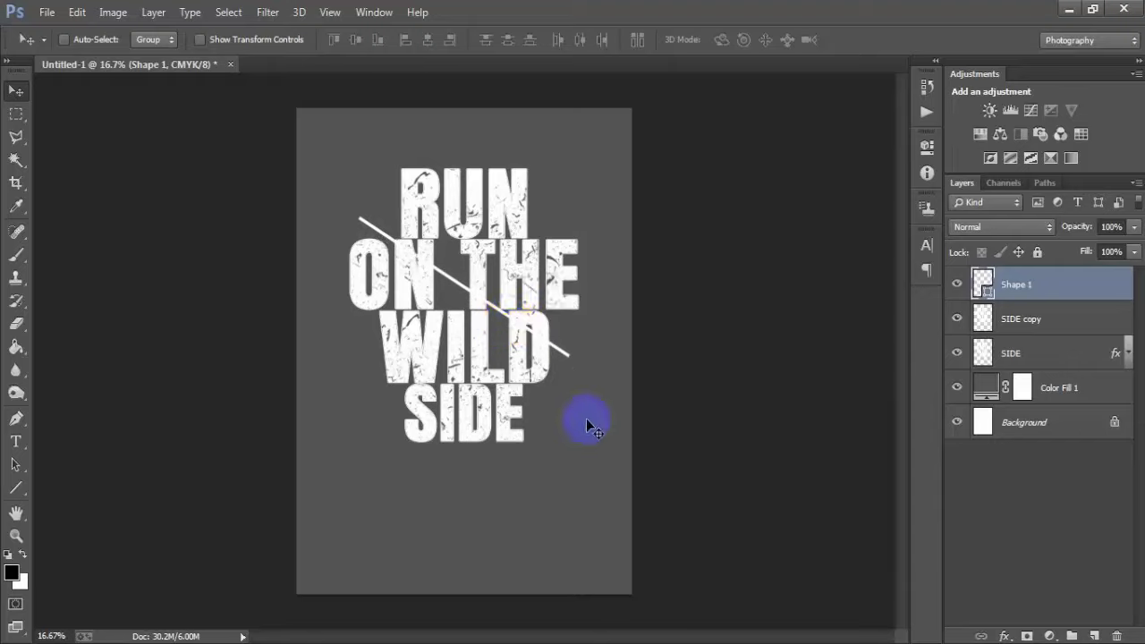
pyautogui.hotkey('ctrl', 't')
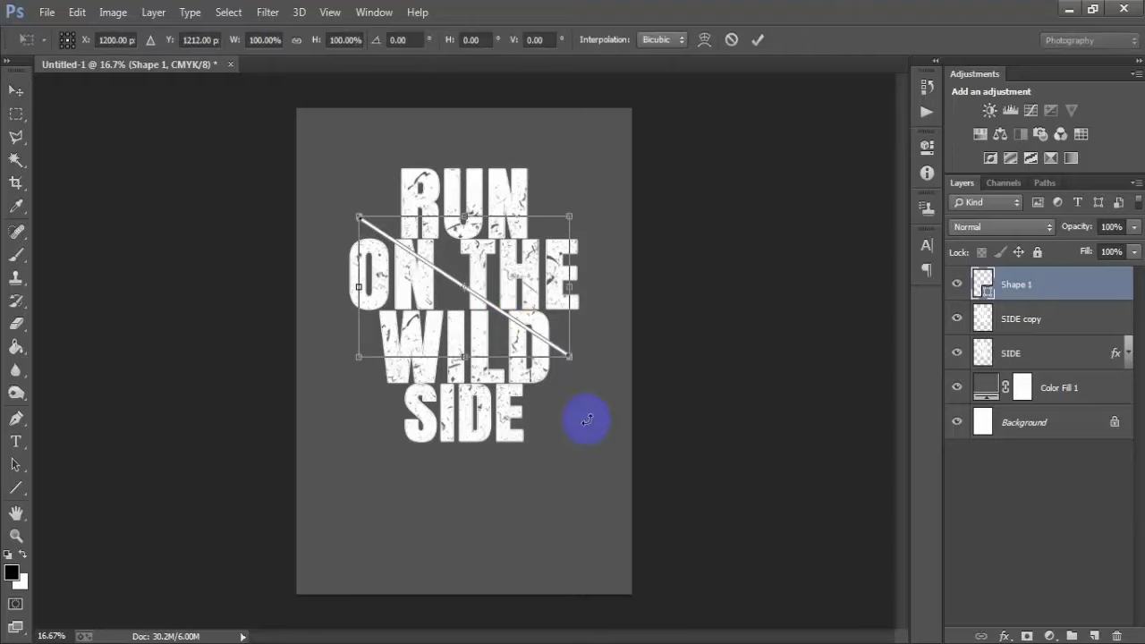
pyautogui.moveTo(573, 360); pyautogui.dragTo(580, 363)
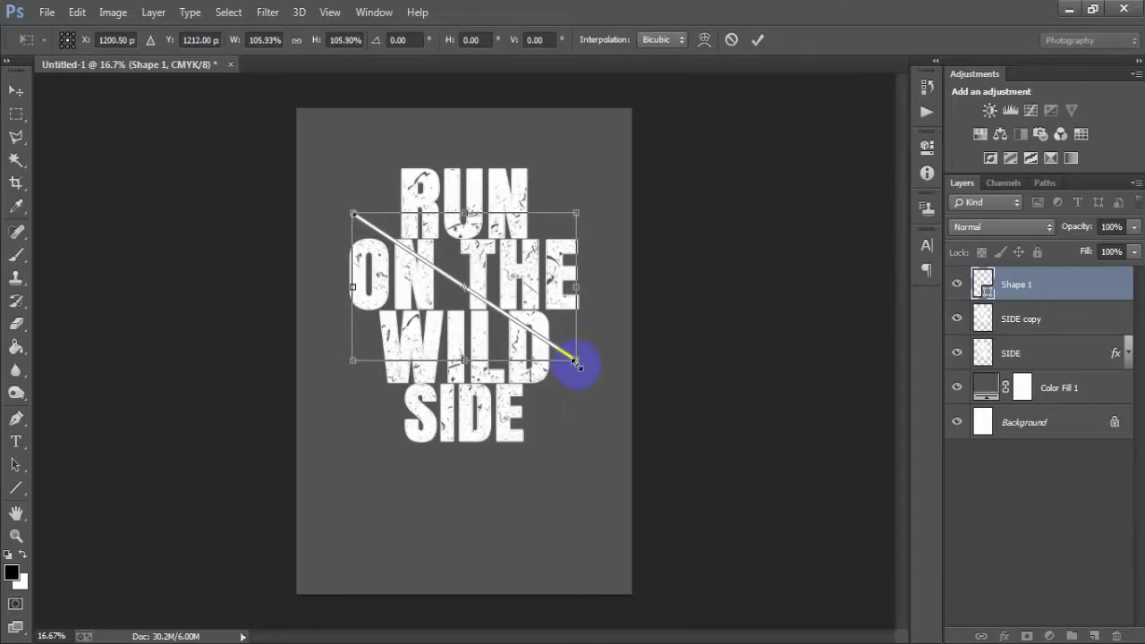
pyautogui.click(757, 39)
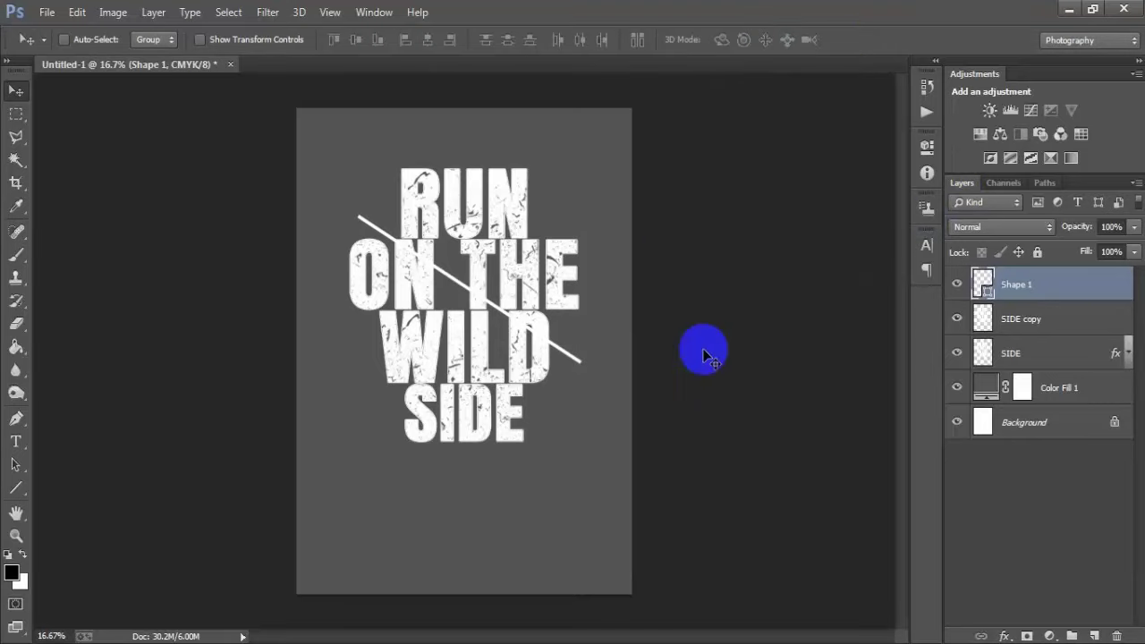
# Rasterize the Shape 1 line layer and check it by toggling visibility
pyautogui.rightClick(1068, 297)
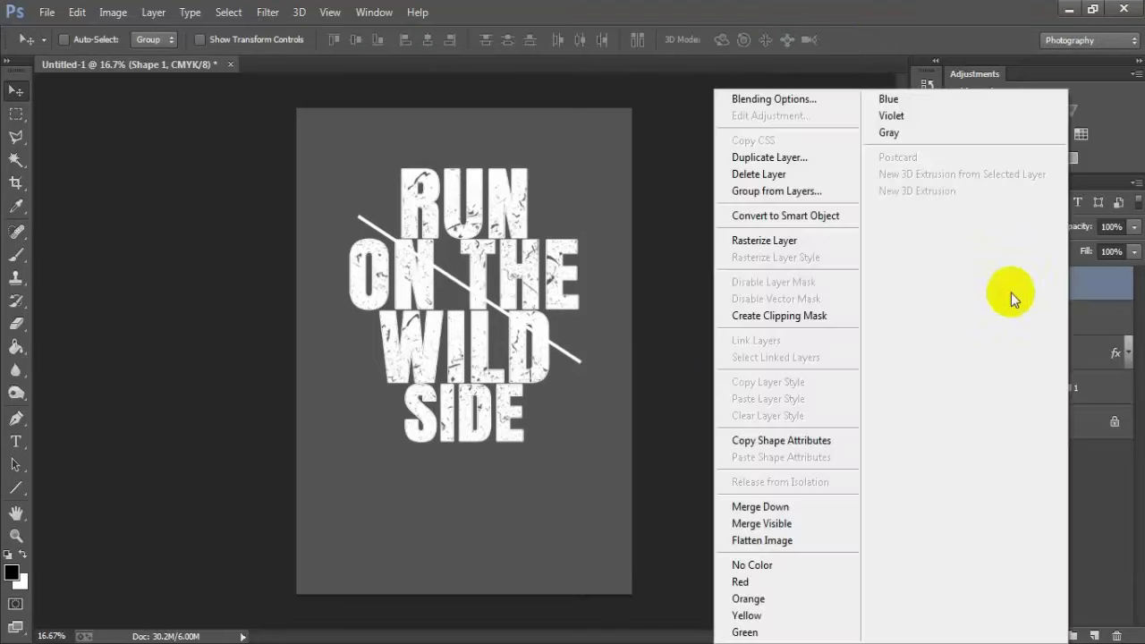
pyautogui.click(787, 251)
pyautogui.click(955, 284)
pyautogui.click(956, 285)
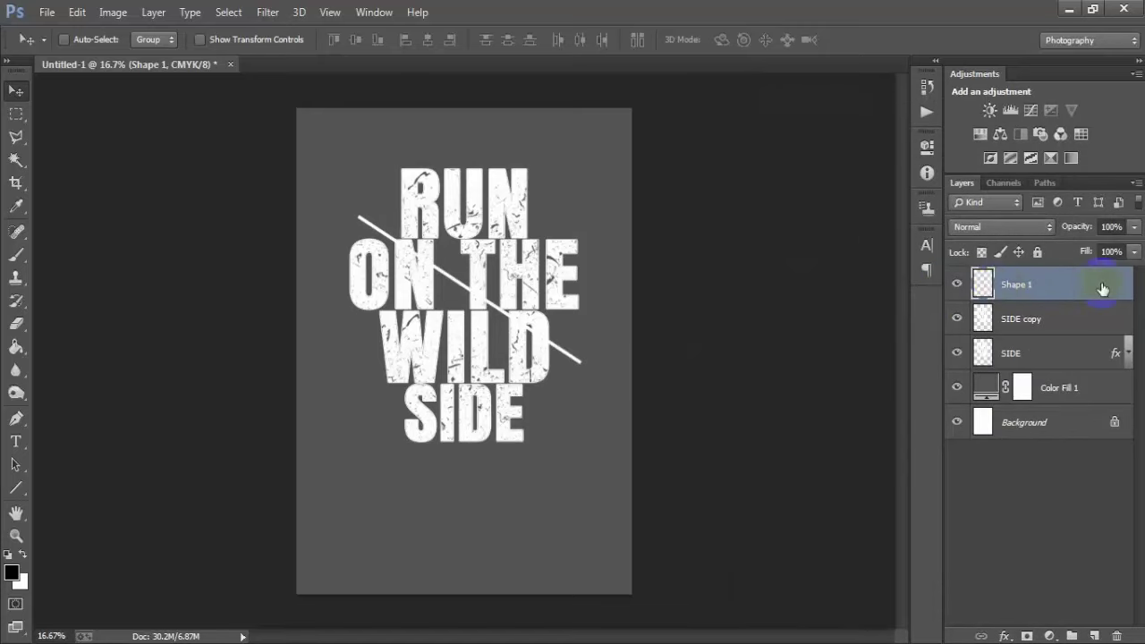
# Place the linked '0000 1 (1)' splatter image, moved up and tilted about 24° at 72%
pyautogui.click(48, 16)
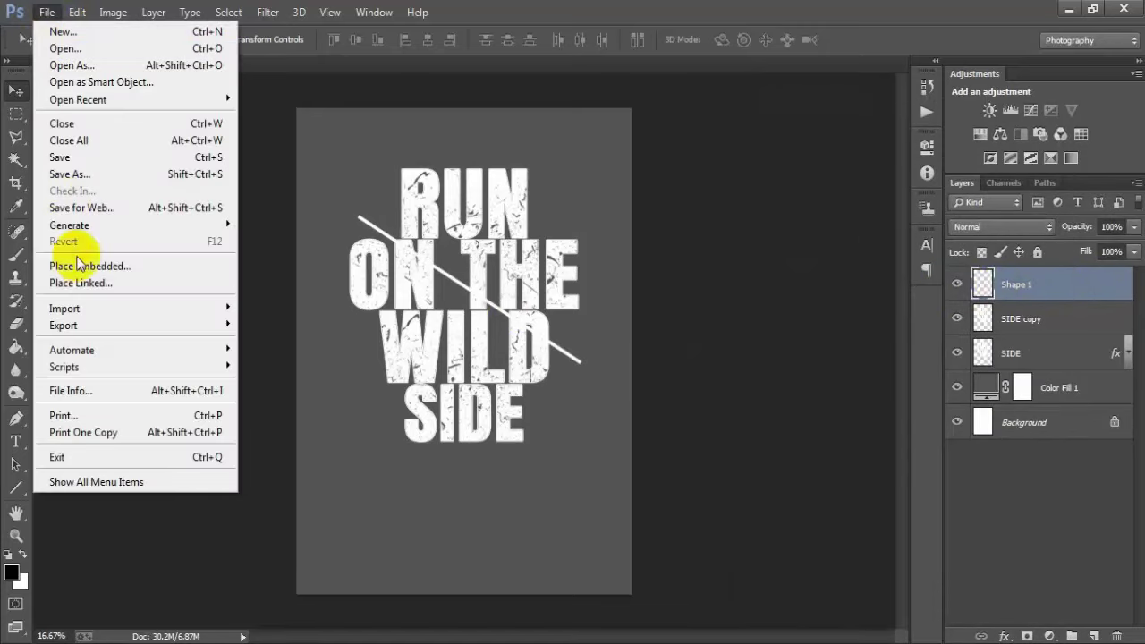
pyautogui.click(82, 288)
pyautogui.click(348, 171)
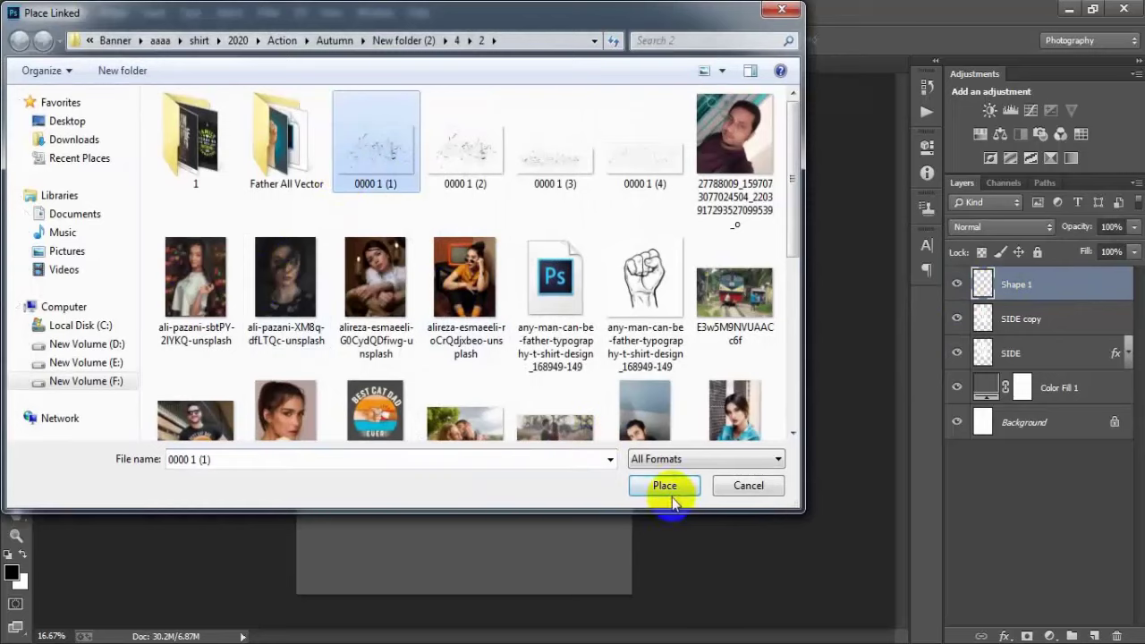
pyautogui.click(672, 486)
pyautogui.moveTo(575, 345); pyautogui.dragTo(527, 273)
pyautogui.moveTo(644, 421)
pyautogui.mouseDown()
pyautogui.moveTo(594, 485)
pyautogui.moveTo(573, 493)
pyautogui.mouseUp()
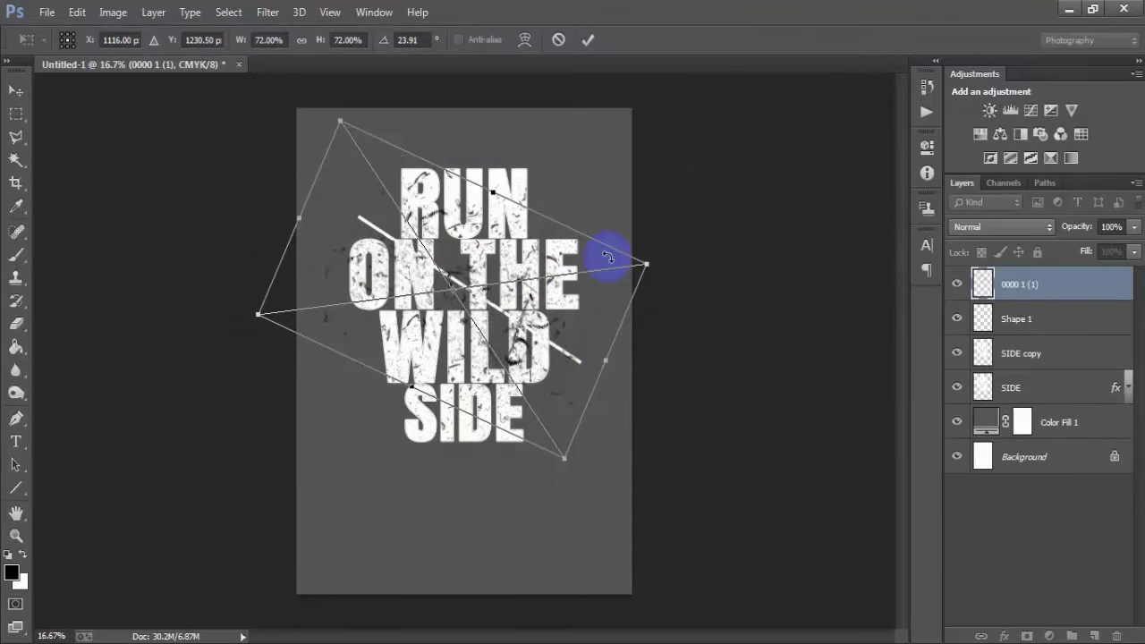
pyautogui.click(582, 44)
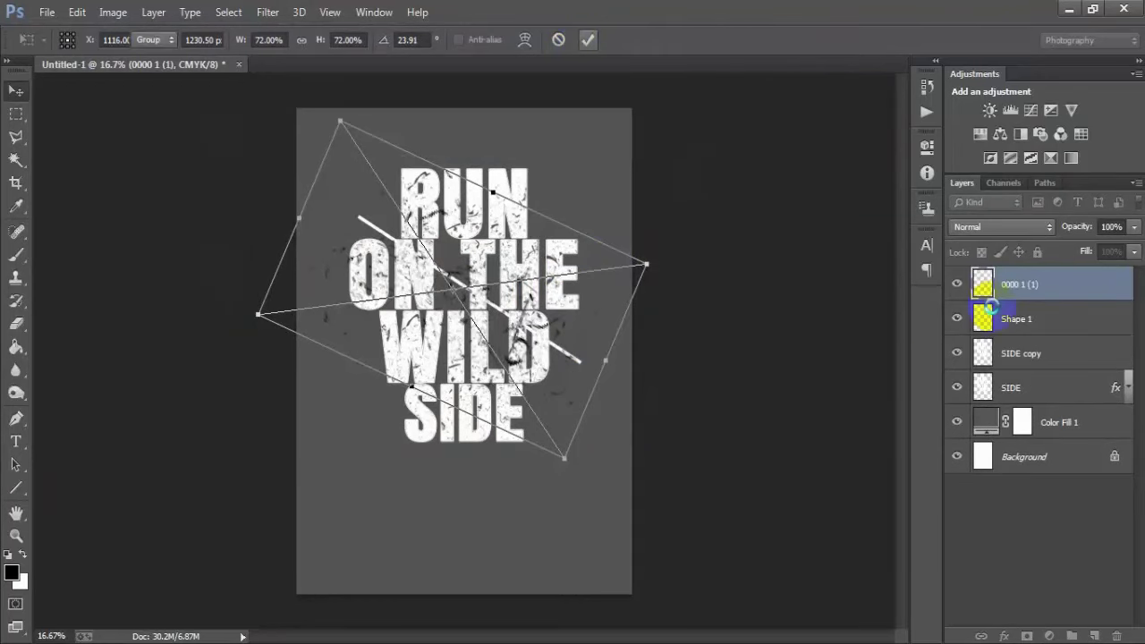
# Rasterize the splatter layer and cut its shapes out of the Shape 1 line
pyautogui.rightClick(1076, 295)
pyautogui.click(808, 332)
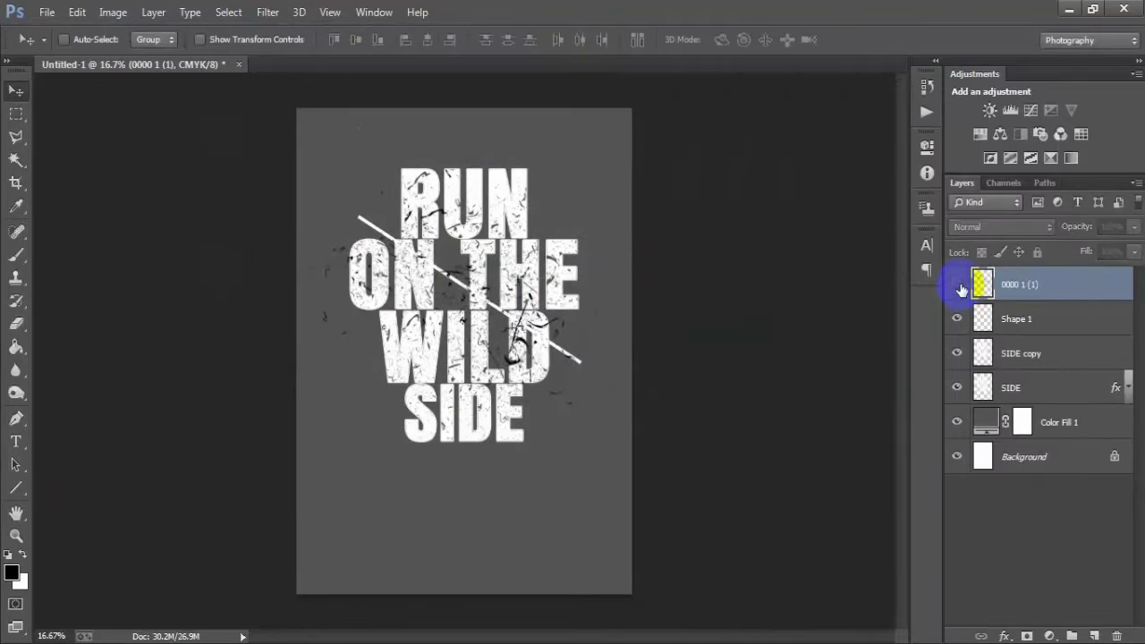
pyautogui.click(958, 285)
pyautogui.click(959, 285)
pyautogui.click(958, 284)
pyautogui.click(958, 285)
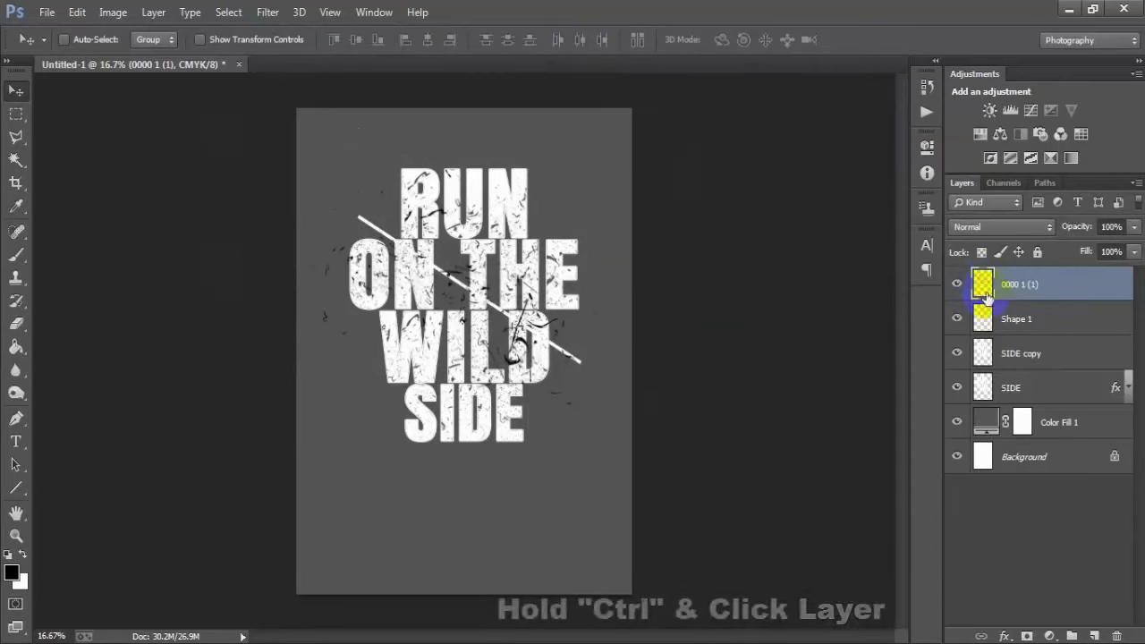
pyautogui.click(976, 319)
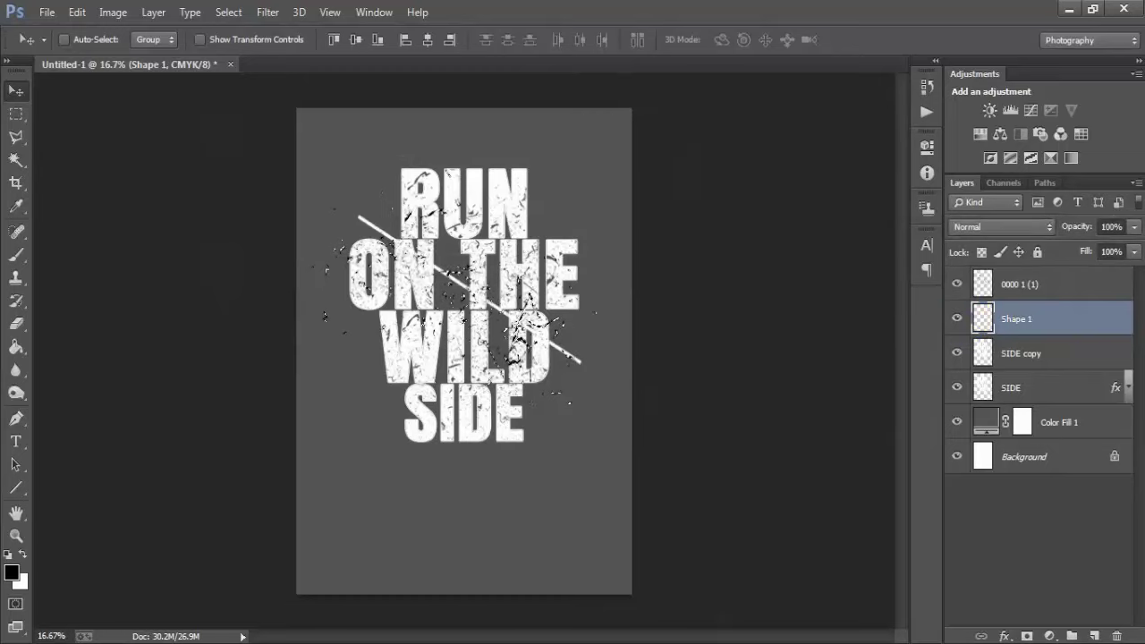
pyautogui.press('Delete')
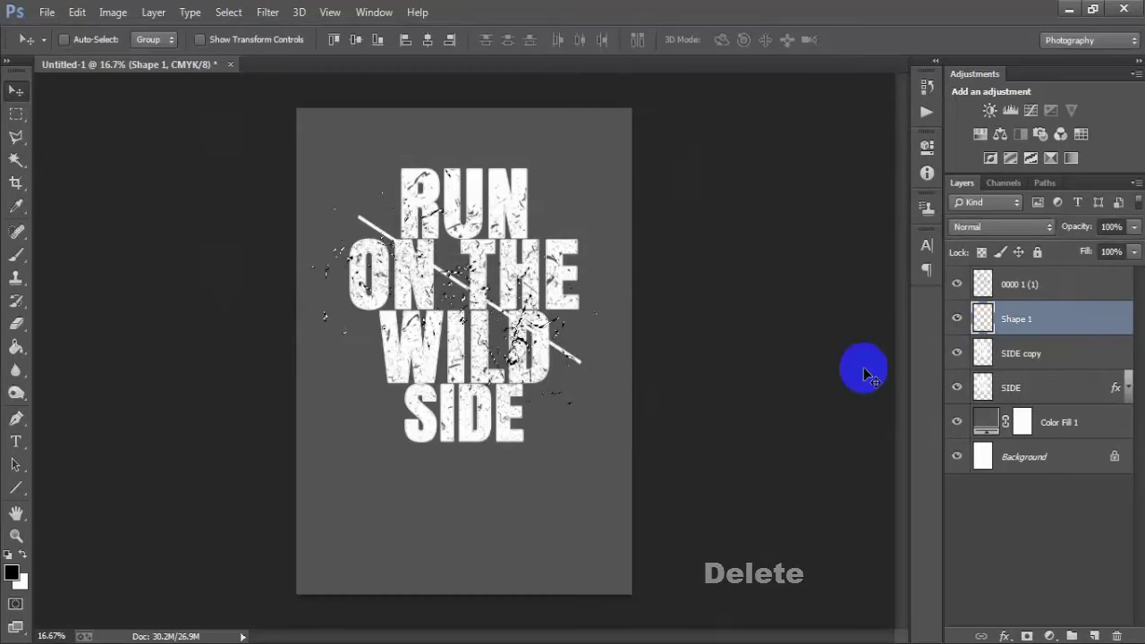
pyautogui.hotkey('ctrl', 'd')
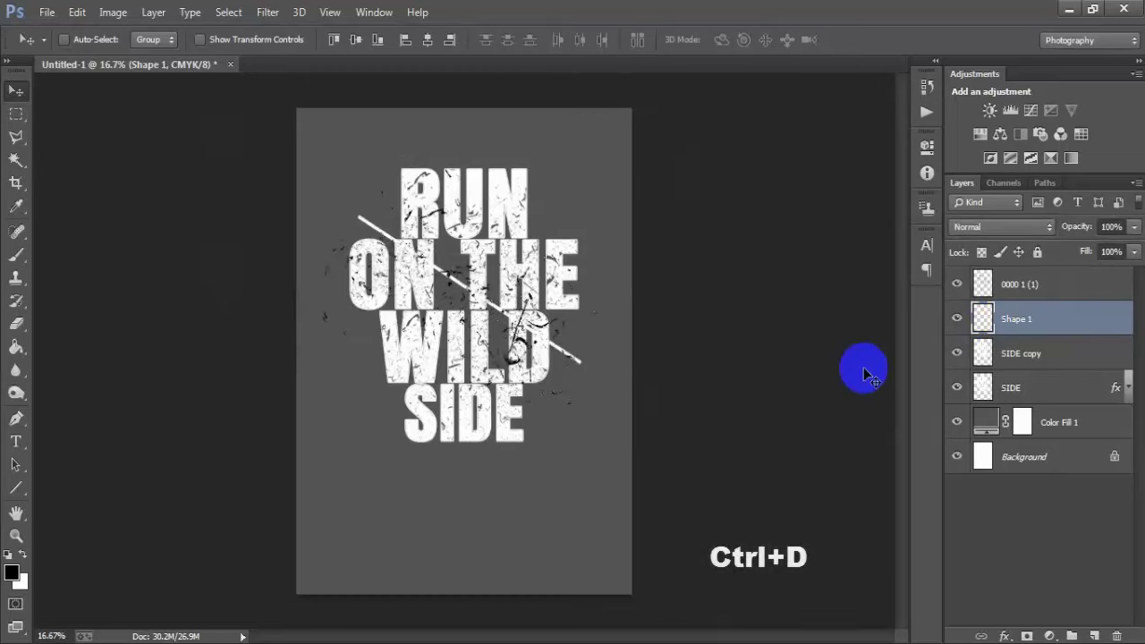
# Delete the '0000 1 (1)' splatter layer and select the SIDE copy layer
pyautogui.click(1043, 290)
pyautogui.click(958, 285)
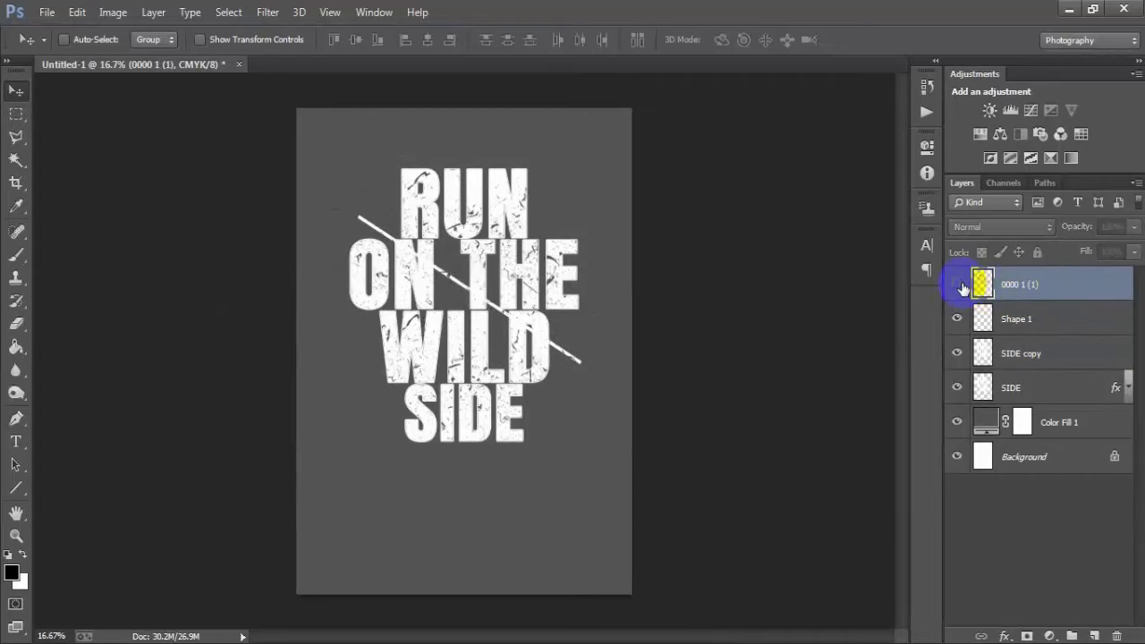
pyautogui.click(958, 285)
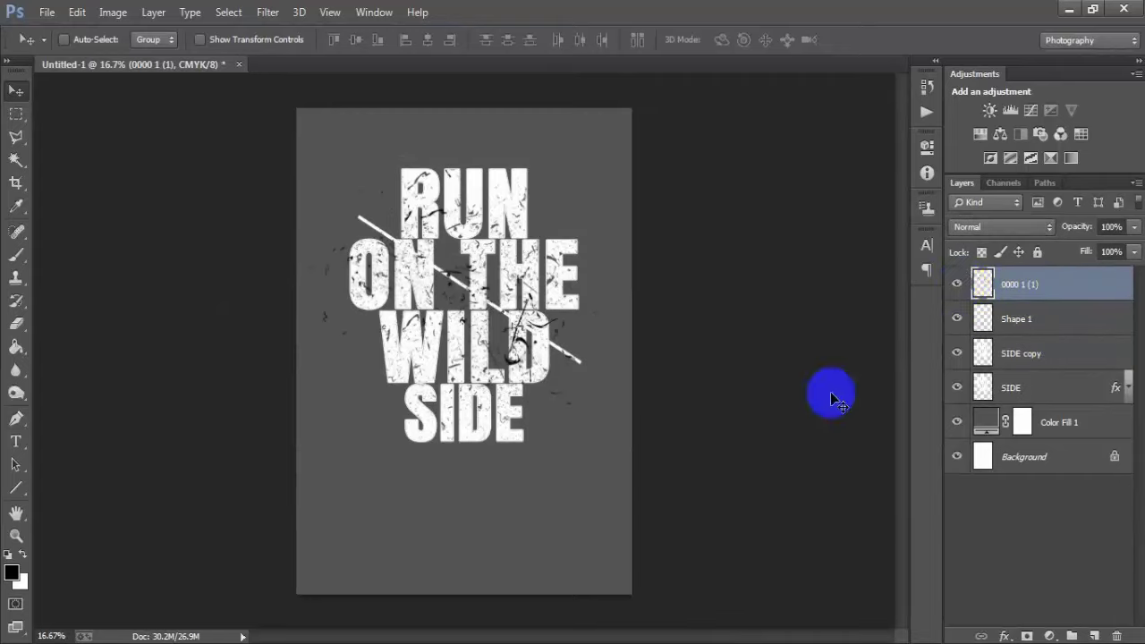
pyautogui.press('Delete')
pyautogui.press('Delete')
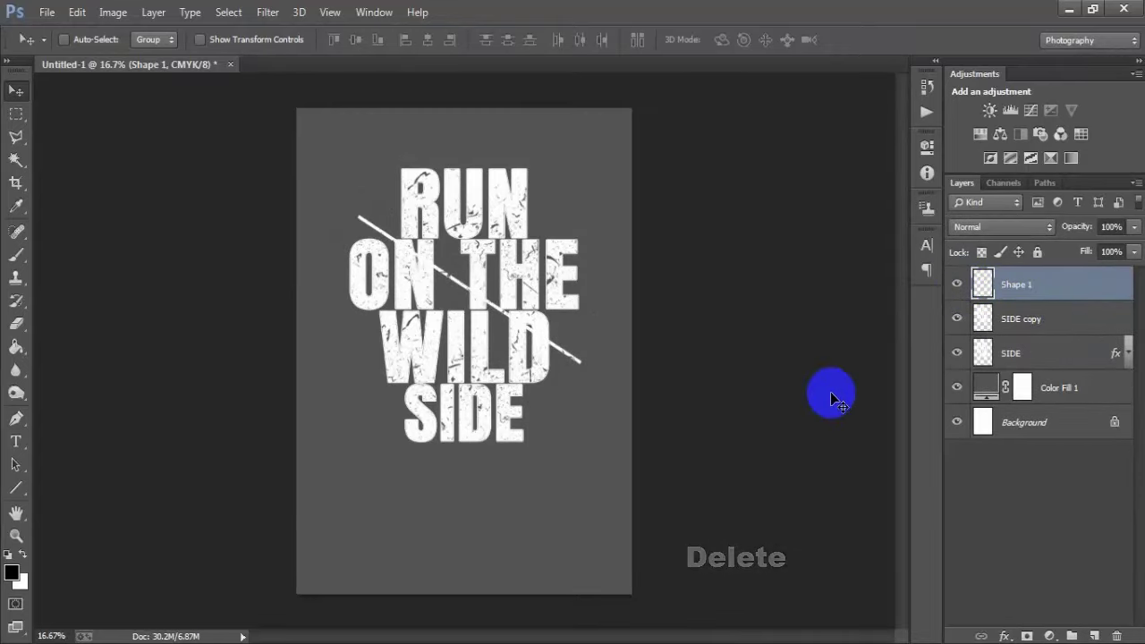
pyautogui.click(1046, 322)
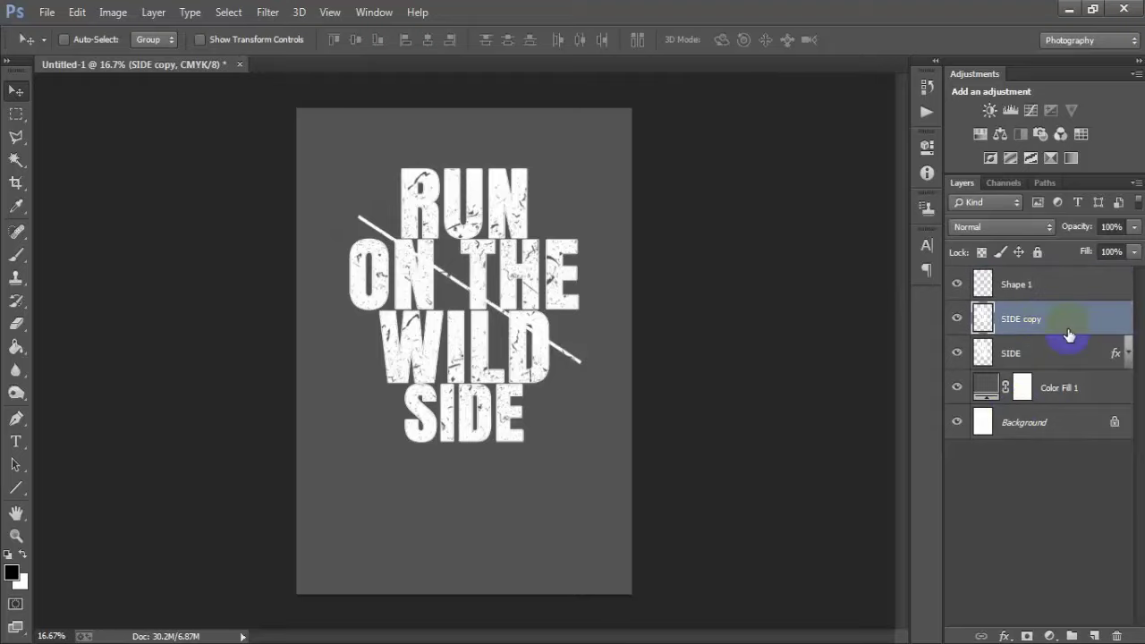
# Check the SIDE copy layer by toggling its visibility
pyautogui.click(957, 319)
pyautogui.click(957, 320)
pyautogui.click(956, 319)
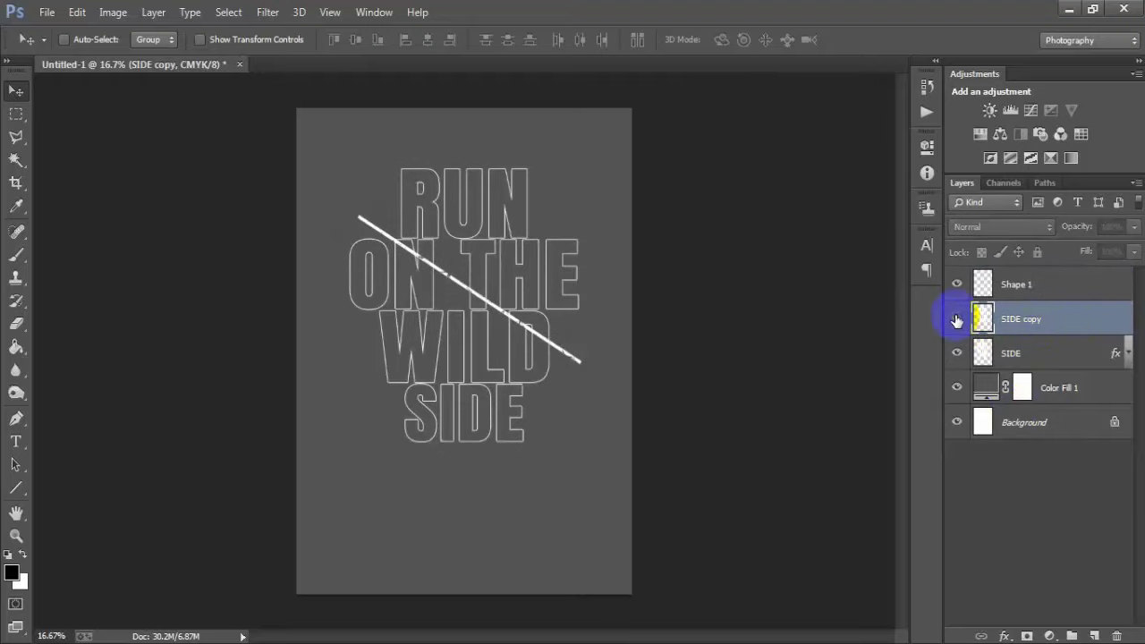
pyautogui.click(957, 320)
pyautogui.click(1097, 325)
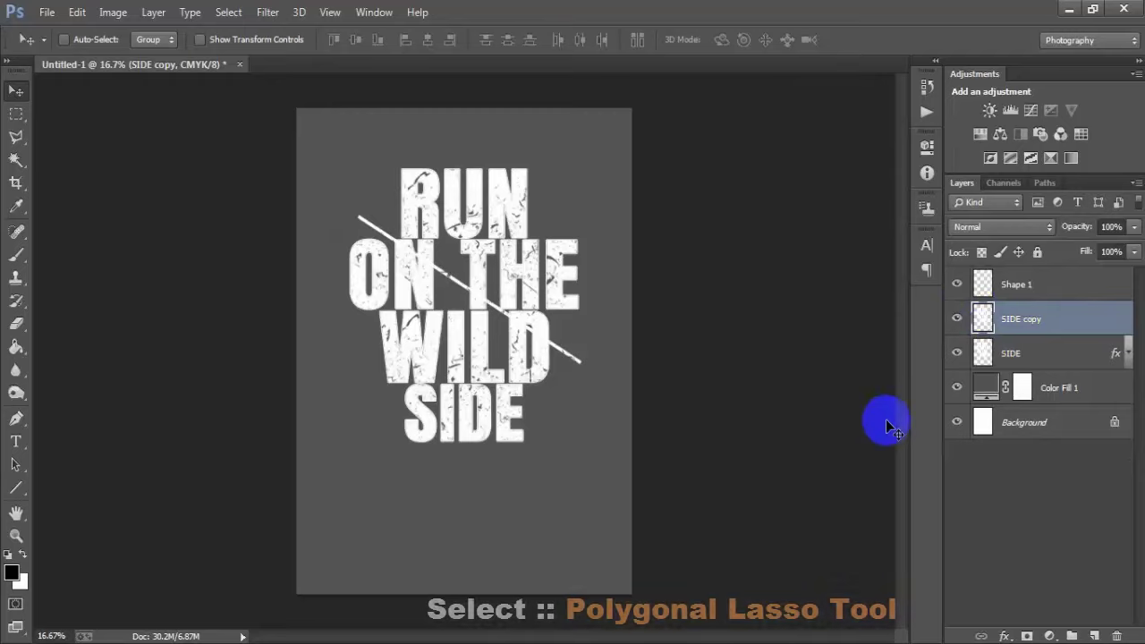
# Select the area below the diagonal line with the Polygonal Lasso
pyautogui.click(18, 139)
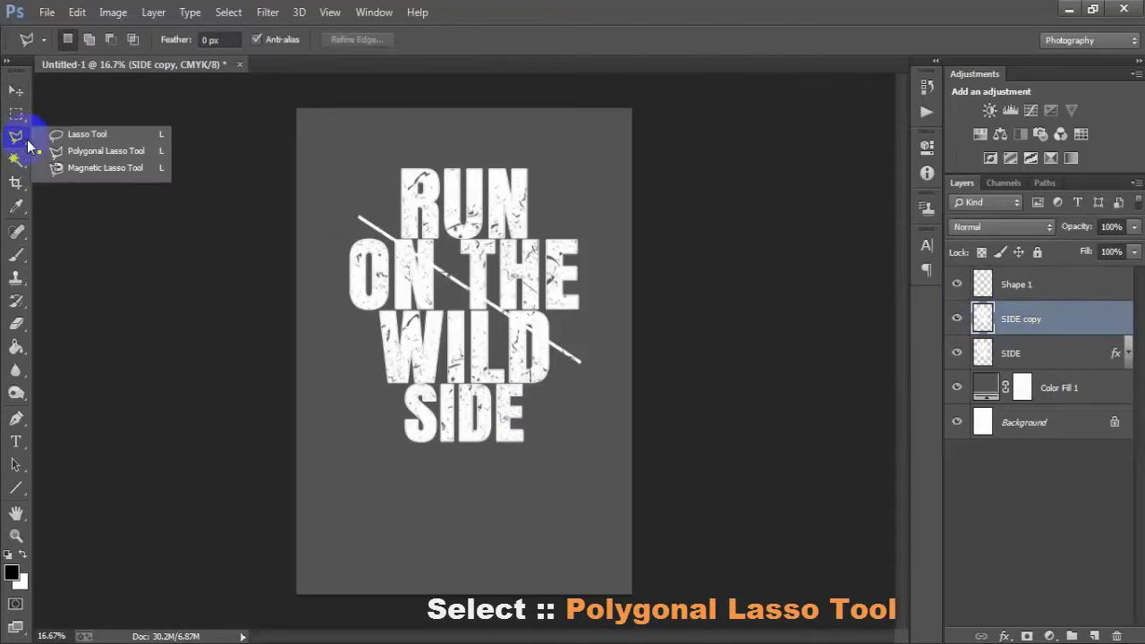
pyautogui.click(123, 152)
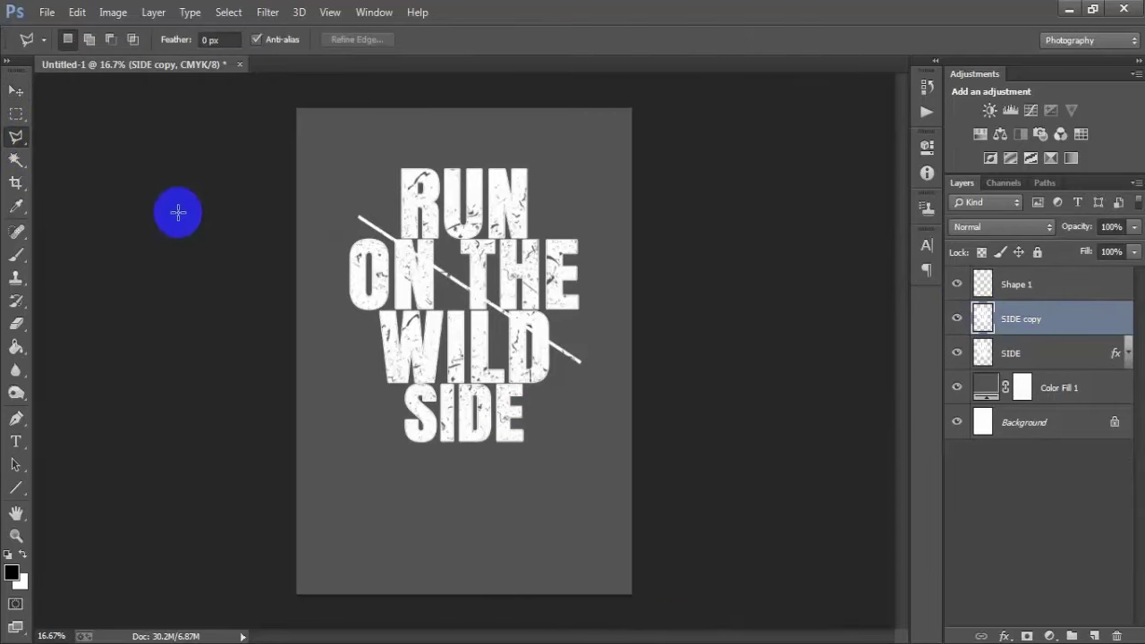
pyautogui.hotkey('ctrl', '+')
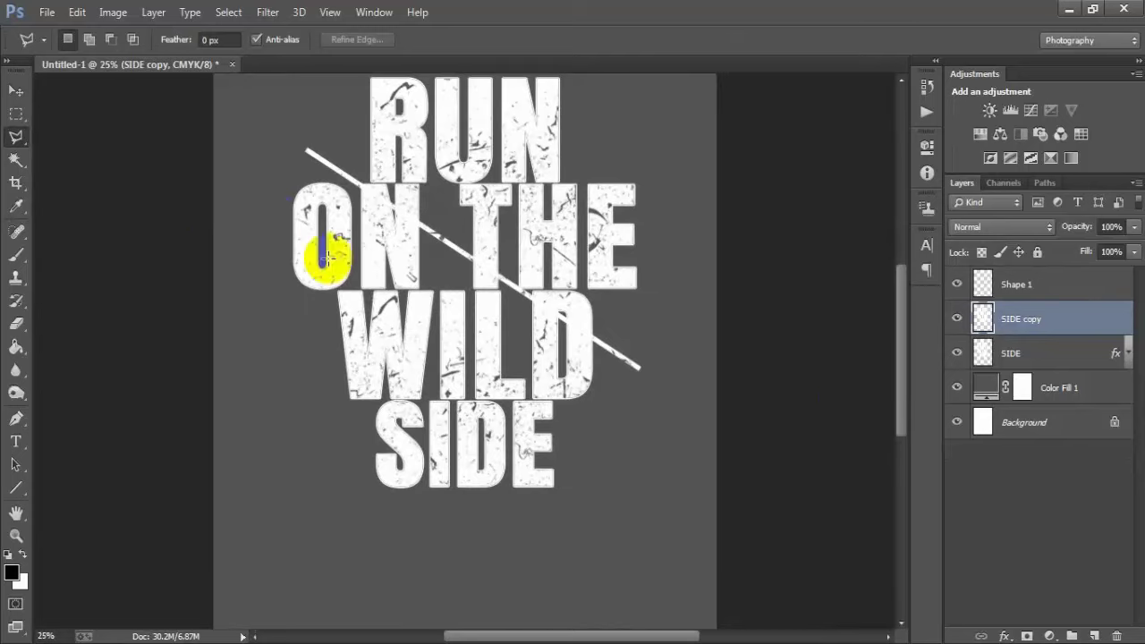
pyautogui.click(333, 168)
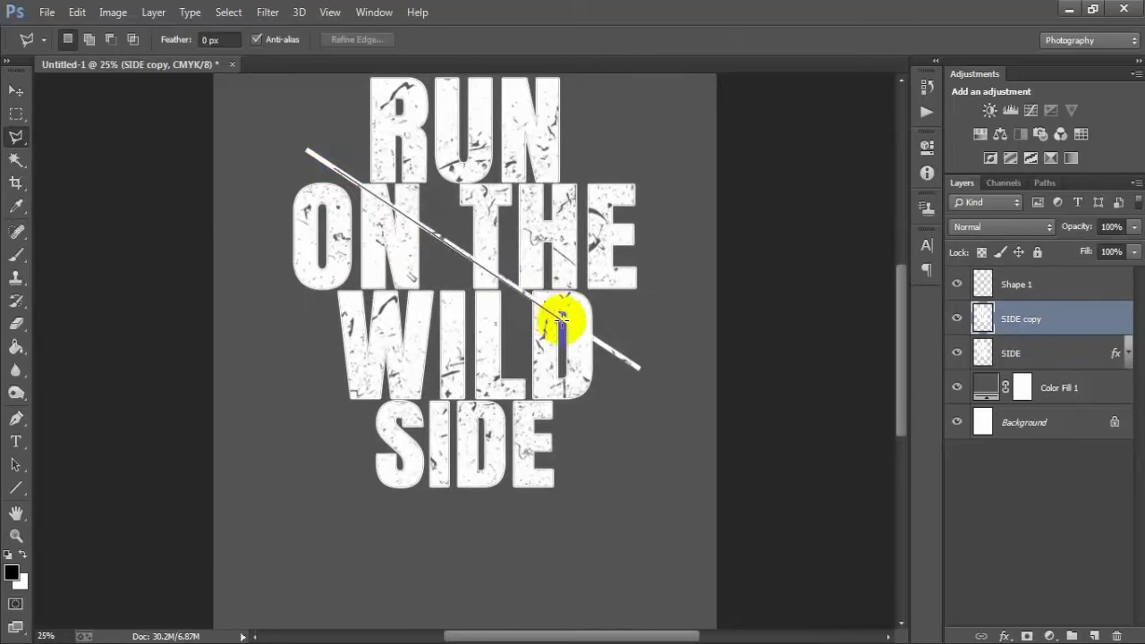
pyautogui.moveTo(333, 168); pyautogui.dragTo(632, 364)
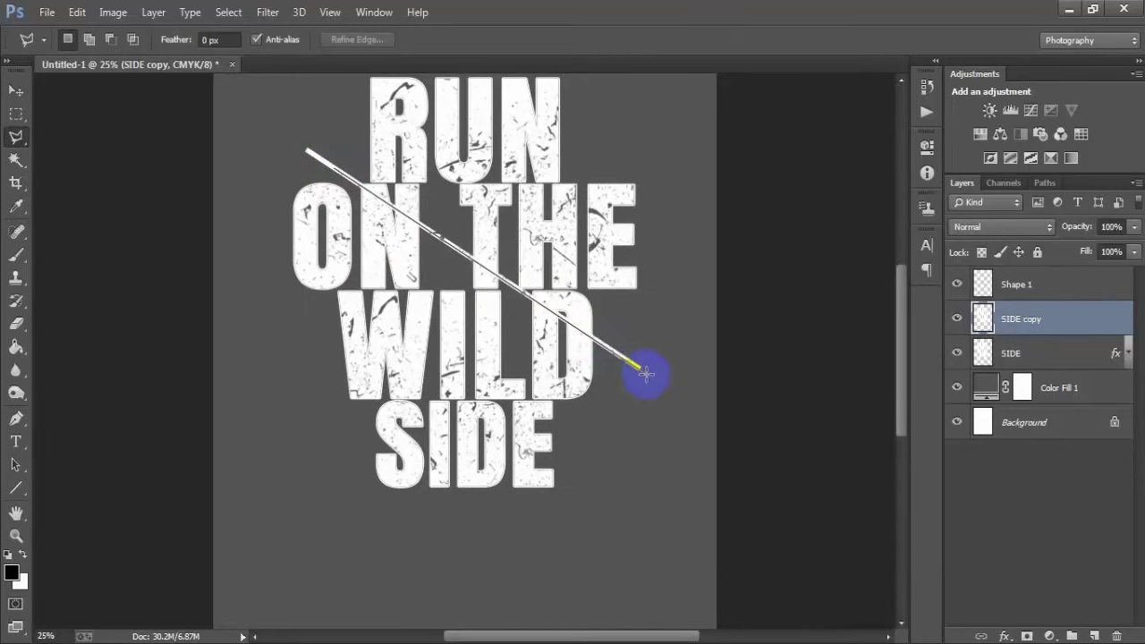
pyautogui.click(658, 515)
pyautogui.click(519, 573)
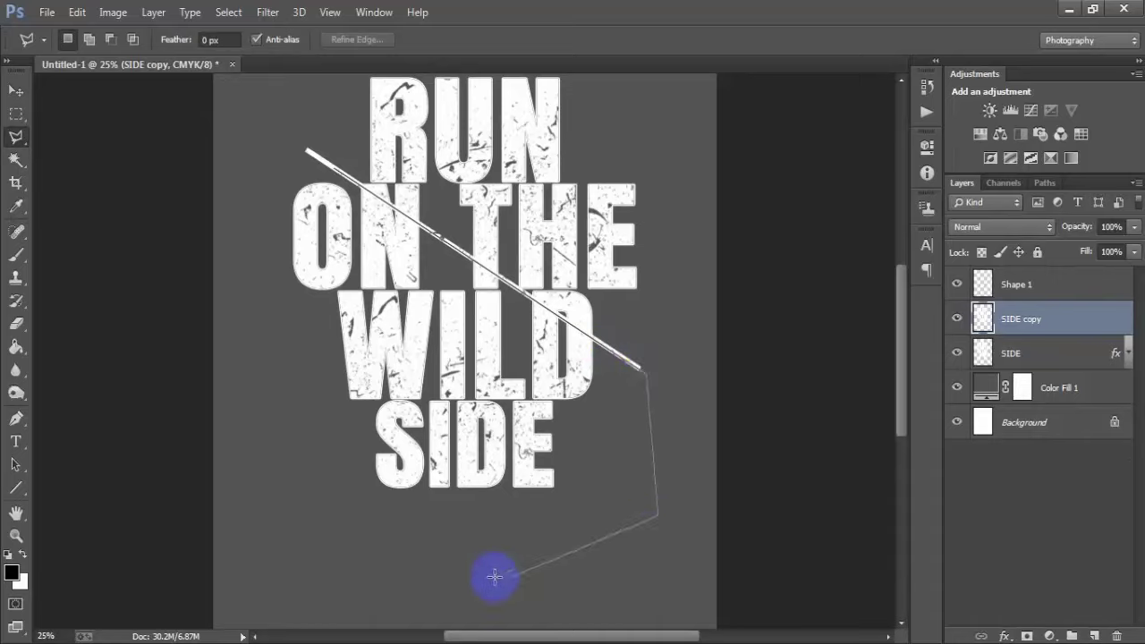
pyautogui.click(270, 577)
pyautogui.click(175, 369)
pyautogui.click(195, 231)
pyautogui.click(237, 172)
pyautogui.click(304, 167)
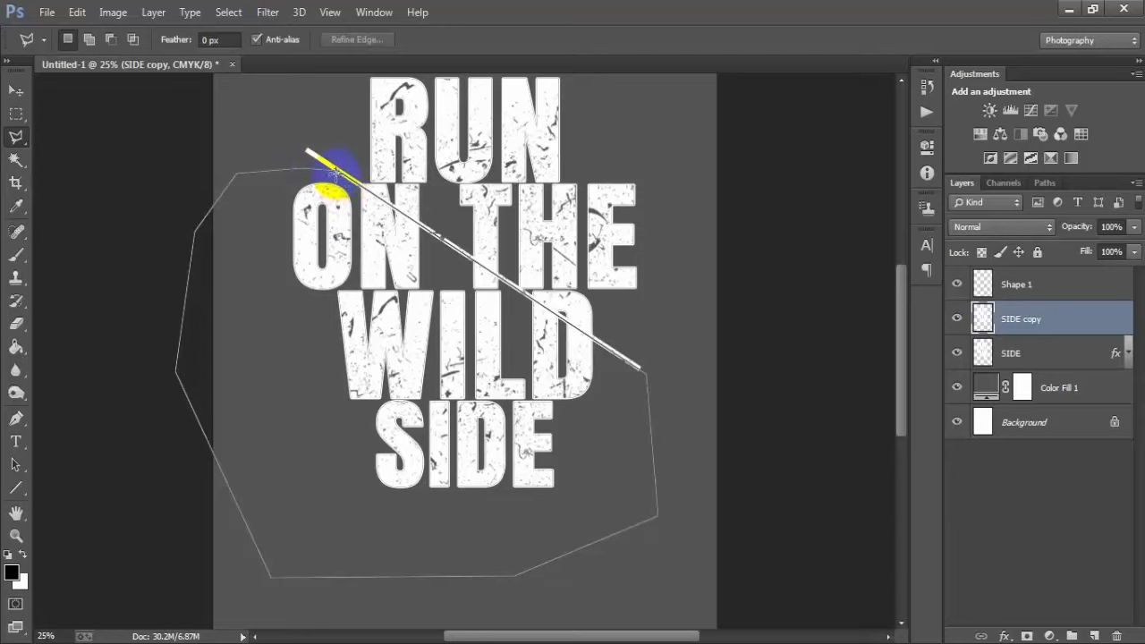
pyautogui.click(332, 167)
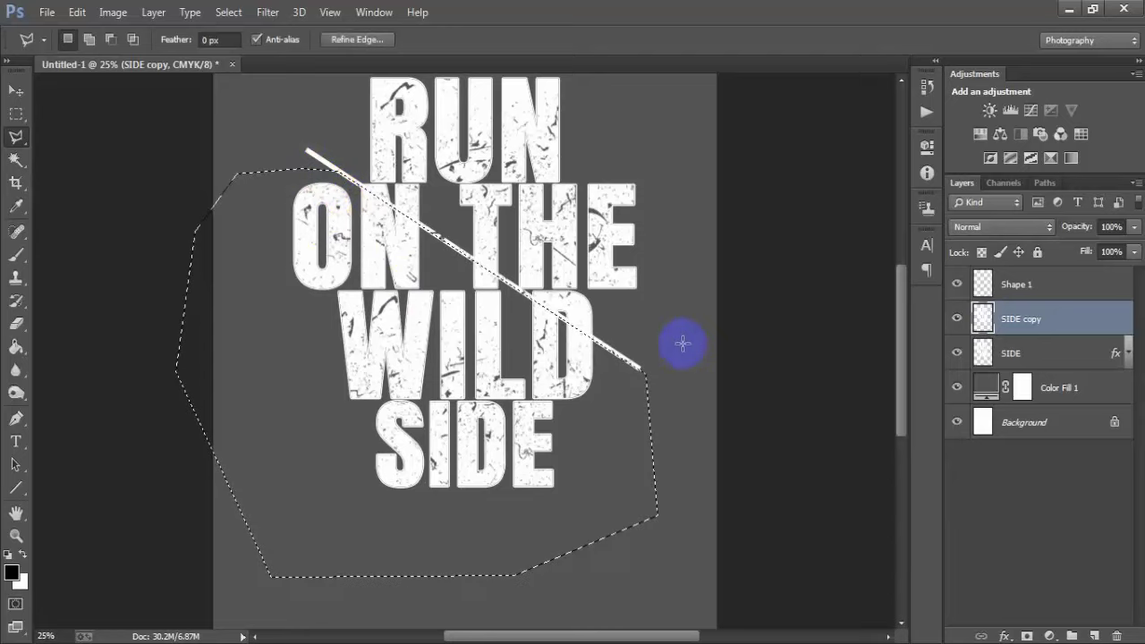
# Delete the white SIDE copy fill below the diagonal and deselect
pyautogui.hotkey('ctrl', '-')
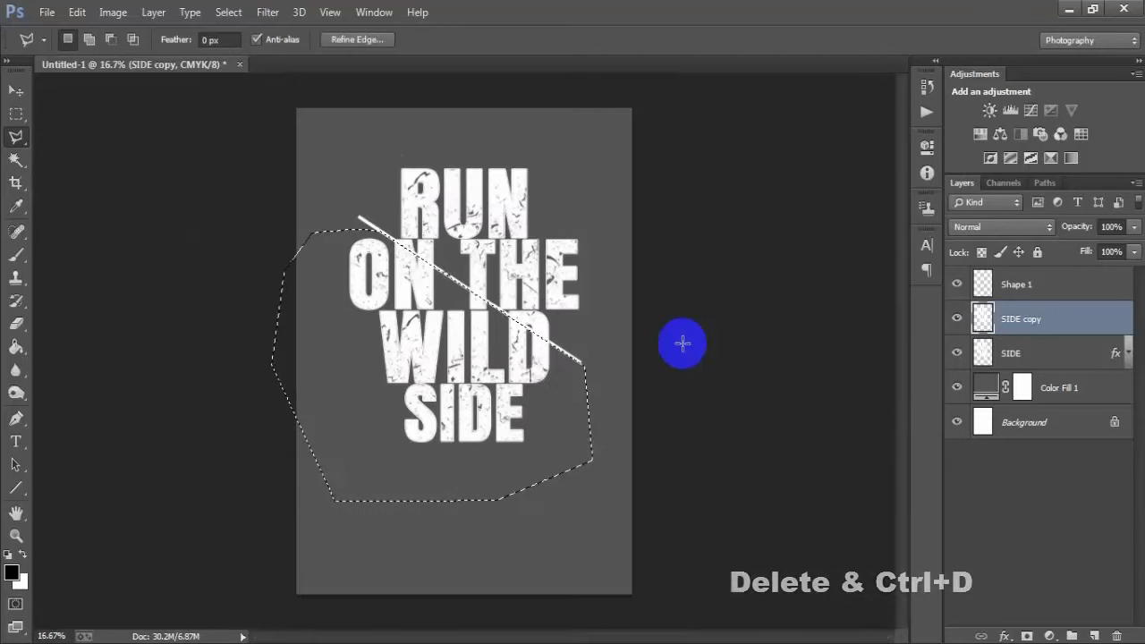
pyautogui.press('Delete')
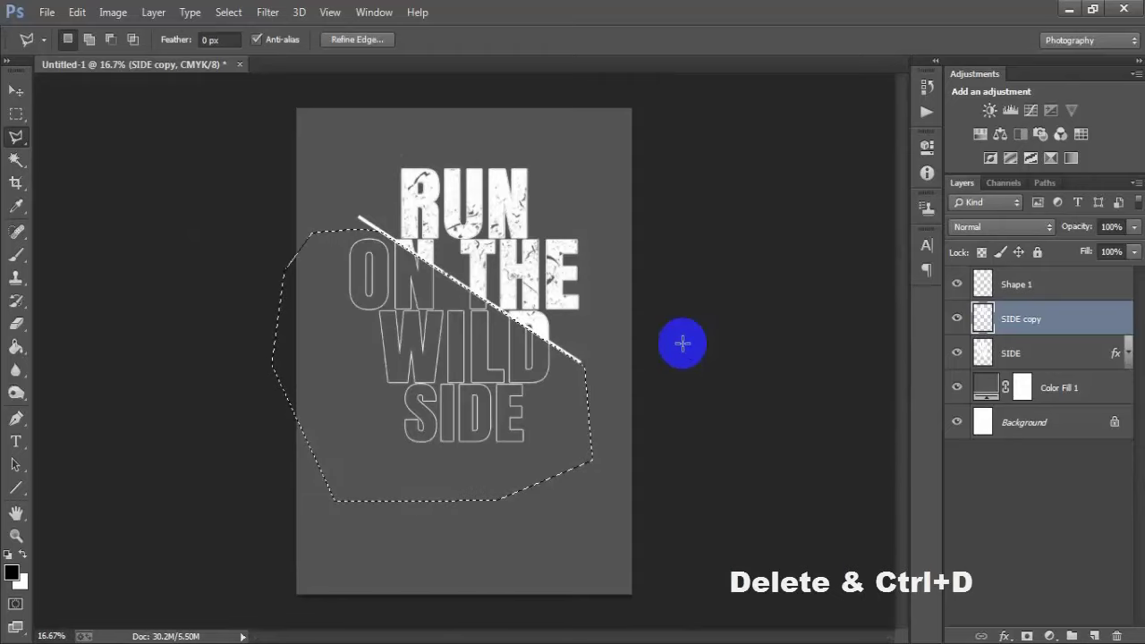
pyautogui.hotkey('ctrl', 'd')
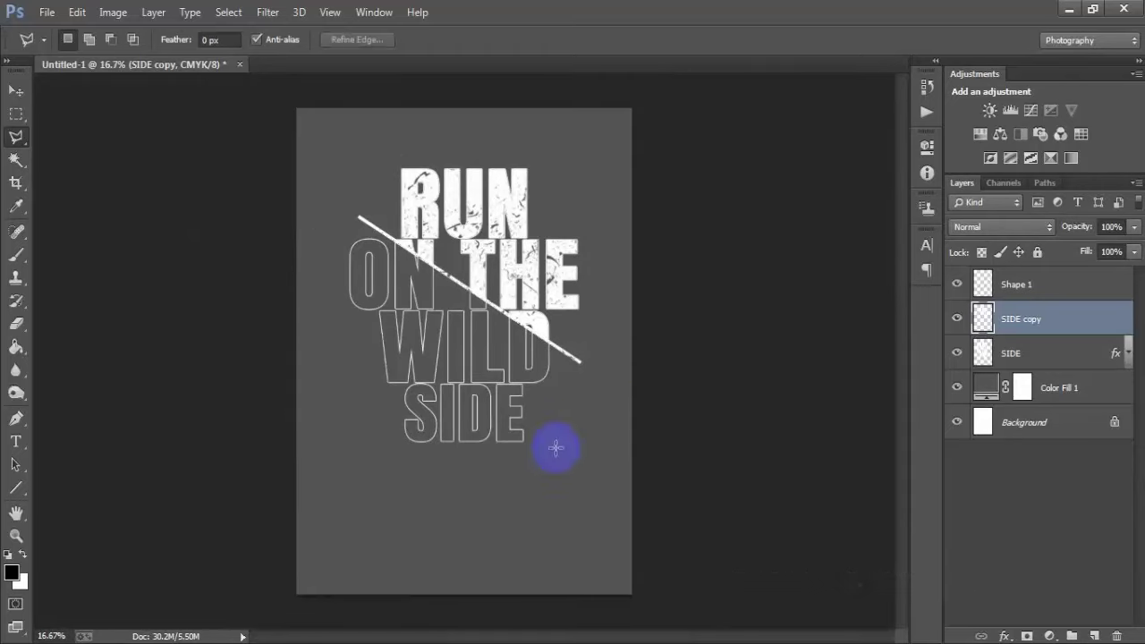
pyautogui.click(16, 90)
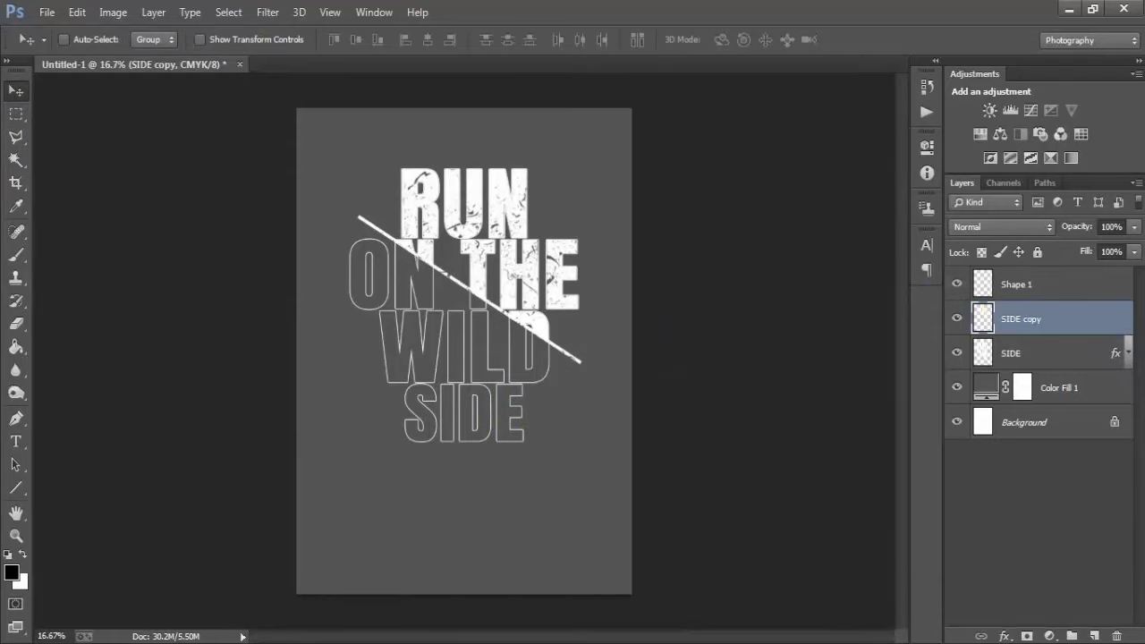
pyautogui.click(1054, 280)
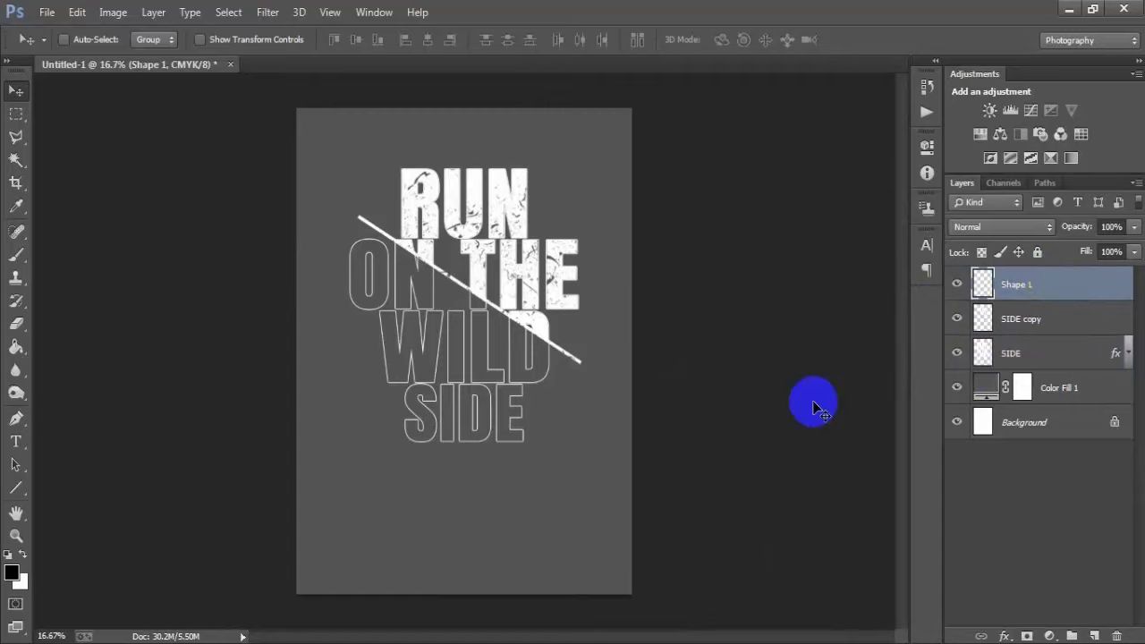
# Add a new layer with a white 'NEW YORK CITY' text line placed beneath the headline
pyautogui.click(1095, 635)
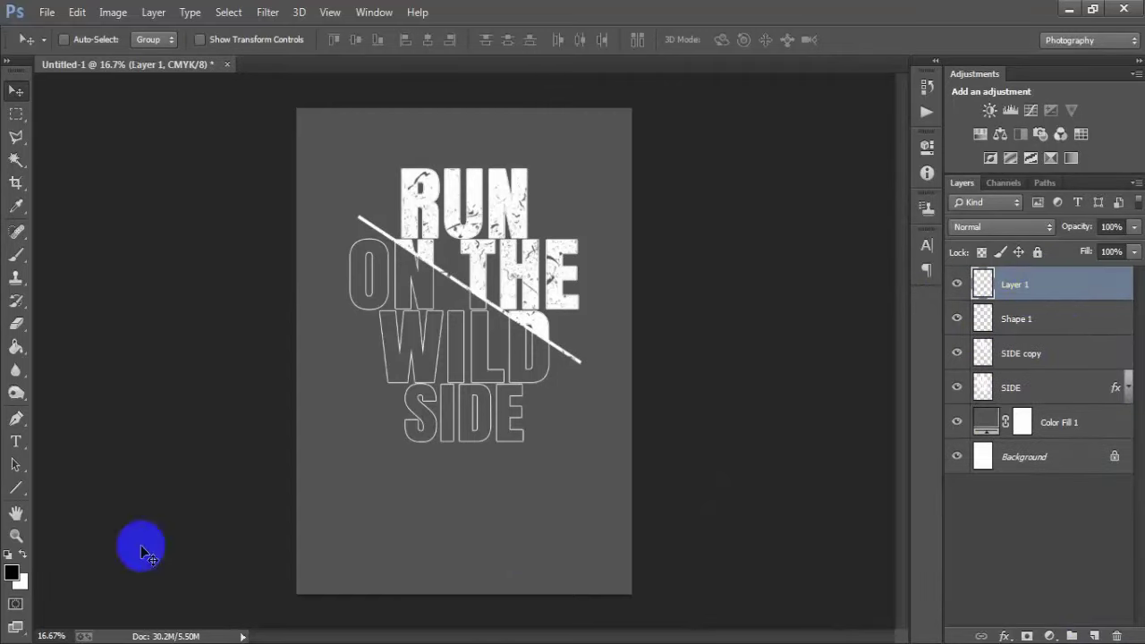
pyautogui.click(17, 444)
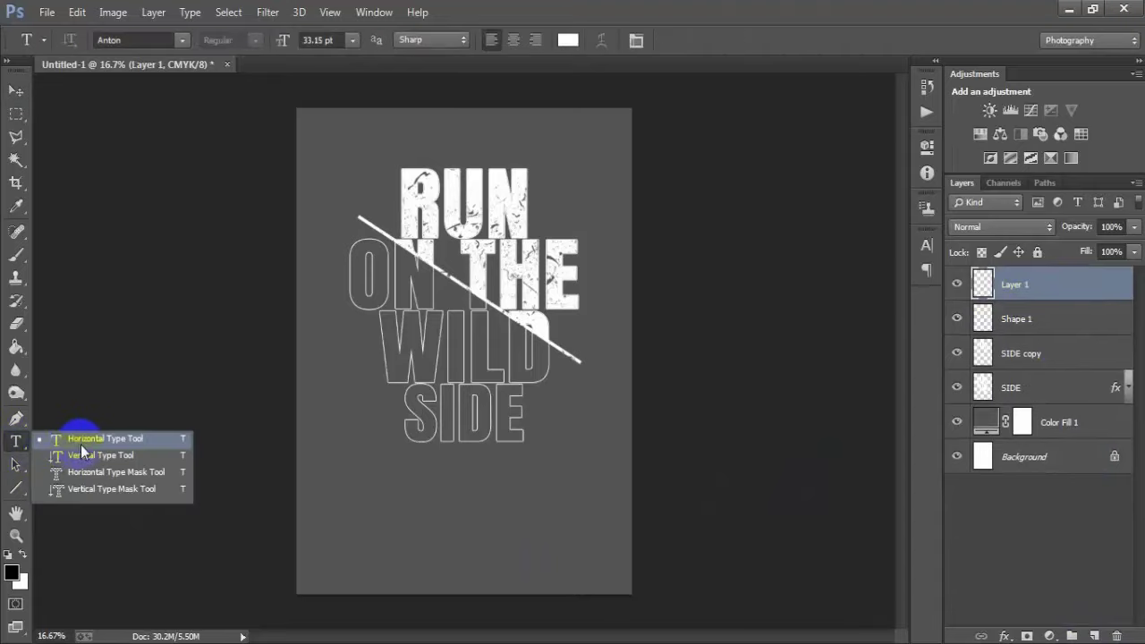
pyautogui.click(82, 440)
pyautogui.click(443, 483)
pyautogui.write('NEW YORK CITY')
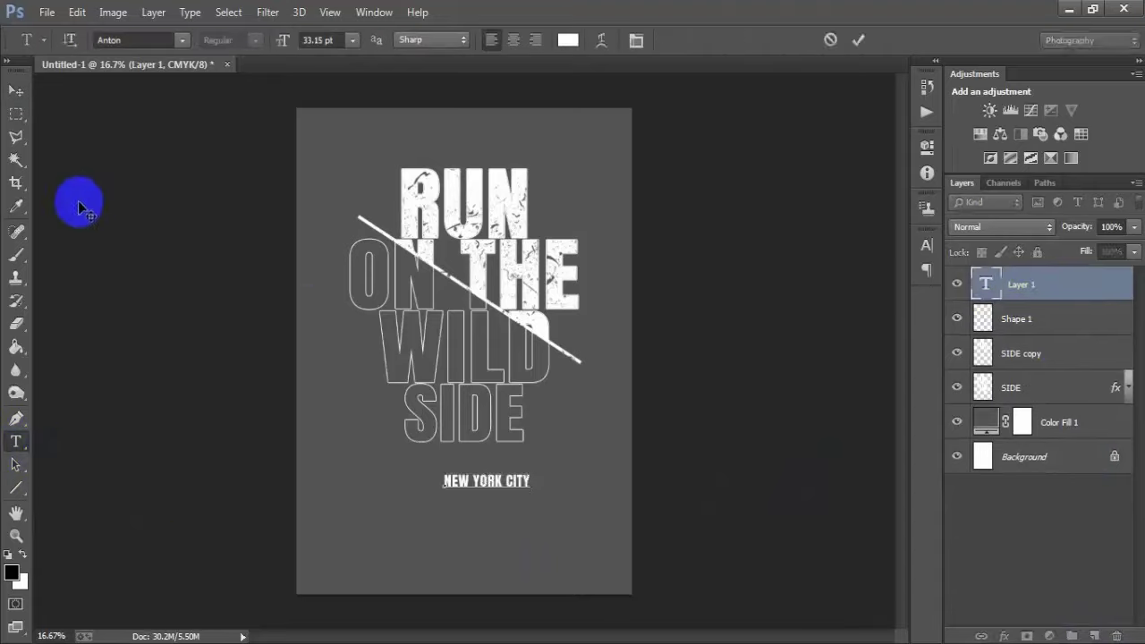
pyautogui.click(17, 93)
pyautogui.moveTo(516, 491); pyautogui.dragTo(498, 467)
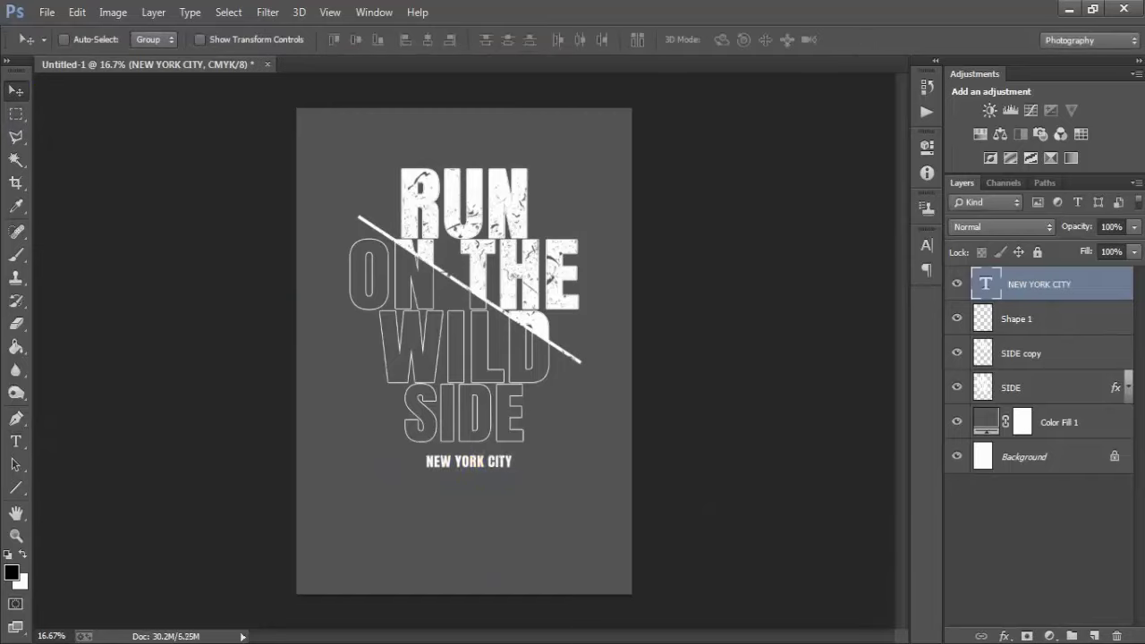
pyautogui.click(927, 244)
# Change the subtitle font from Anton to BarkWise, after trying and undoing Aparajita
pyautogui.click(821, 258)
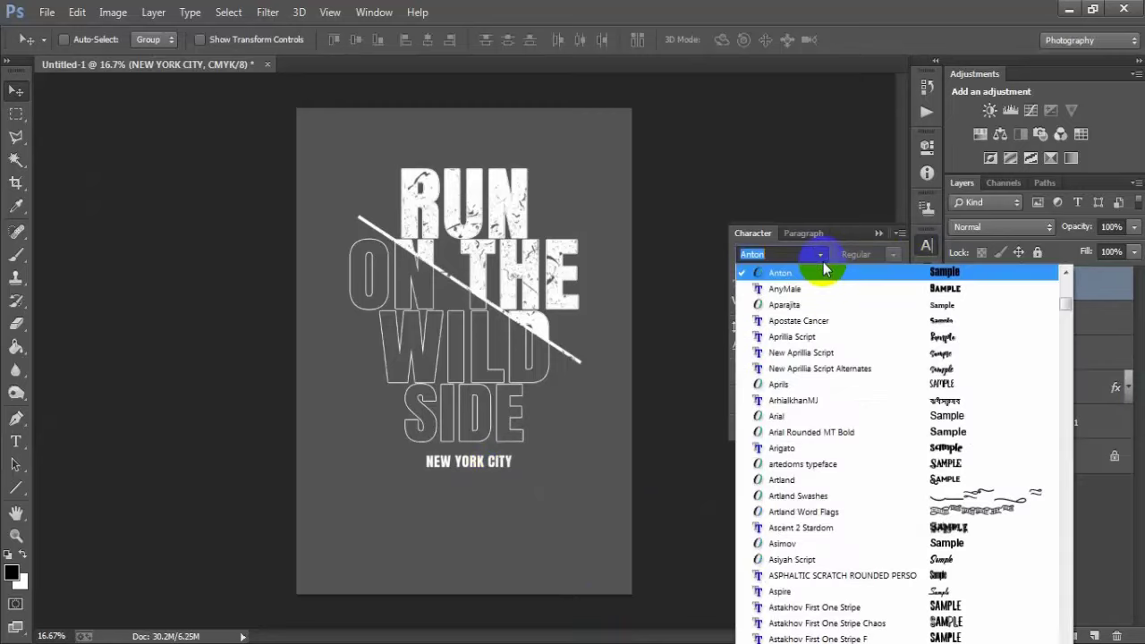
pyautogui.click(957, 304)
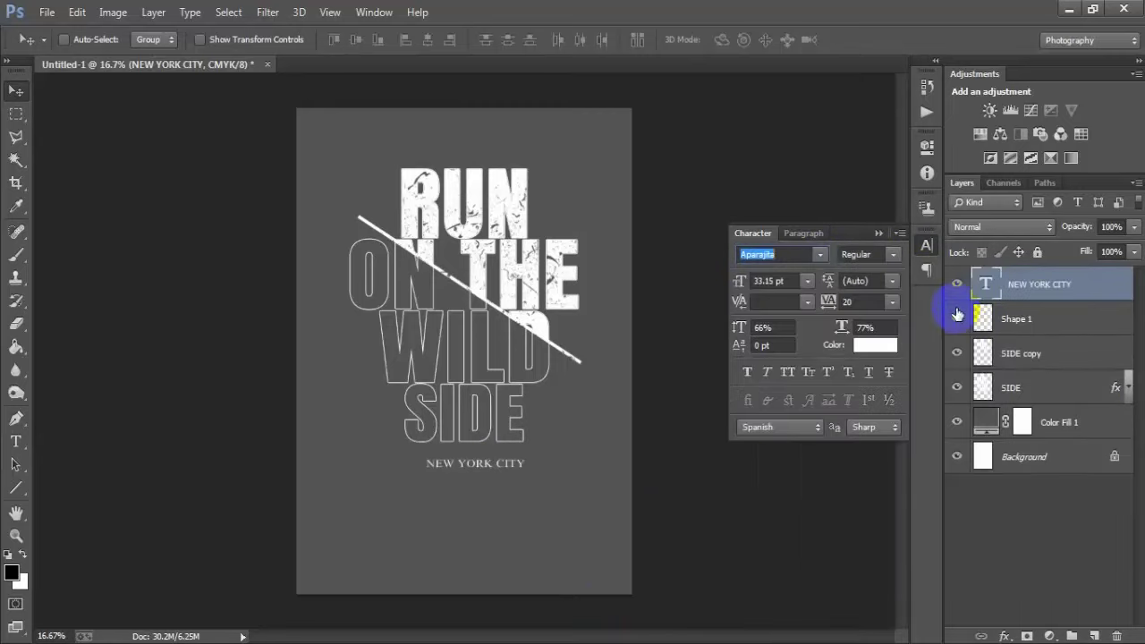
pyautogui.hotkey('ctrl', 'z')
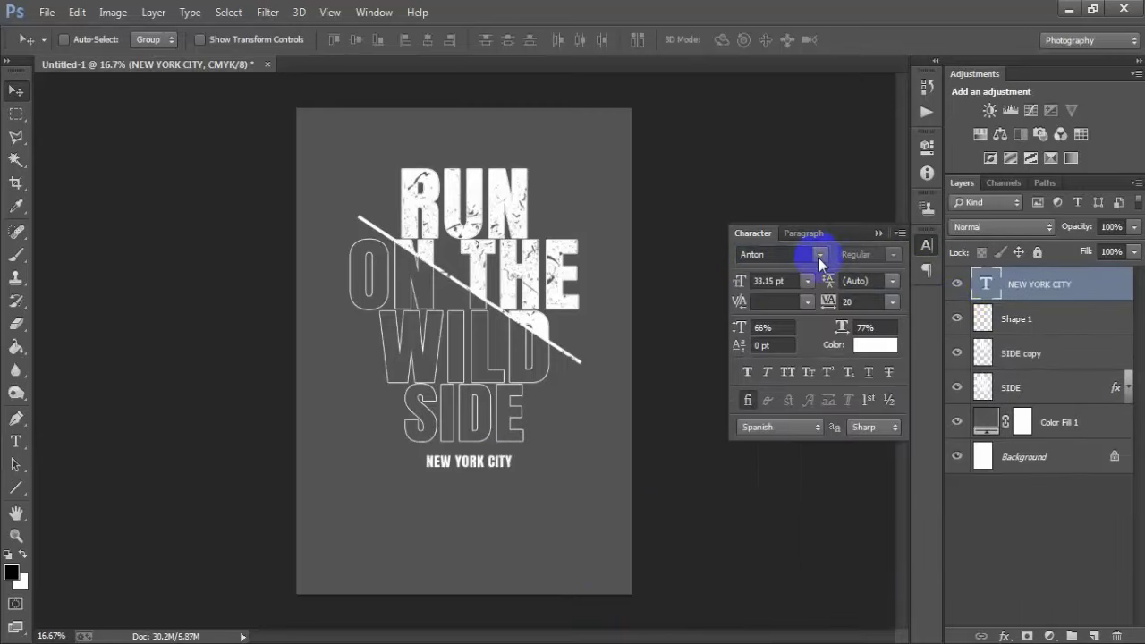
pyautogui.click(819, 258)
pyautogui.scroll(-5, 984, 546)
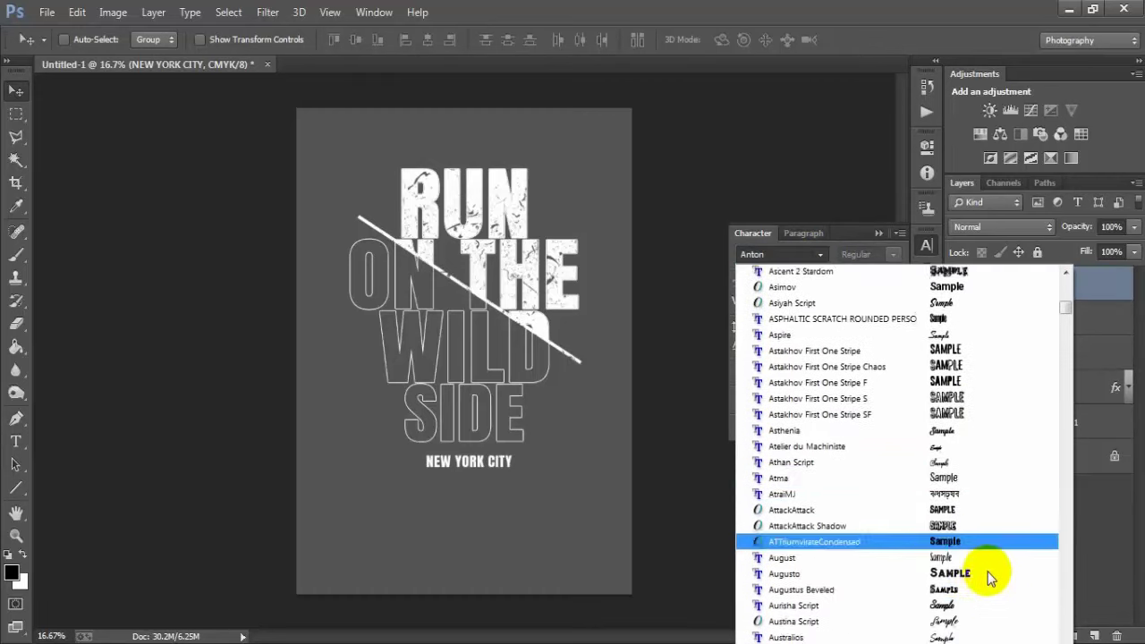
pyautogui.scroll(-1, 988, 572)
pyautogui.scroll(-2, 986, 571)
pyautogui.scroll(-2, 986, 571)
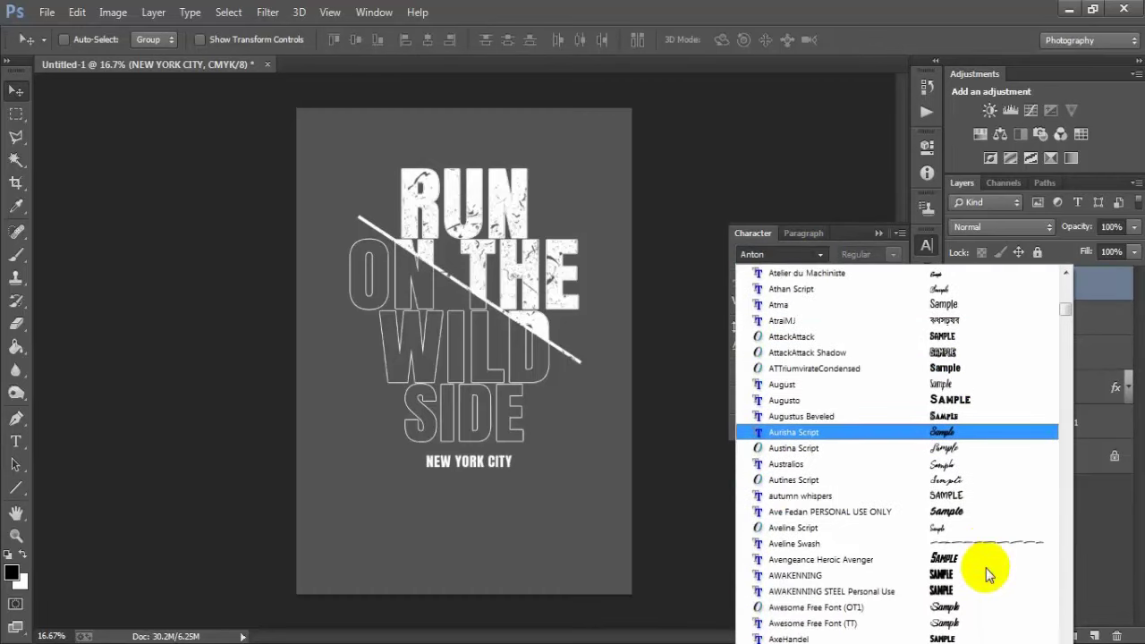
pyautogui.scroll(-2, 990, 577)
pyautogui.scroll(-4, 991, 577)
pyautogui.scroll(-1, 992, 577)
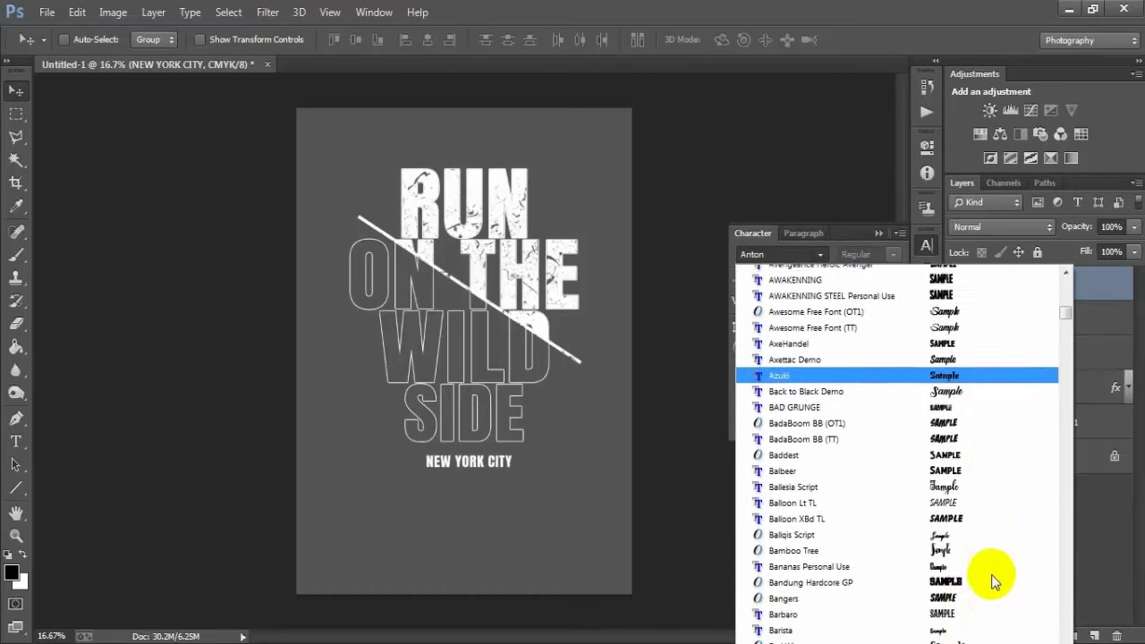
pyautogui.scroll(-3, 992, 578)
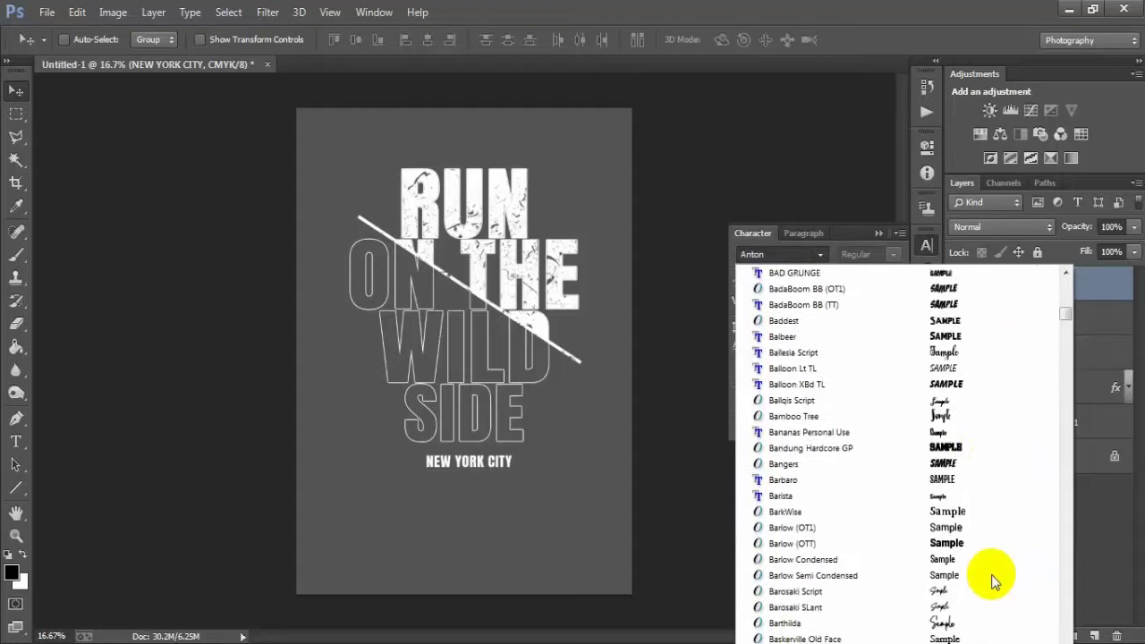
pyautogui.click(967, 515)
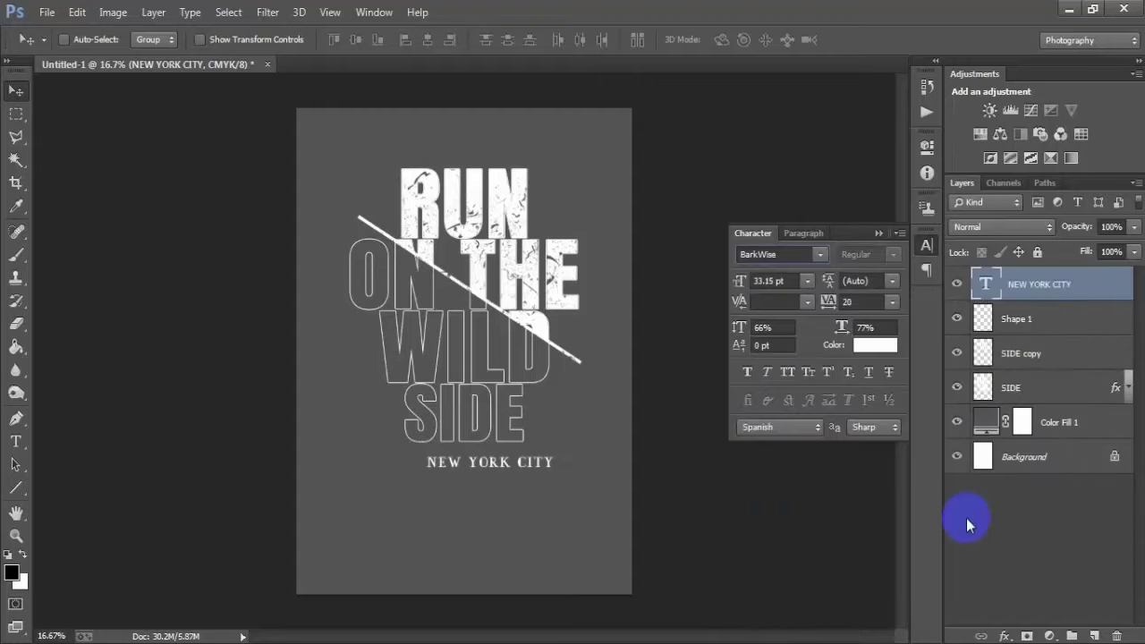
pyautogui.click(877, 234)
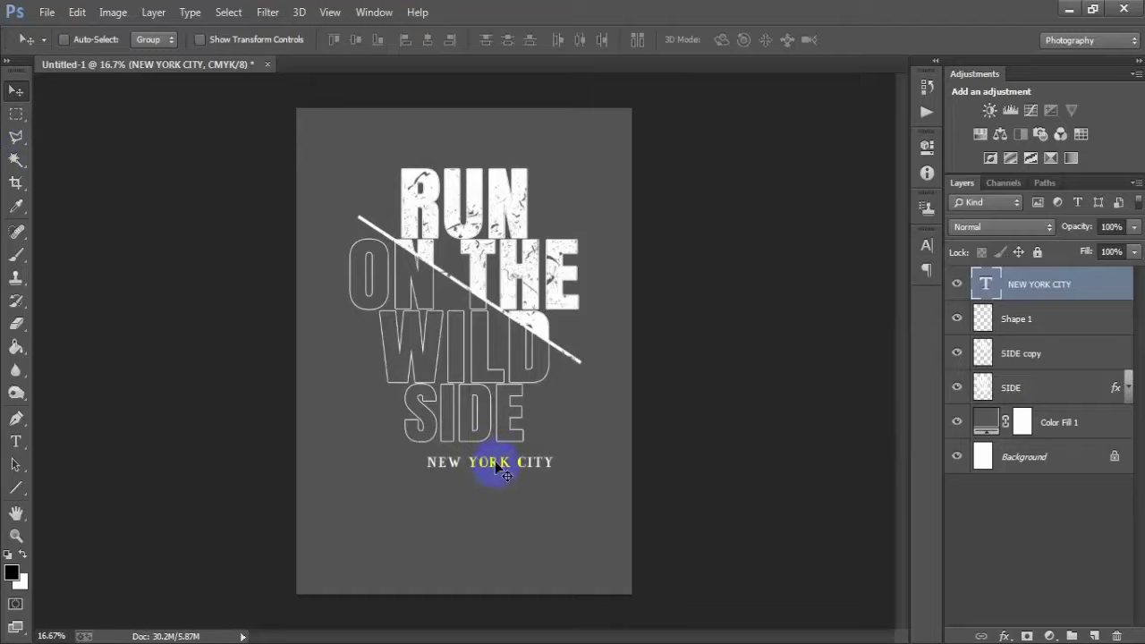
# Nudge the subtitle under SIDE and resize it slightly with Free Transform
pyautogui.moveTo(497, 463); pyautogui.dragTo(475, 458)
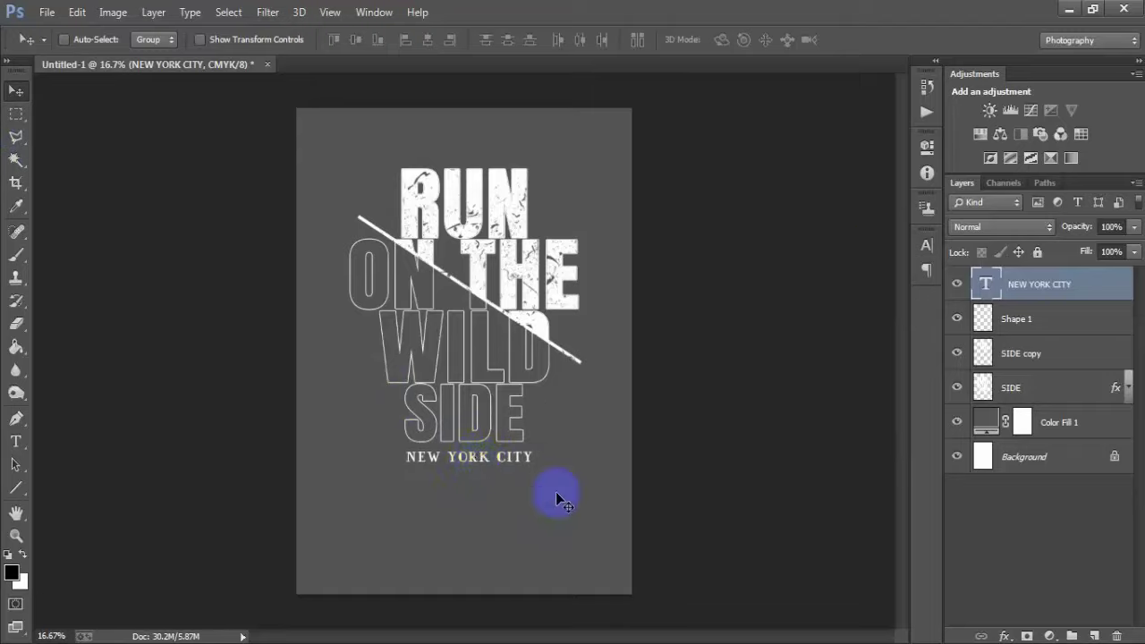
pyautogui.hotkey('ctrl', 't')
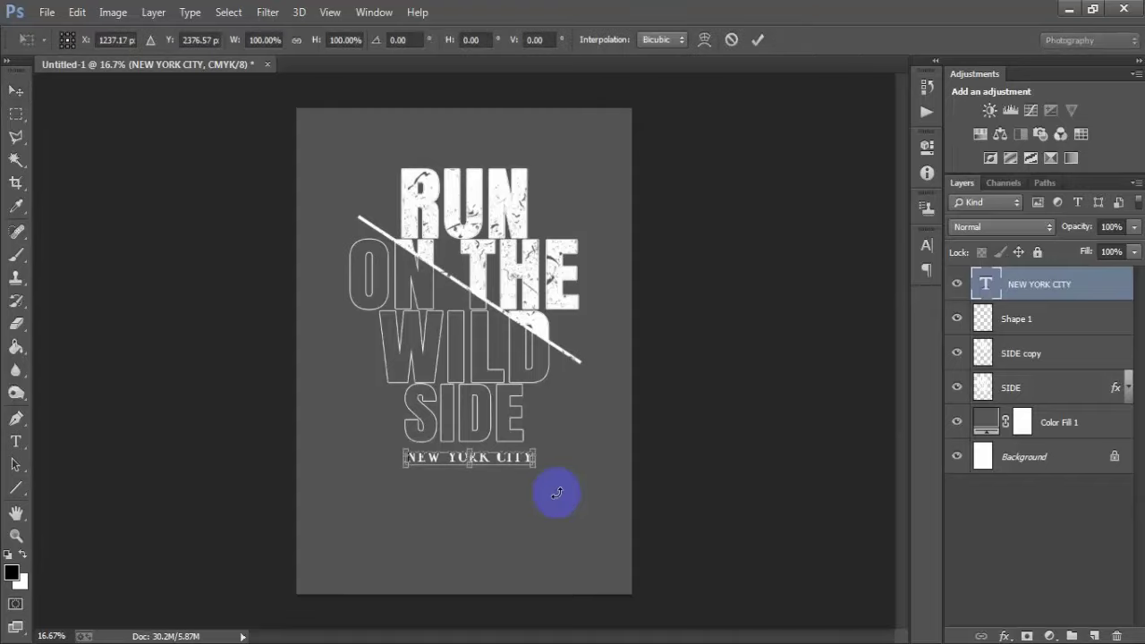
pyautogui.moveTo(536, 462); pyautogui.dragTo(523, 460)
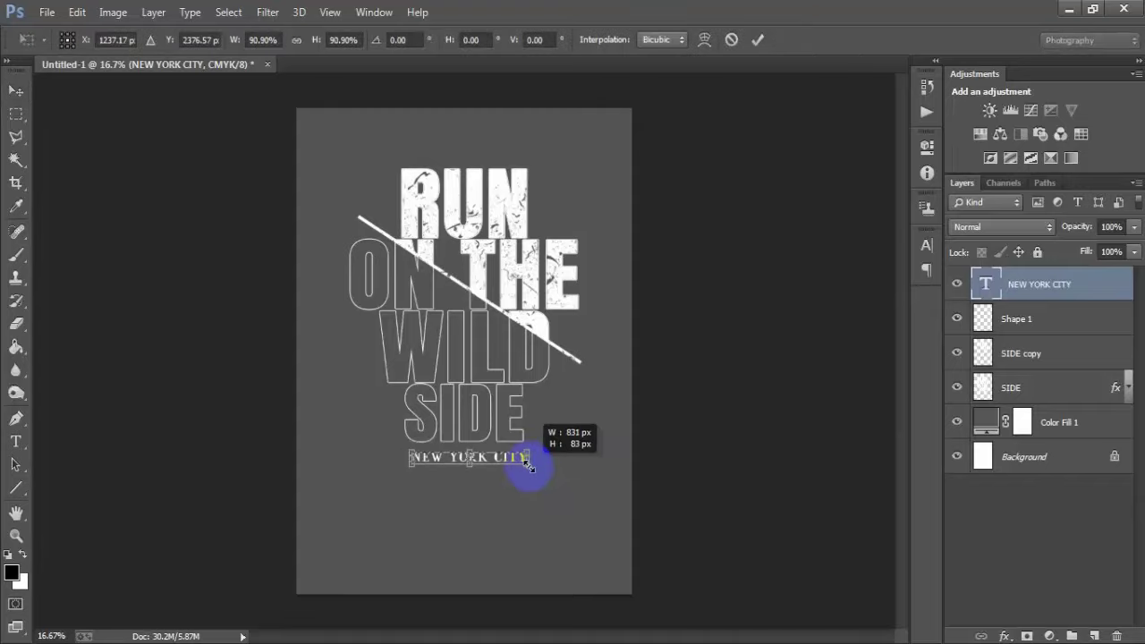
pyautogui.click(758, 40)
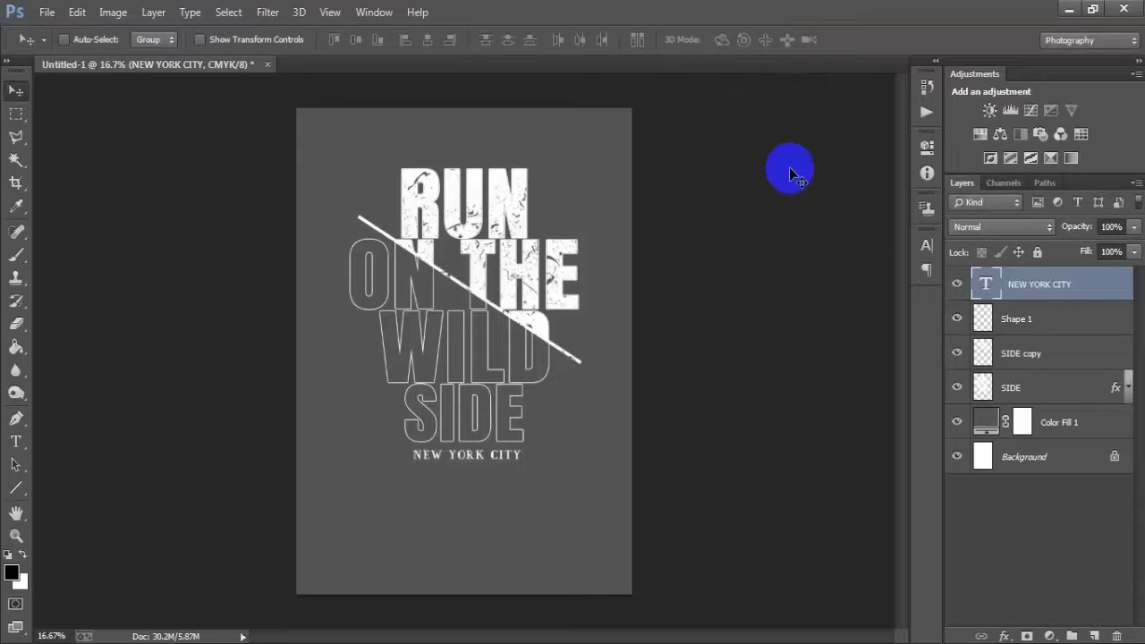
pyautogui.hotkey('ctrl', 't')
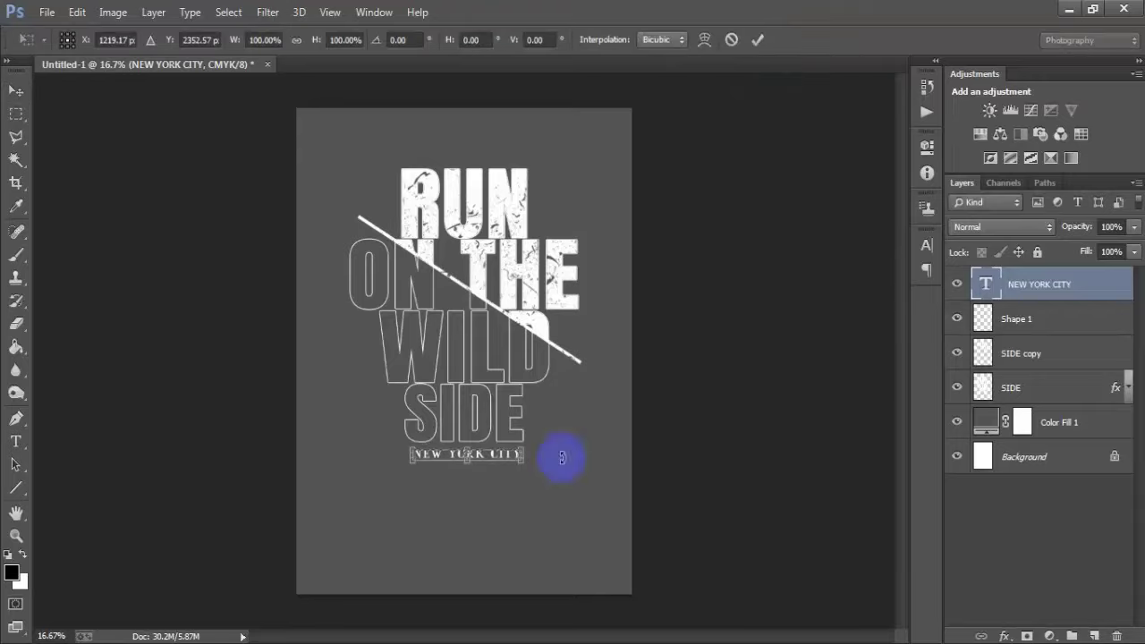
pyautogui.moveTo(524, 459); pyautogui.dragTo(525, 460)
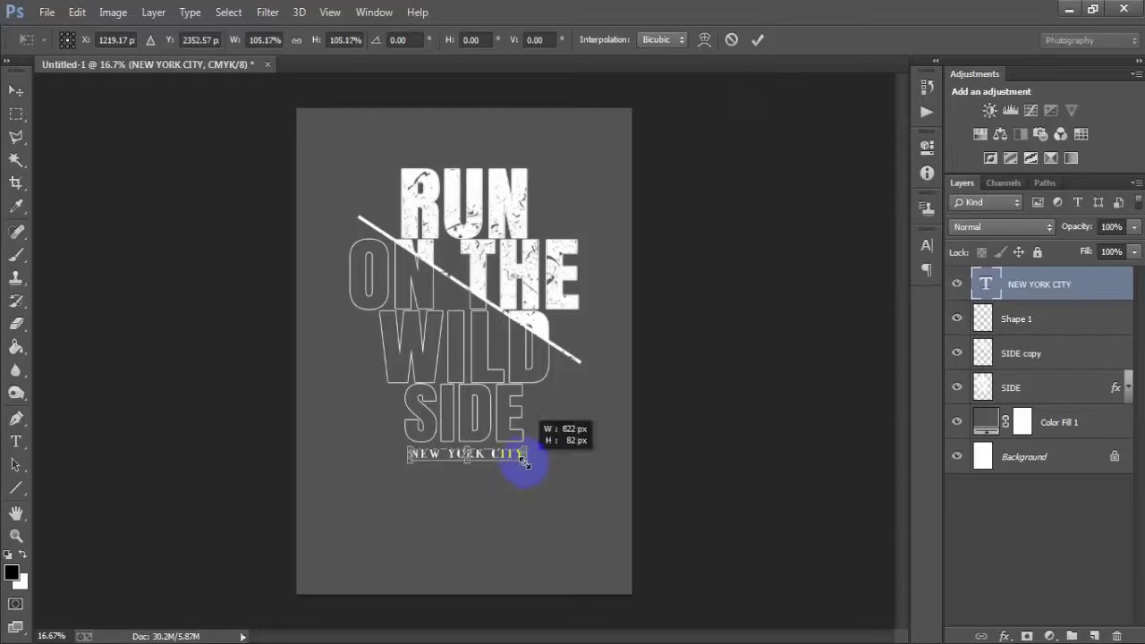
pyautogui.click(757, 40)
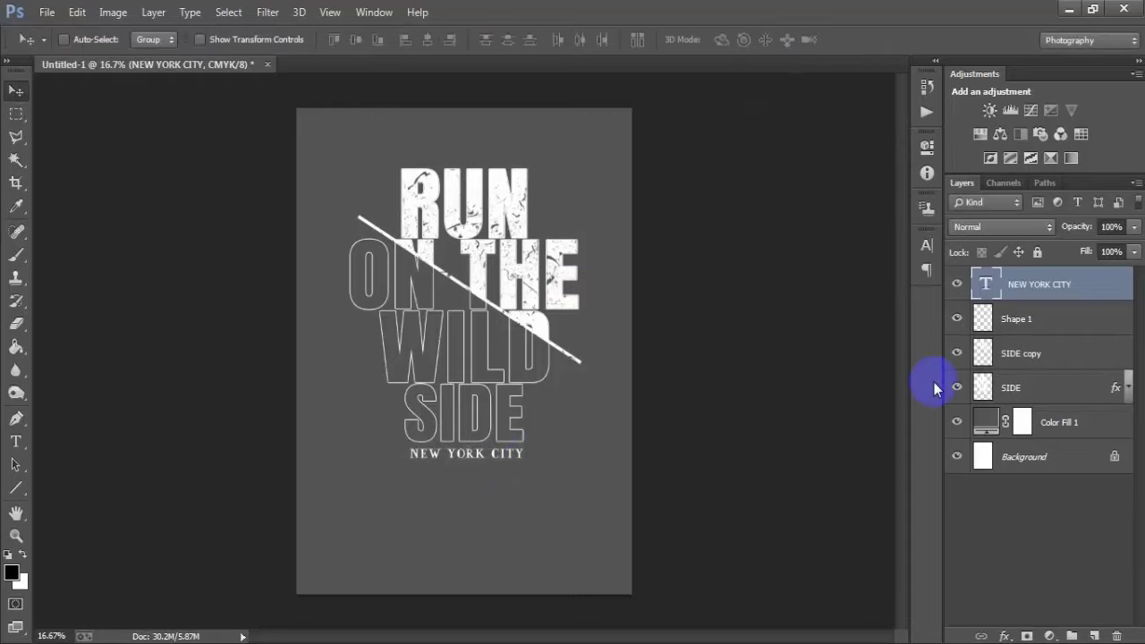
# Centre the subtitle horizontally on the Background, then enlarge it to about 104% × 115%
pyautogui.keyDown('ctrl'); pyautogui.click(1013, 468); pyautogui.keyUp('ctrl')
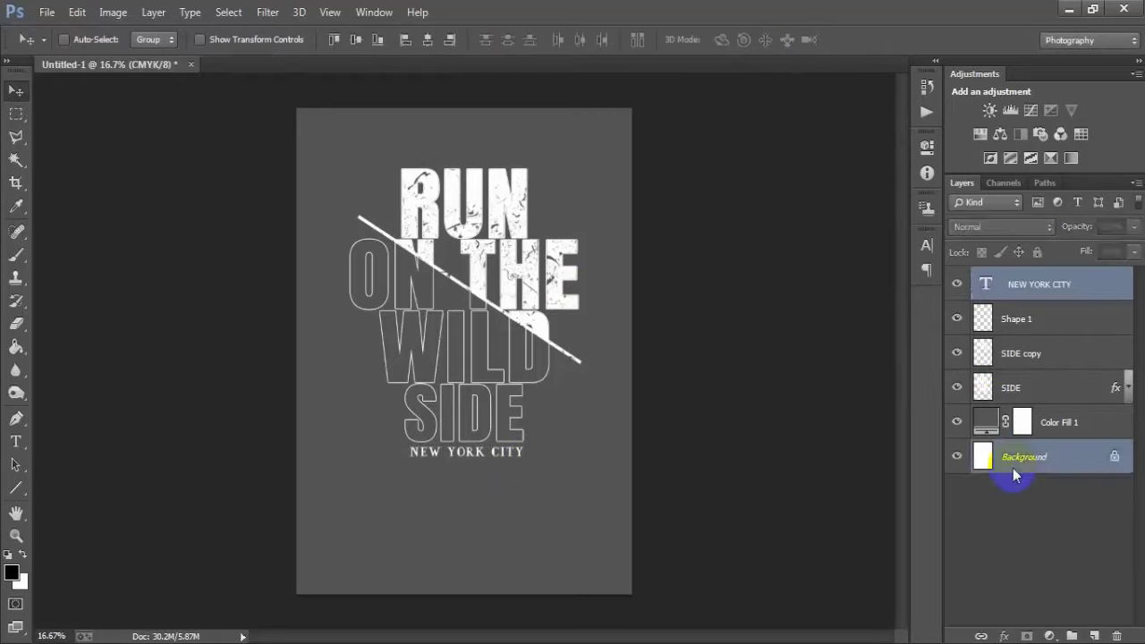
pyautogui.click(427, 46)
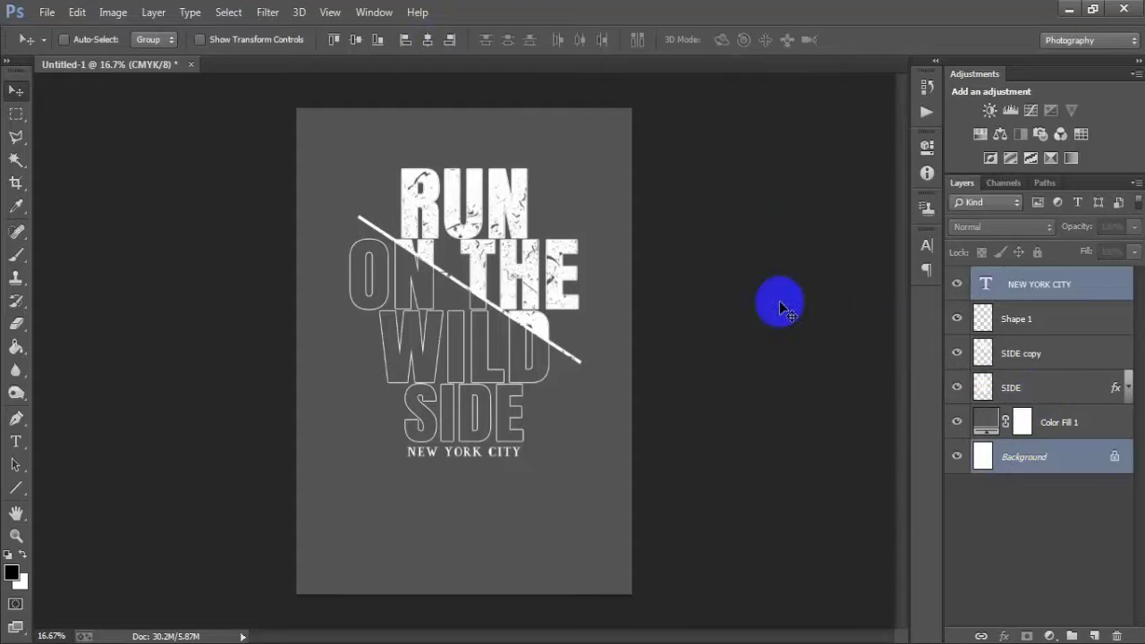
pyautogui.click(1038, 285)
pyautogui.hotkey('ctrl', 't')
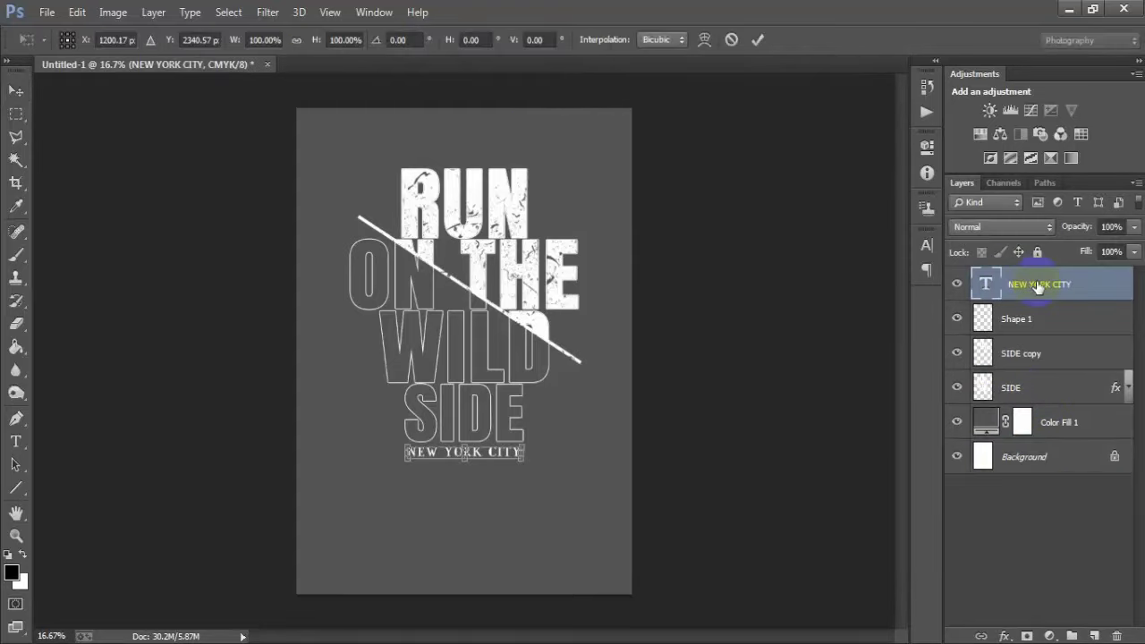
pyautogui.moveTo(526, 464); pyautogui.dragTo(527, 467)
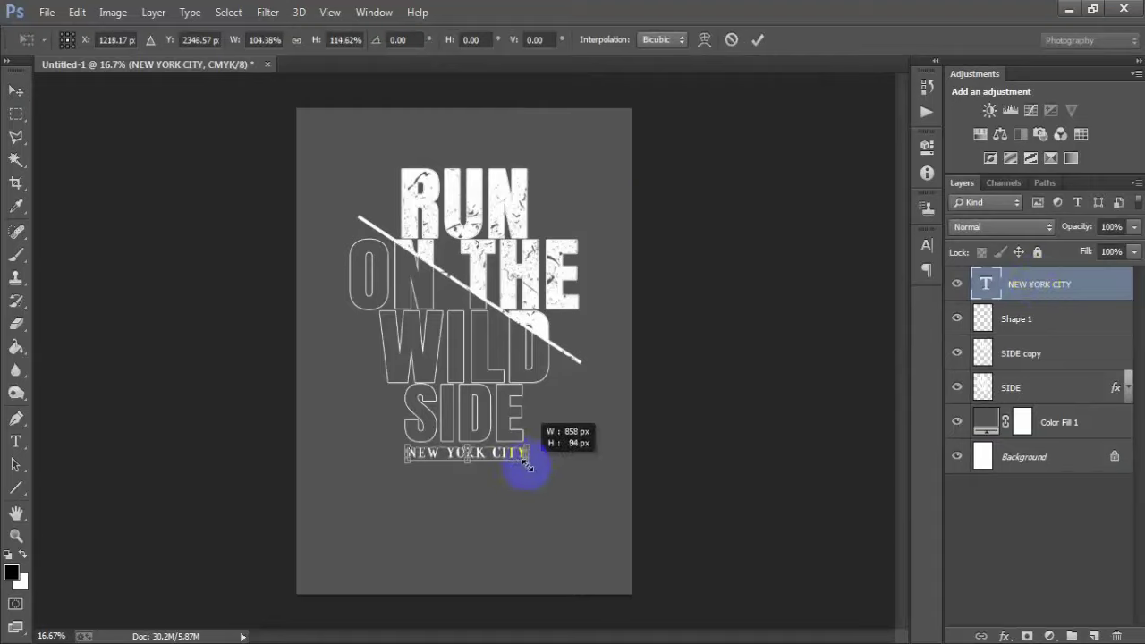
pyautogui.click(757, 40)
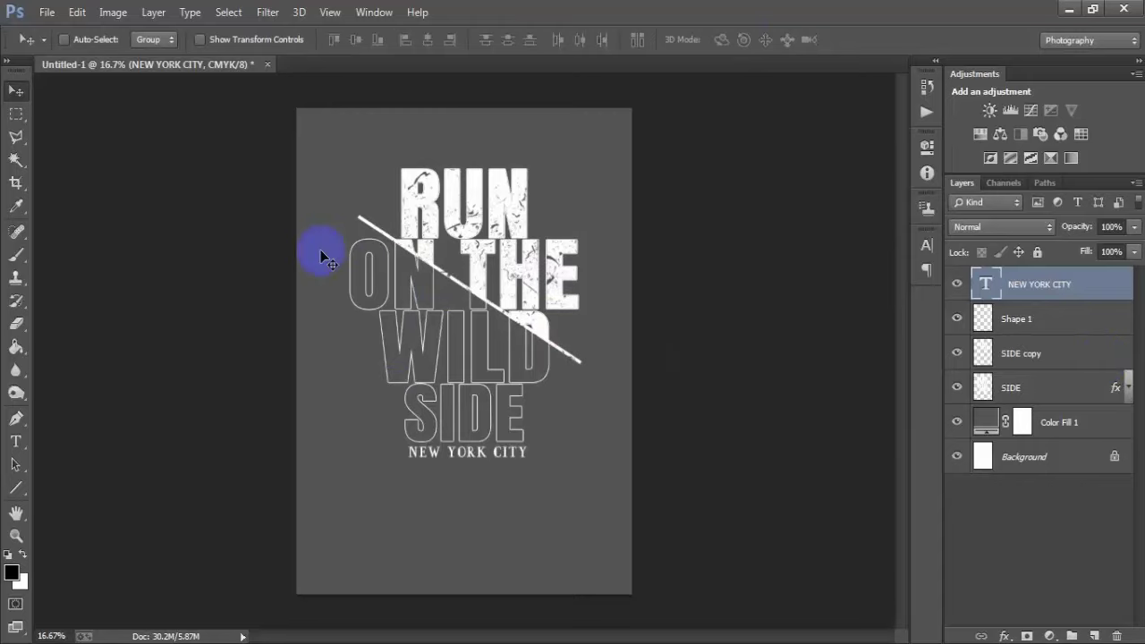
# Group the text and line layers from NEW YORK CITY down to SIDE into Group 1
pyautogui.click(1047, 295)
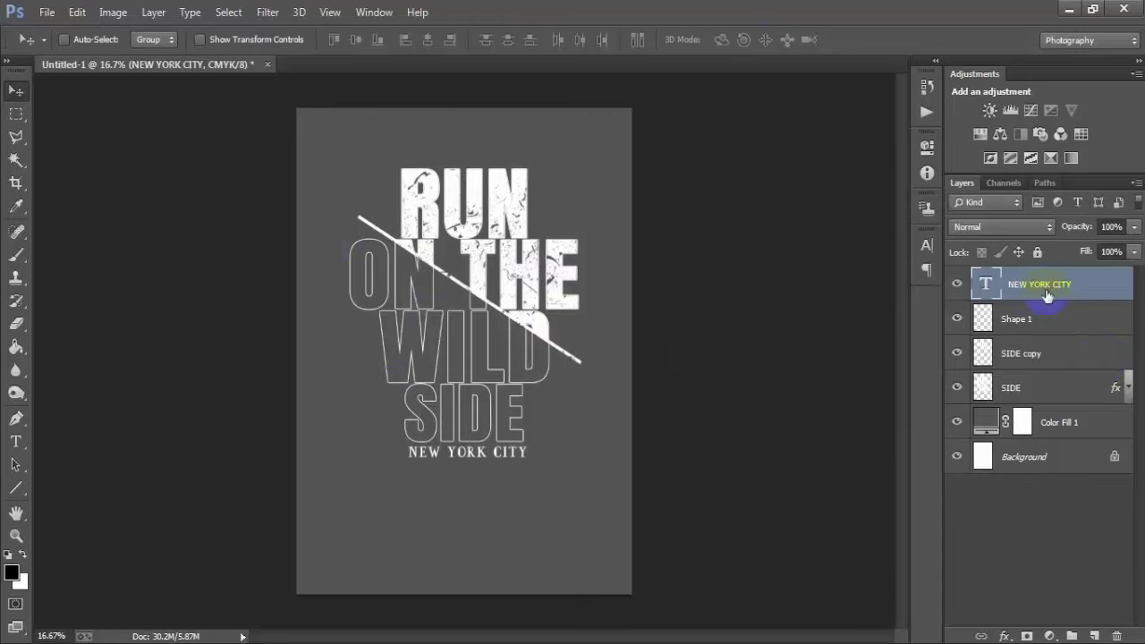
pyautogui.keyDown('shift'); pyautogui.click(1032, 387); pyautogui.keyUp('shift')
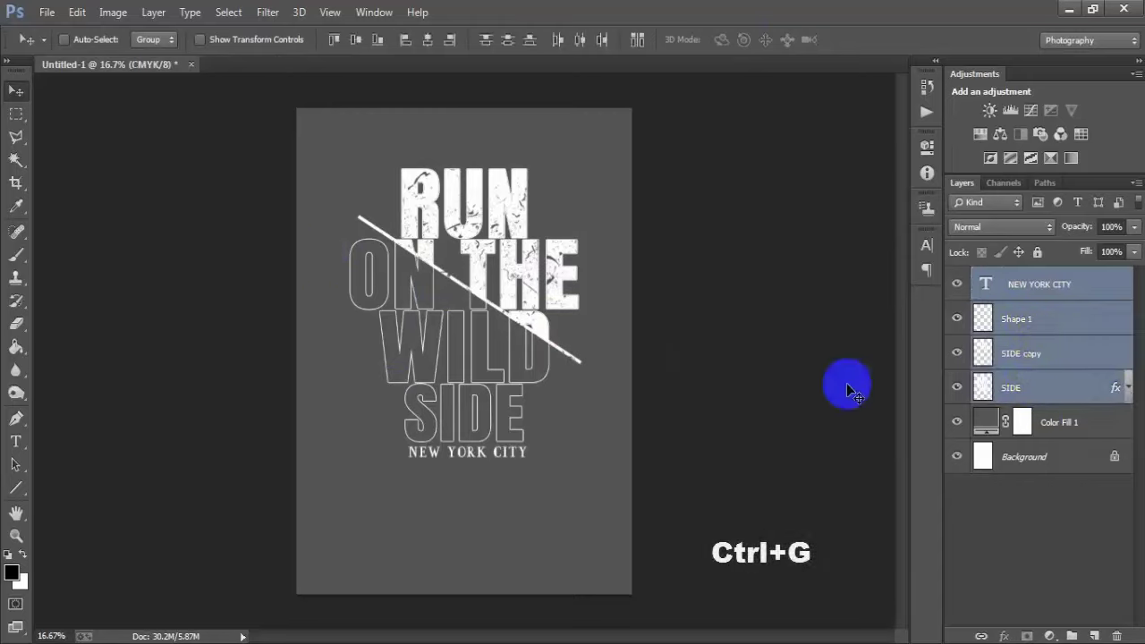
pyautogui.hotkey('ctrl', 'g')
# Enlarge the grouped artwork to fill more of the page and reposition it
pyautogui.moveTo(492, 381); pyautogui.dragTo(489, 391)
pyautogui.hotkey('ctrl', 't')
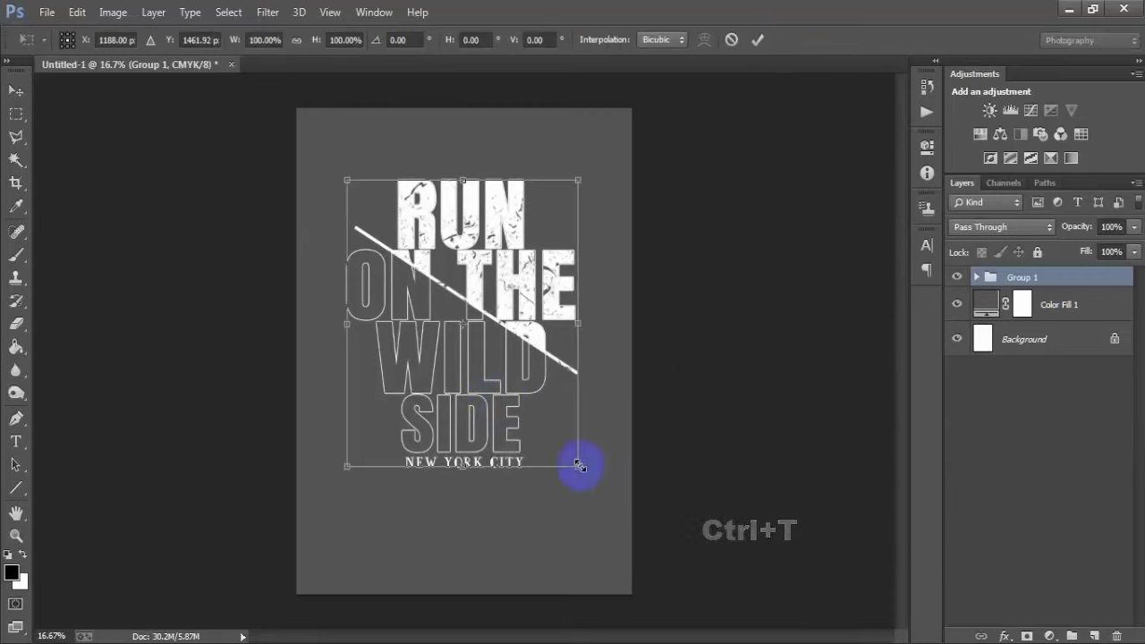
pyautogui.moveTo(579, 465); pyautogui.dragTo(602, 533)
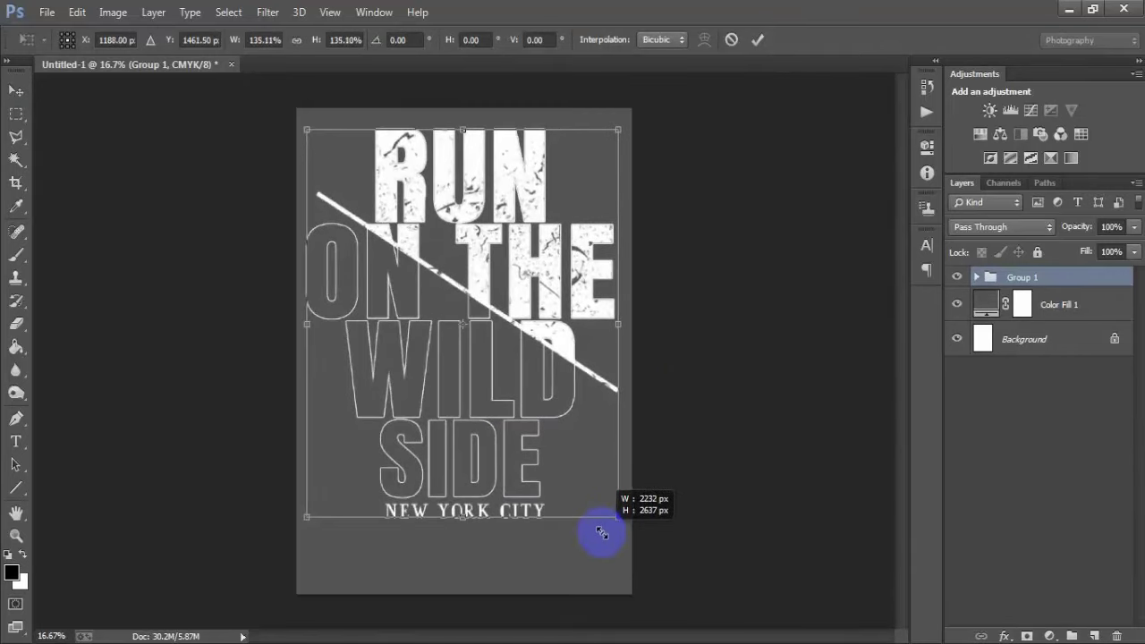
pyautogui.moveTo(546, 444); pyautogui.dragTo(550, 457)
pyautogui.click(759, 40)
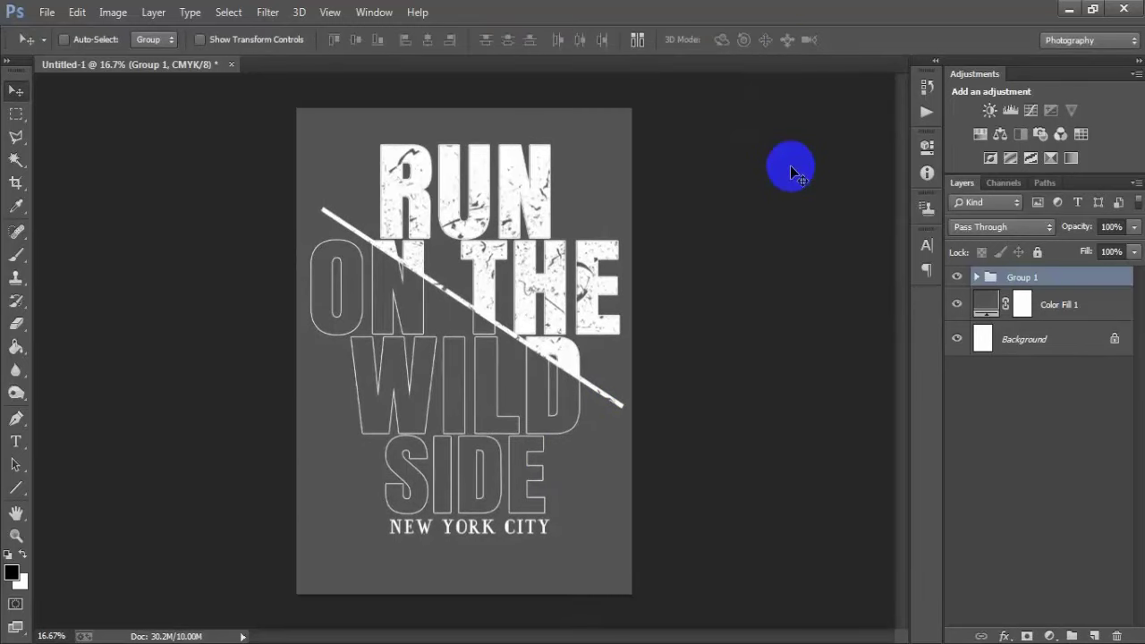
# Centre Group 1 horizontally on the Background, then hide the Background and Color Fill 1 layers
pyautogui.keyDown('ctrl'); pyautogui.click(1020, 339); pyautogui.keyUp('ctrl')
pyautogui.click(434, 45)
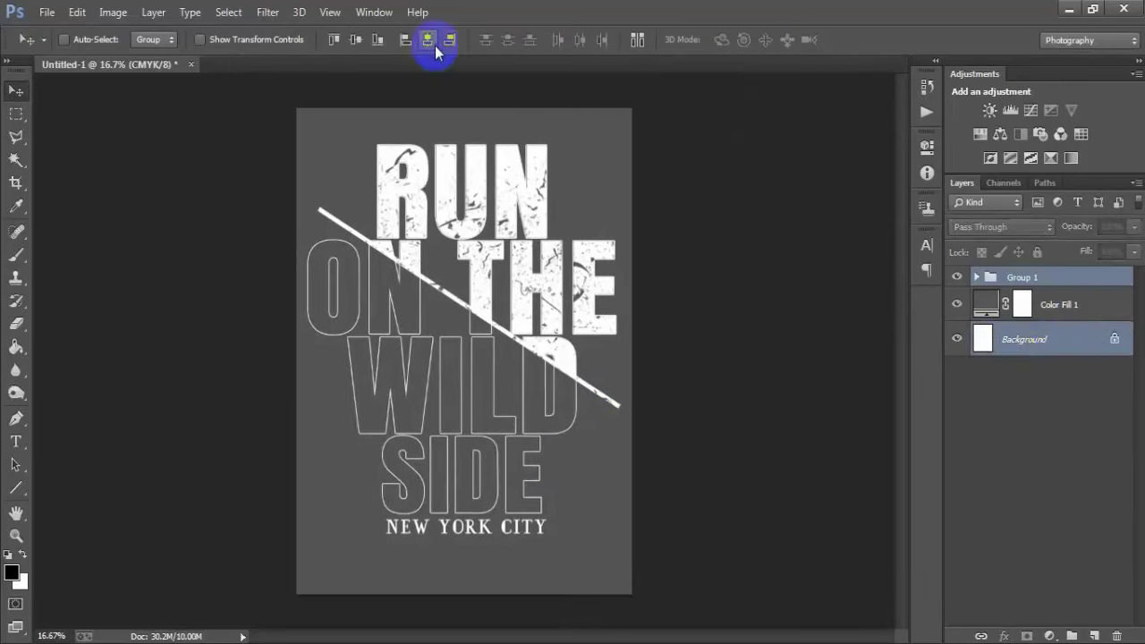
pyautogui.keyDown('ctrl'); pyautogui.click(1020, 339); pyautogui.keyUp('ctrl')
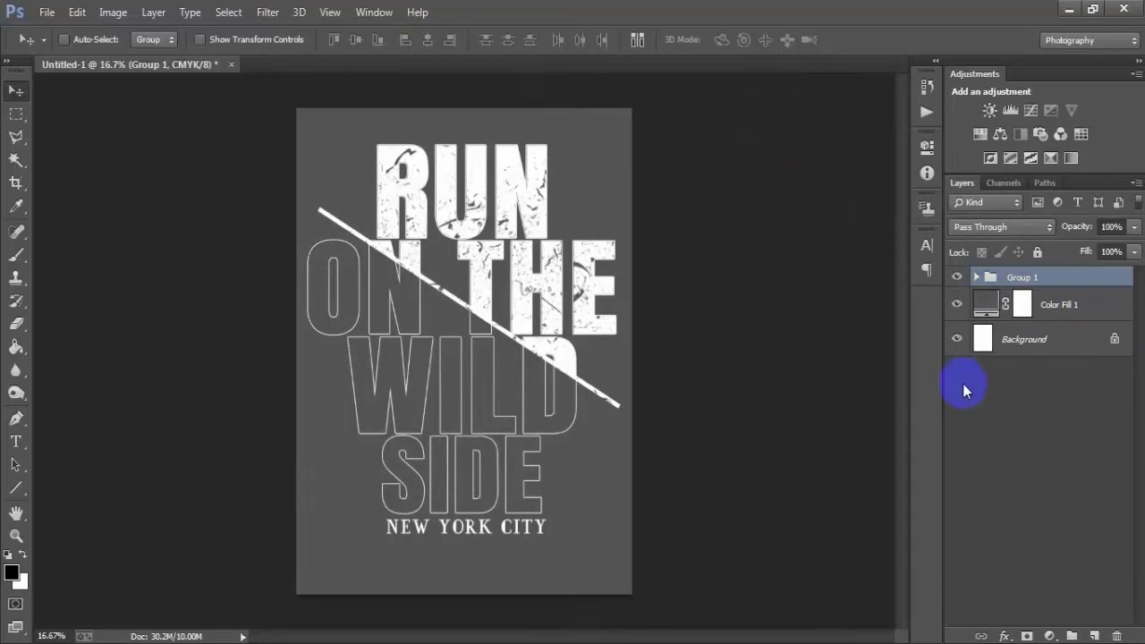
pyautogui.click(958, 338)
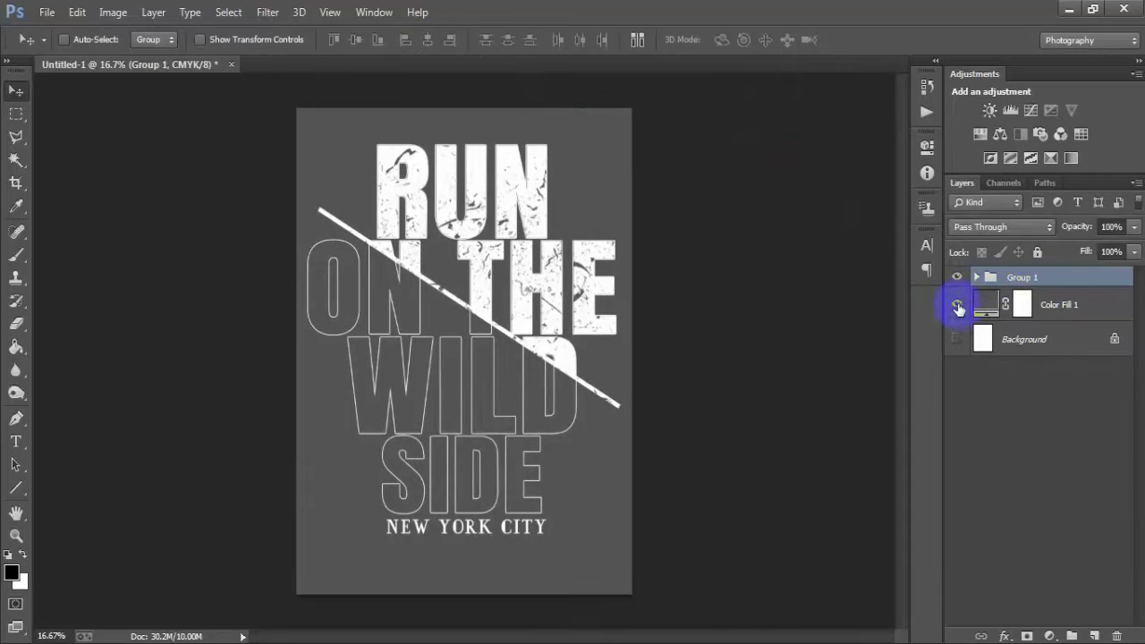
pyautogui.click(957, 304)
# Export the transparent artwork via Save for Web as a PNG-24 file named 'shirt'
pyautogui.hotkey('ctrl', 'shift', 'alt', 's')
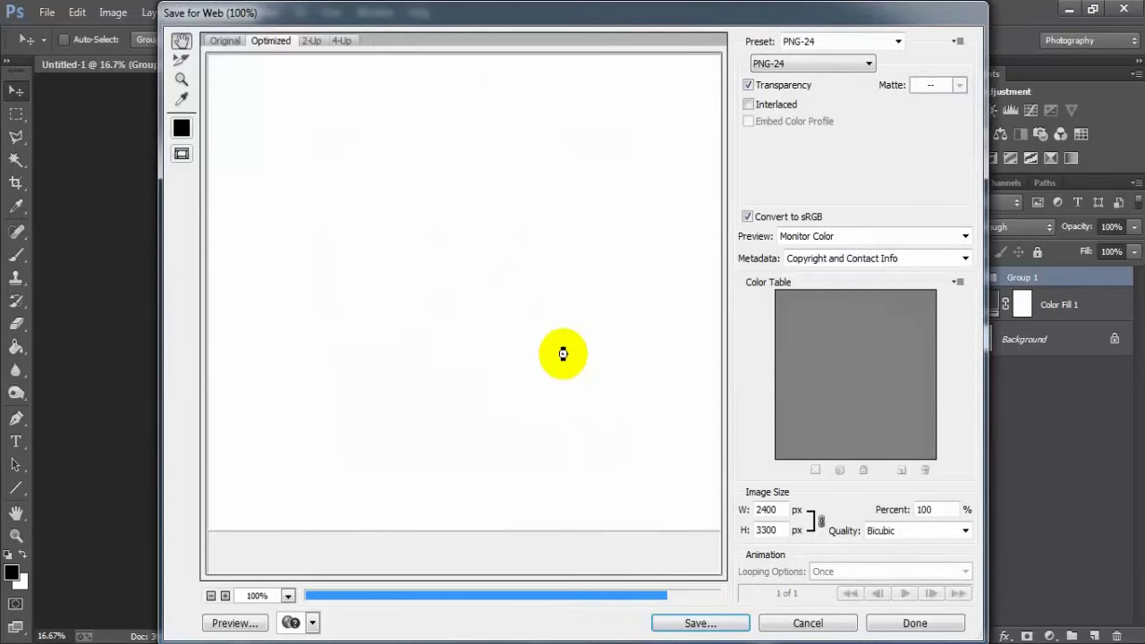
pyautogui.moveTo(562, 358)
pyautogui.mouseDown()
pyautogui.moveTo(353, 165)
pyautogui.moveTo(493, 235)
pyautogui.moveTo(466, 337)
pyautogui.moveTo(429, 375)
pyautogui.mouseUp()
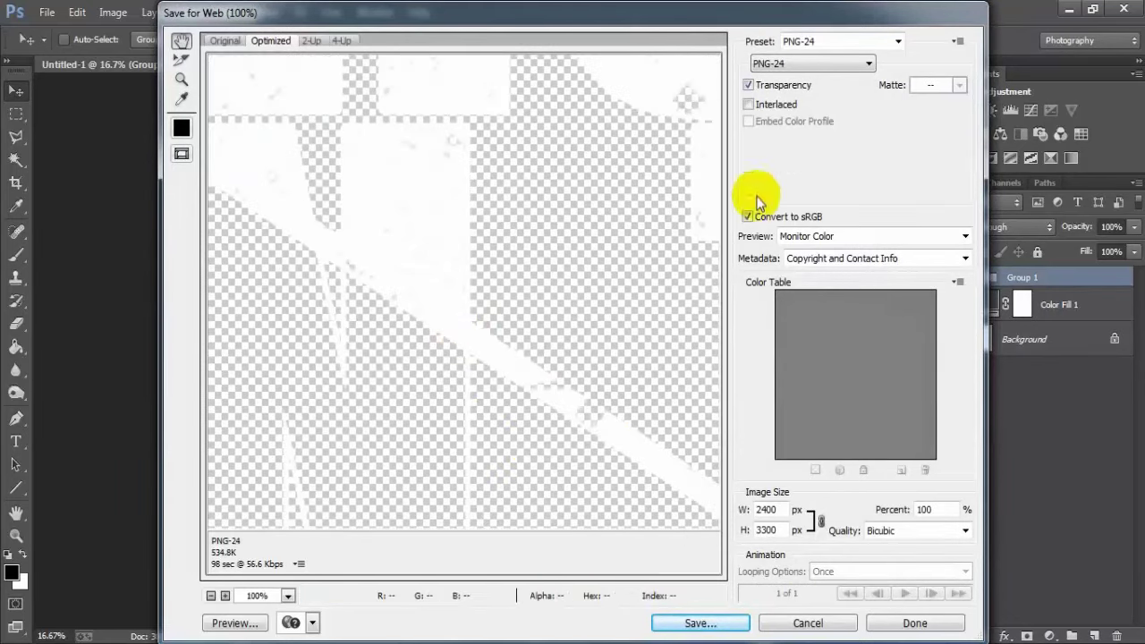
pyautogui.click(810, 63)
pyautogui.click(787, 109)
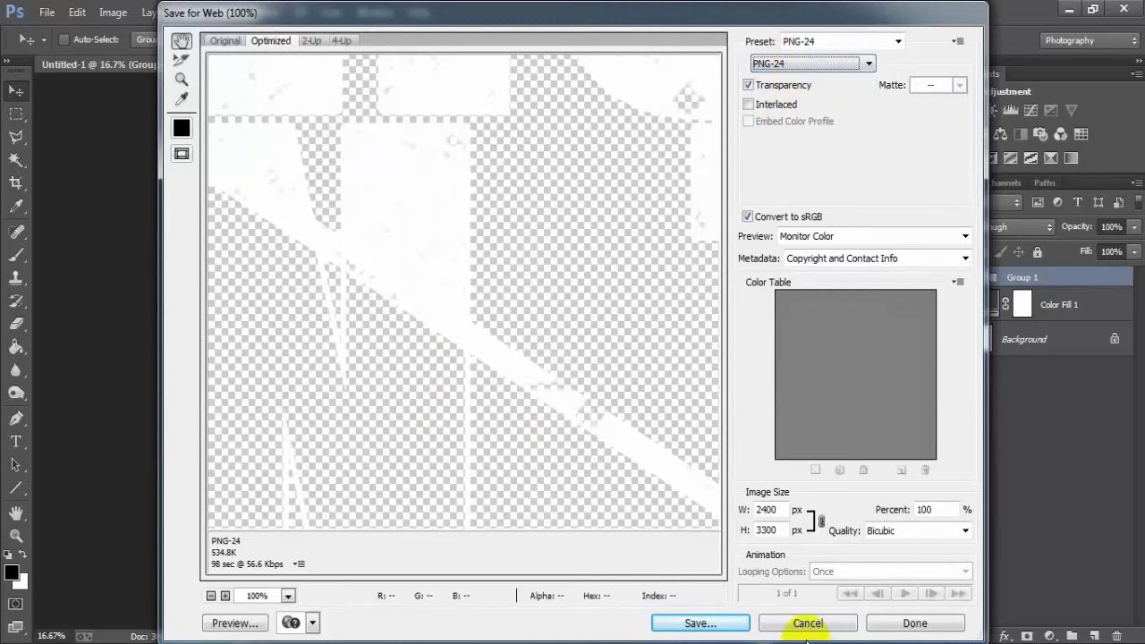
pyautogui.click(721, 623)
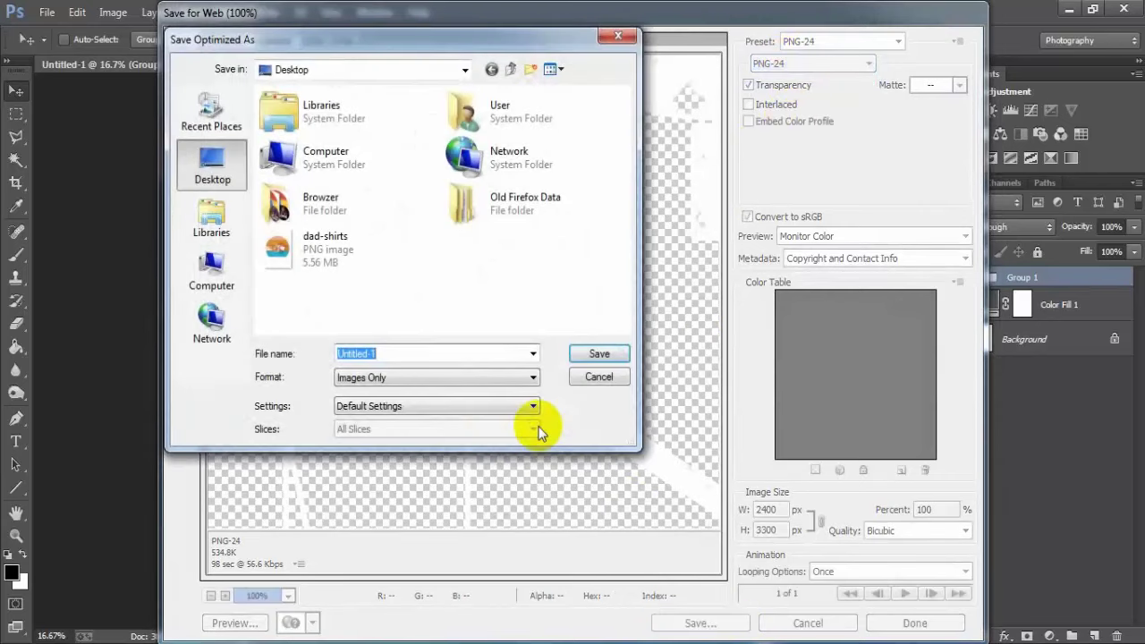
pyautogui.write('shit 4')
pyautogui.press('Return')
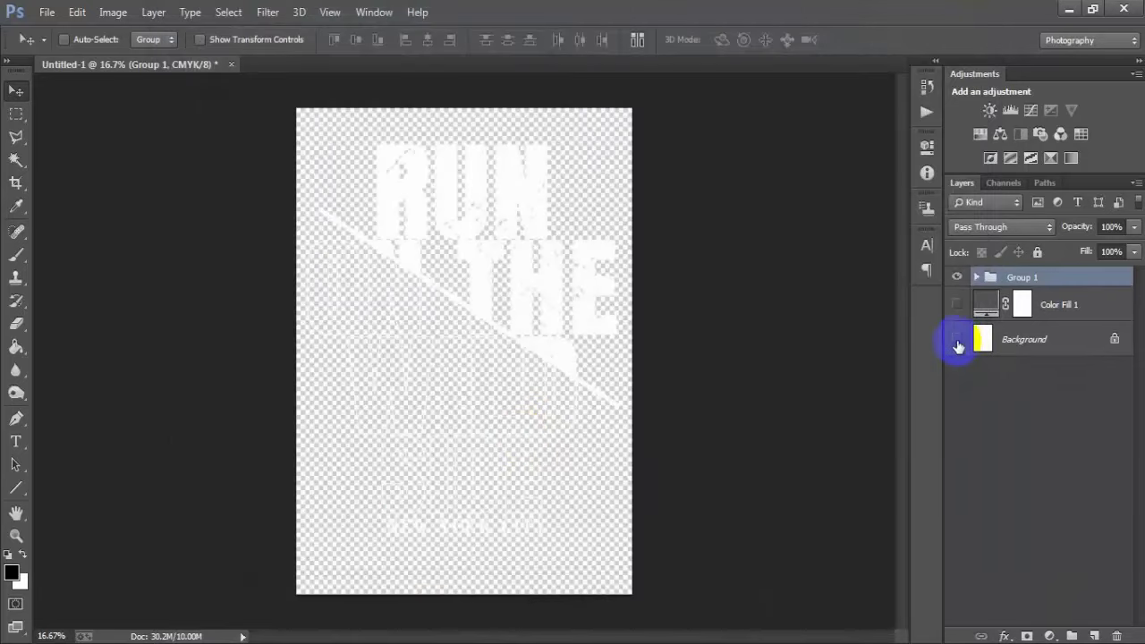
# Show the Background and Color Fill 1 layers again and try green fill colours
pyautogui.click(957, 339)
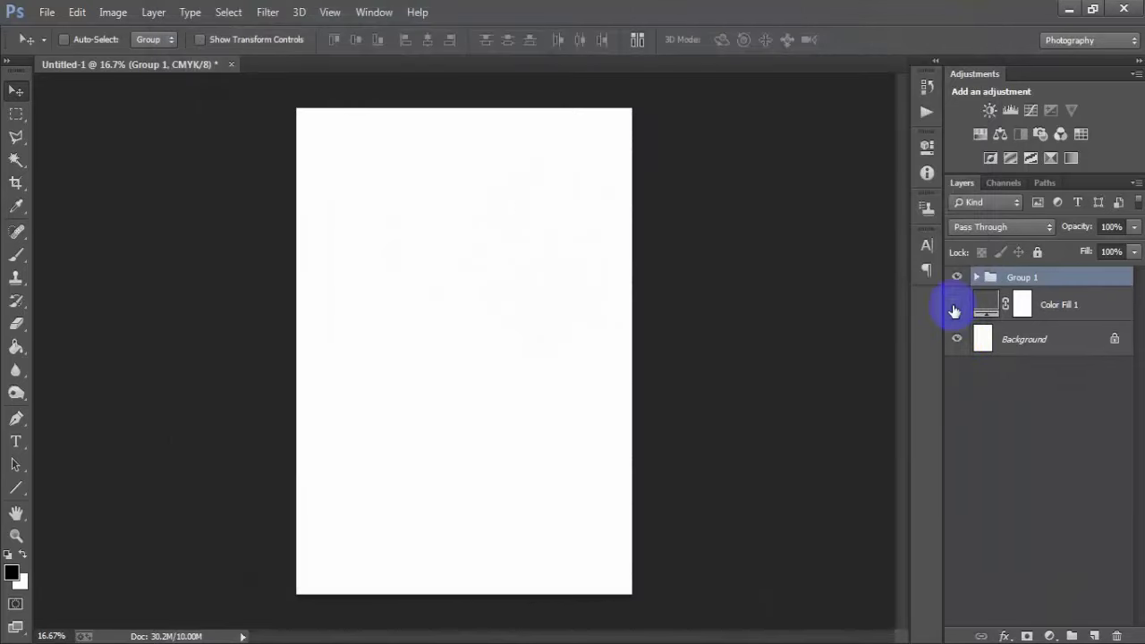
pyautogui.click(957, 304)
pyautogui.doubleClick(989, 305)
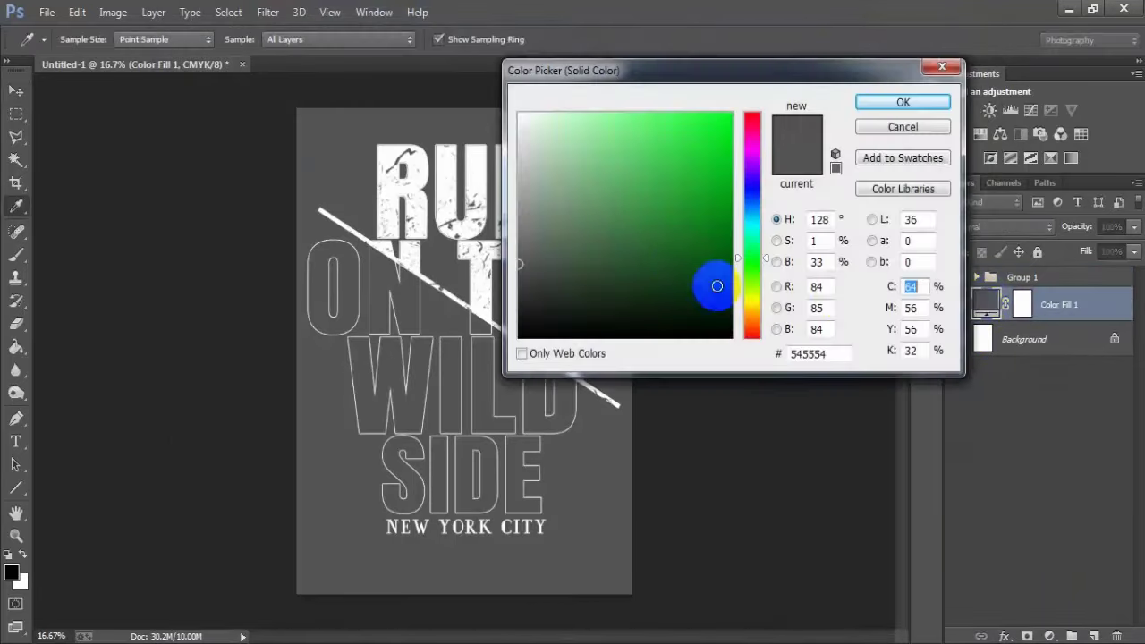
pyautogui.moveTo(711, 281); pyautogui.dragTo(746, 117)
pyautogui.moveTo(783, 64)
pyautogui.mouseDown()
pyautogui.moveTo(800, 12)
pyautogui.moveTo(904, 72)
pyautogui.mouseUp()
pyautogui.moveTo(818, 255)
pyautogui.mouseDown()
pyautogui.moveTo(870, 203)
pyautogui.moveTo(792, 176)
pyautogui.moveTo(795, 187)
pyautogui.mouseUp()
# Try brown, red and blue fills, settling on a near-black navy
pyautogui.moveTo(869, 307); pyautogui.dragTo(870, 318)
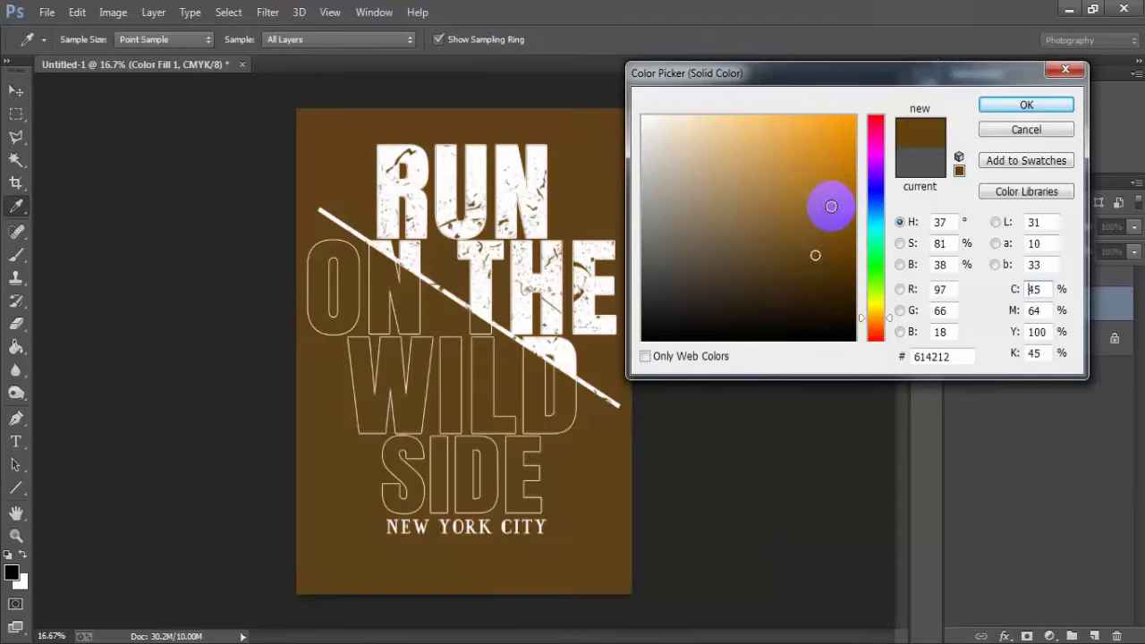
pyautogui.moveTo(815, 255); pyautogui.dragTo(889, 362)
pyautogui.moveTo(828, 230)
pyautogui.mouseDown()
pyautogui.moveTo(832, 192)
pyautogui.moveTo(808, 140)
pyautogui.mouseUp()
pyautogui.moveTo(877, 264); pyautogui.dragTo(876, 210)
pyautogui.moveTo(846, 254); pyautogui.dragTo(867, 323)
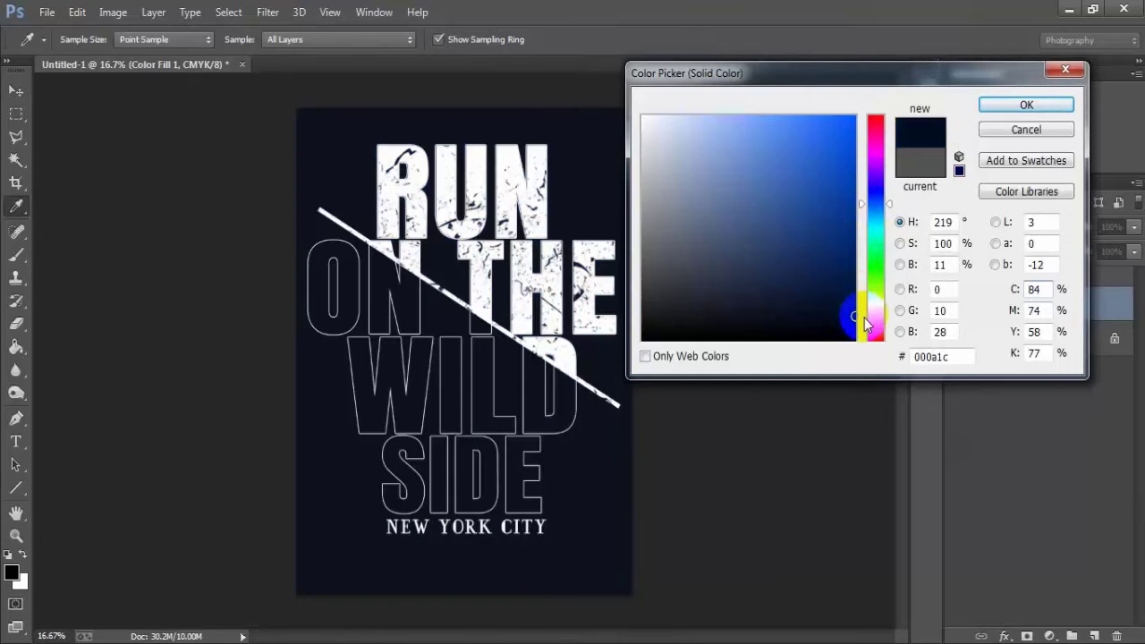
pyautogui.moveTo(855, 317); pyautogui.dragTo(858, 323)
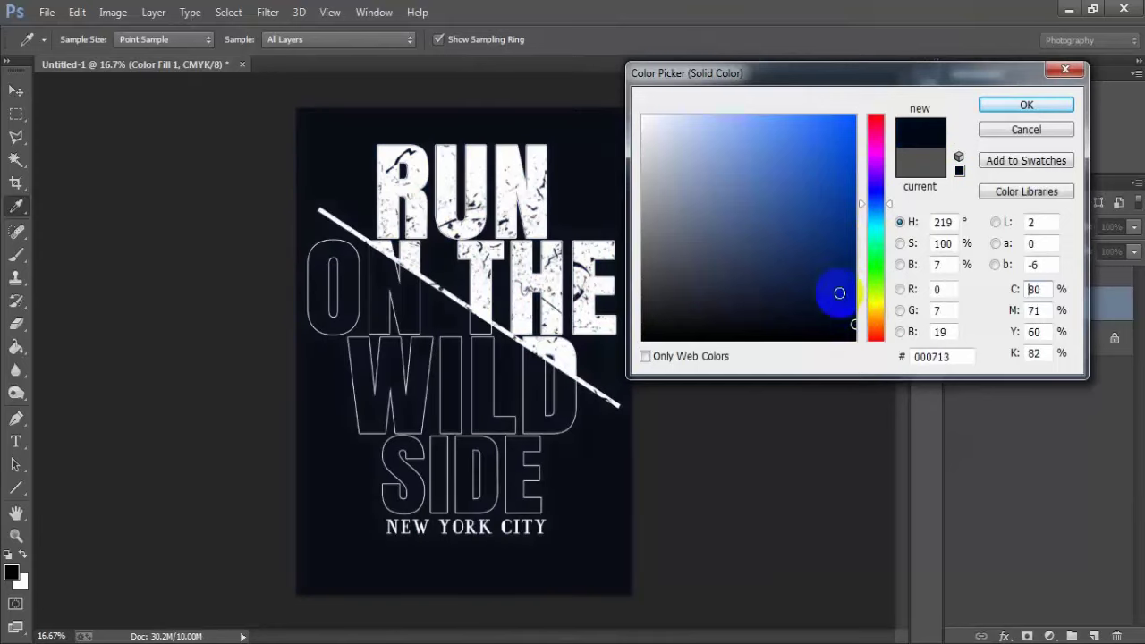
# Confirm the Color Fill 1 colour as dark navy hex 000713
pyautogui.click(935, 357)
pyautogui.moveTo(957, 357); pyautogui.dragTo(866, 365)
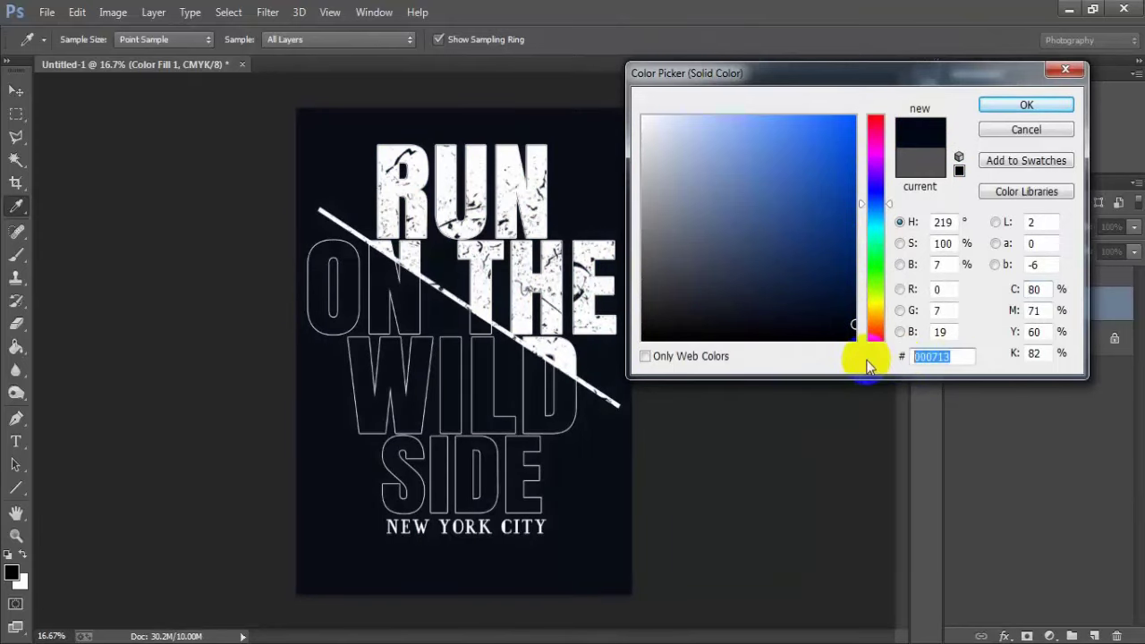
pyautogui.click(950, 357)
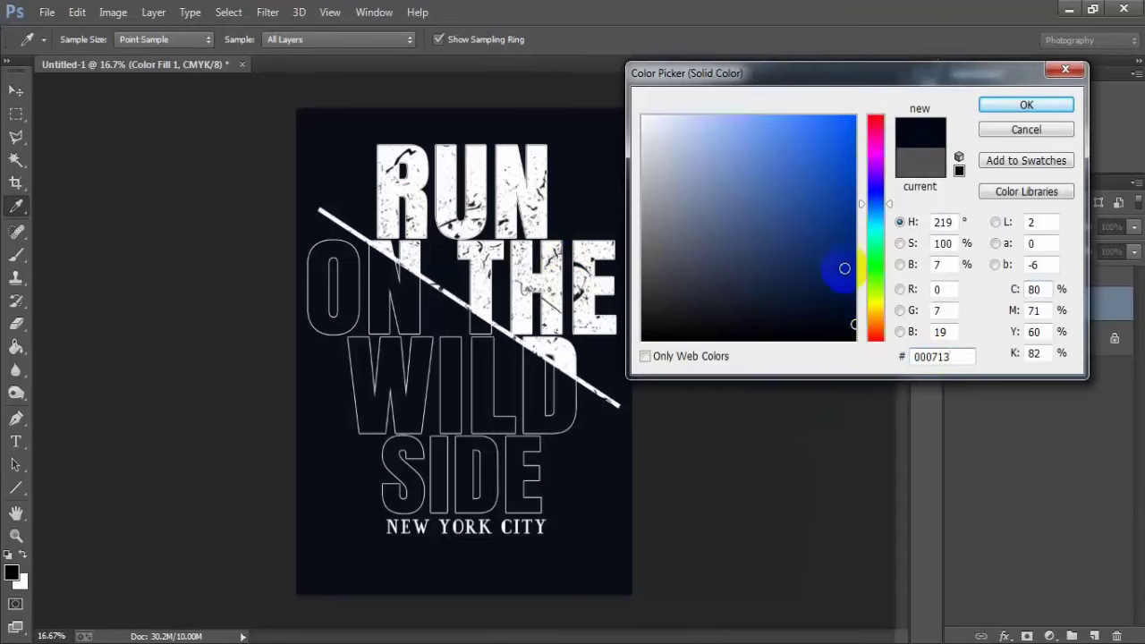
pyautogui.click(1020, 105)
pyautogui.press('v')
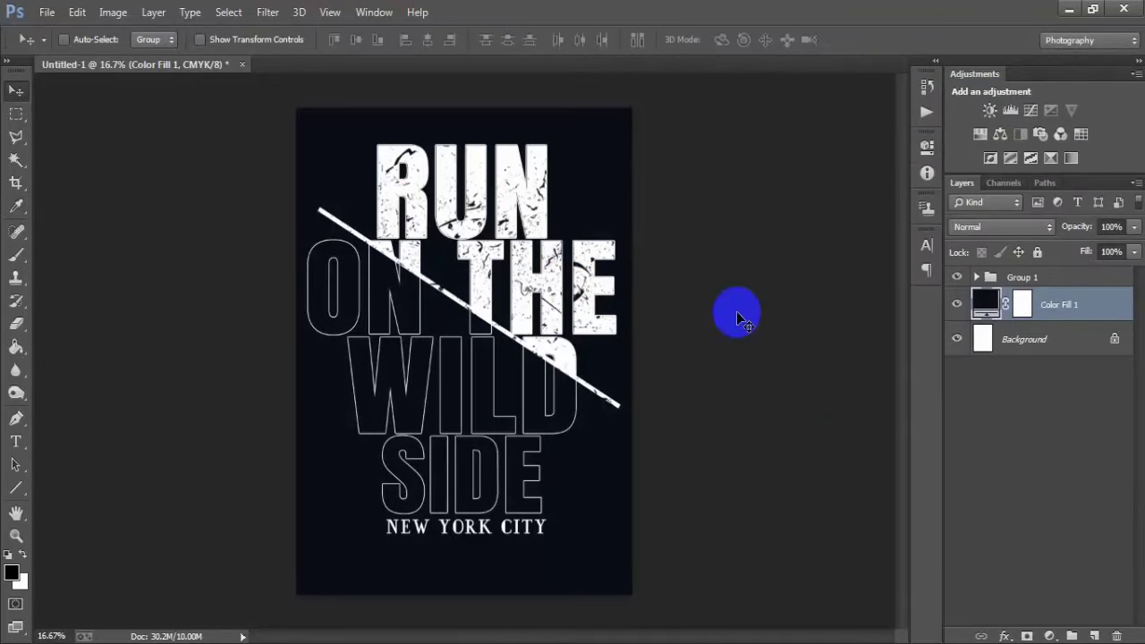